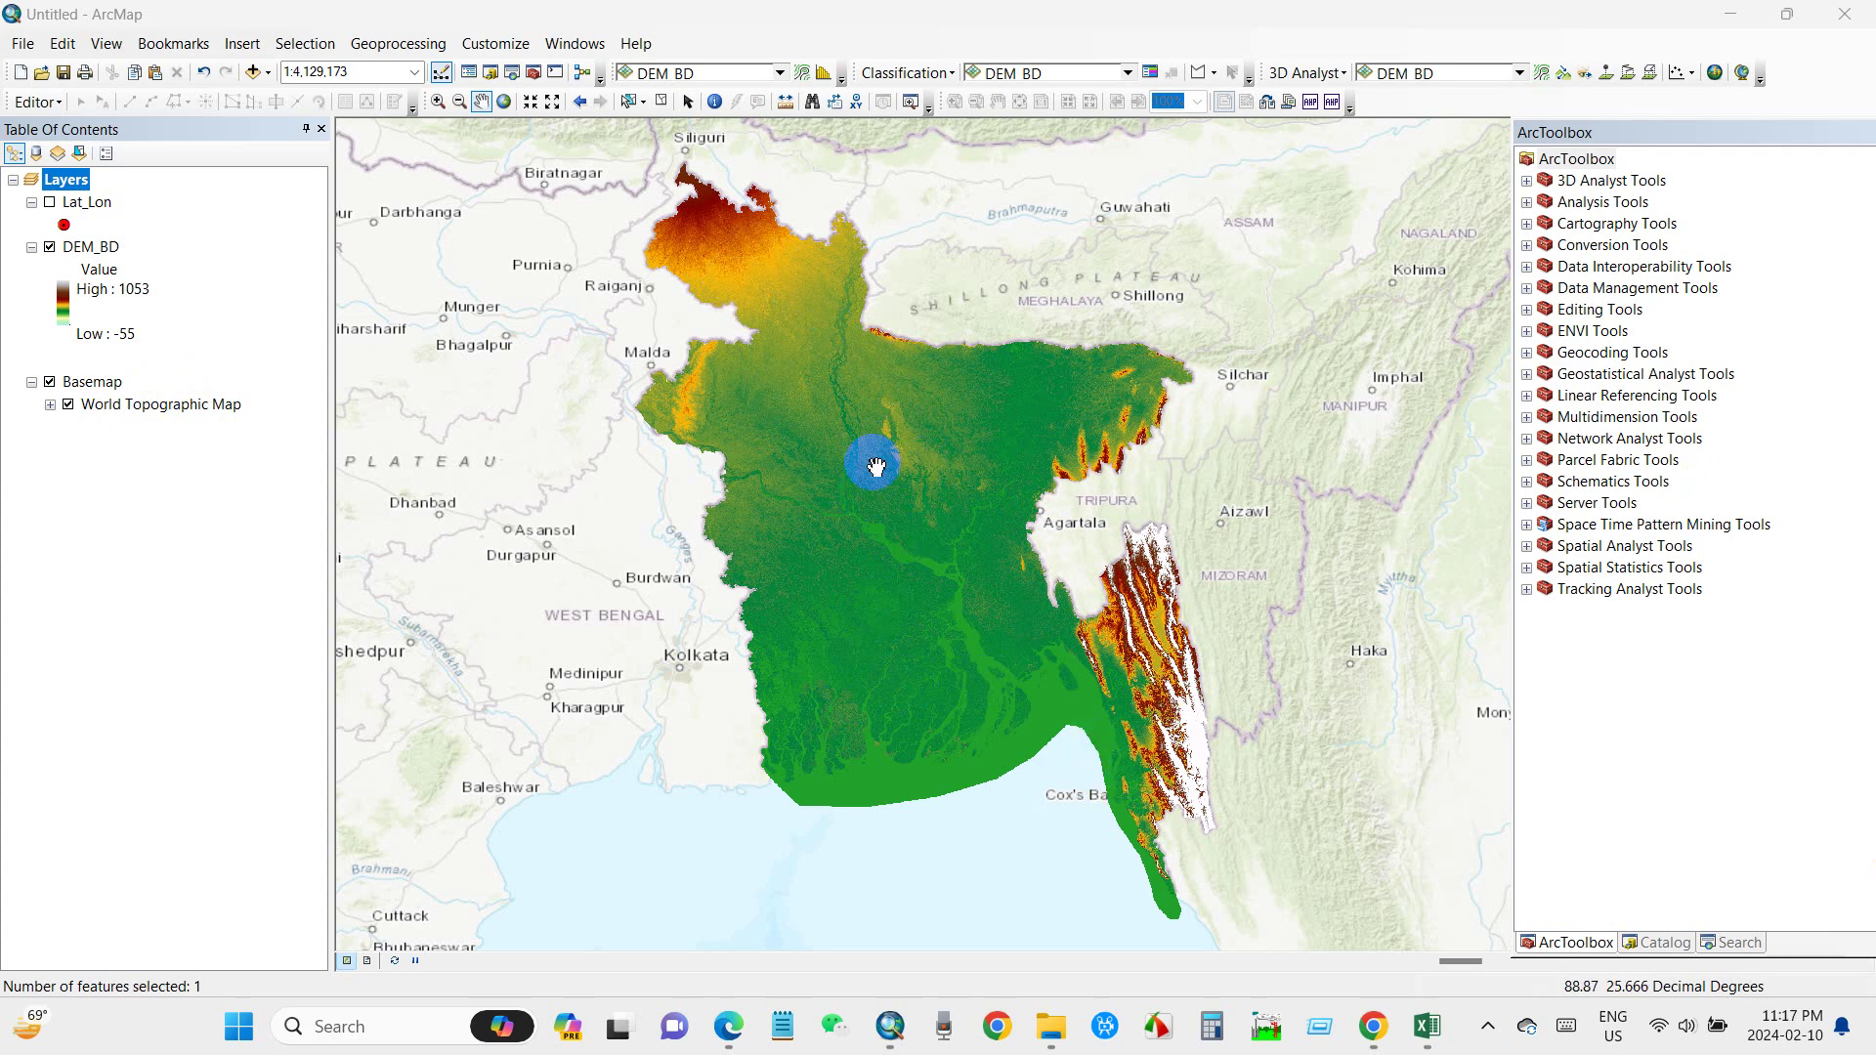
Turn on the Lat_Lon station points, hide the basemap, and clear the selected feature
left_click(49, 204)
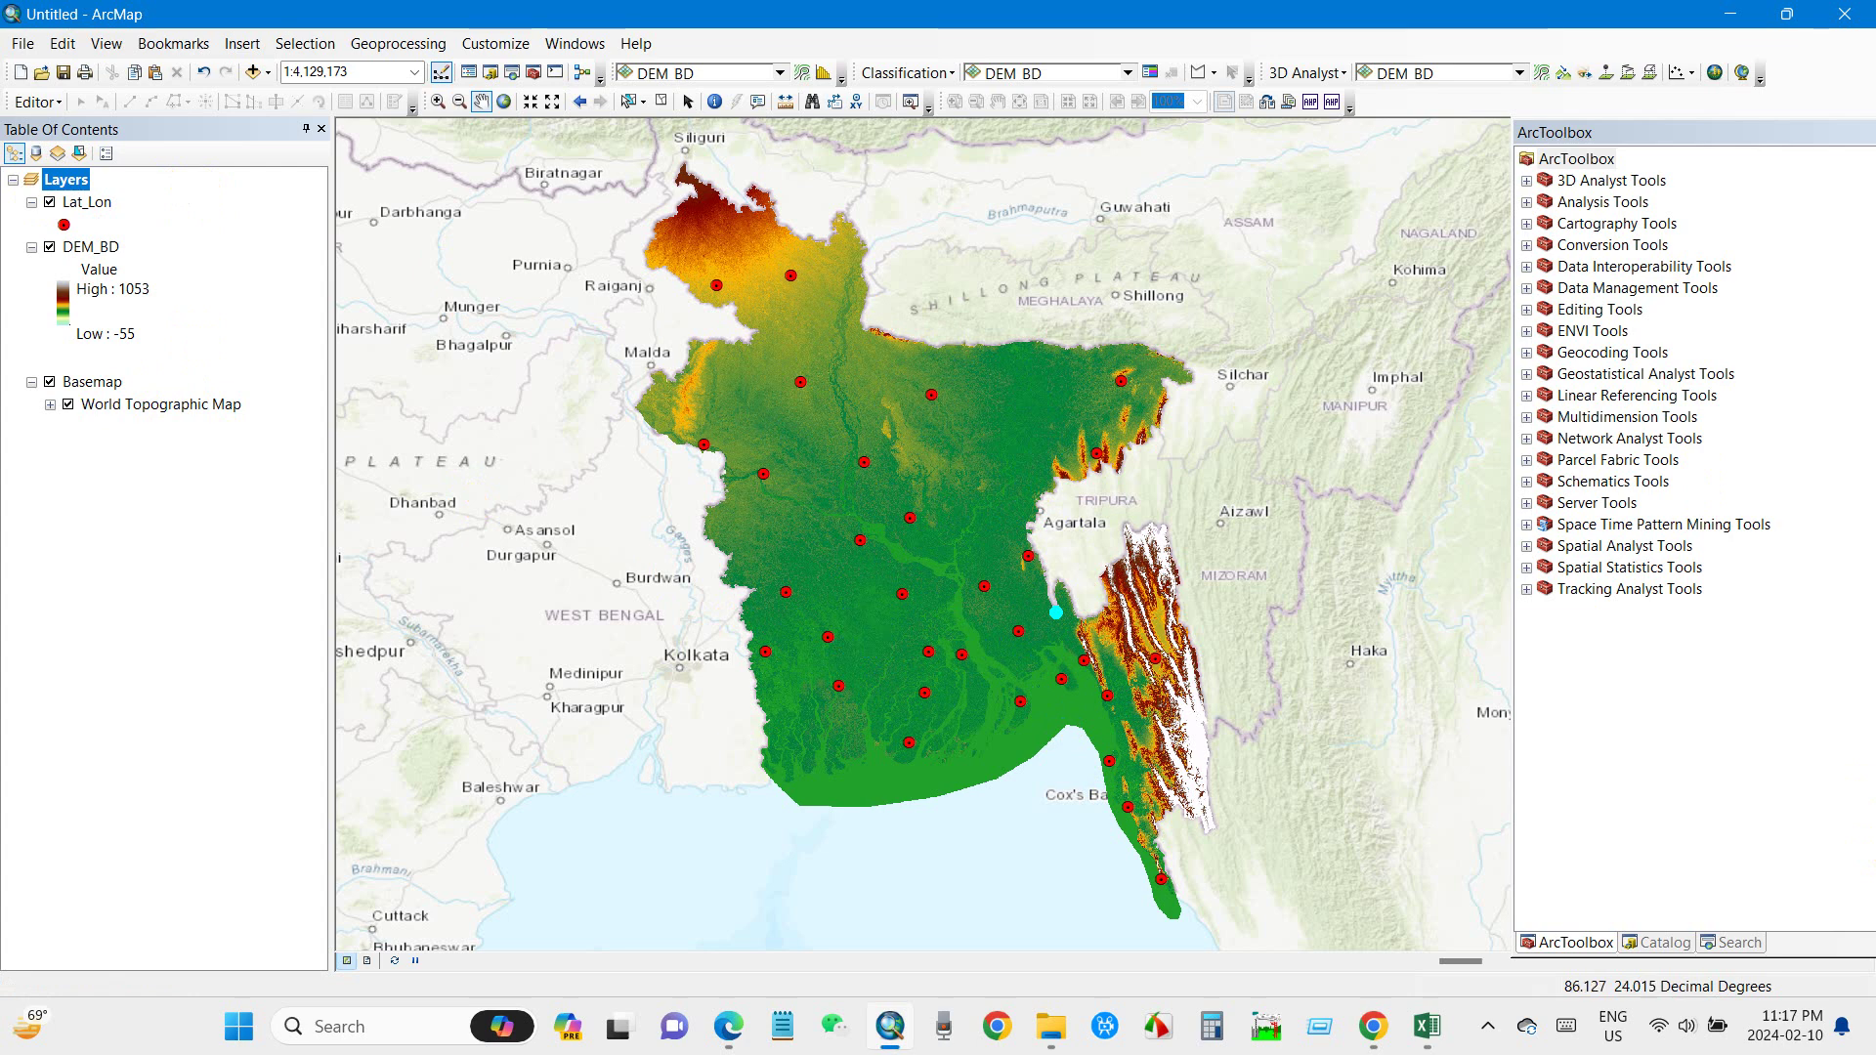
left_click(50, 383)
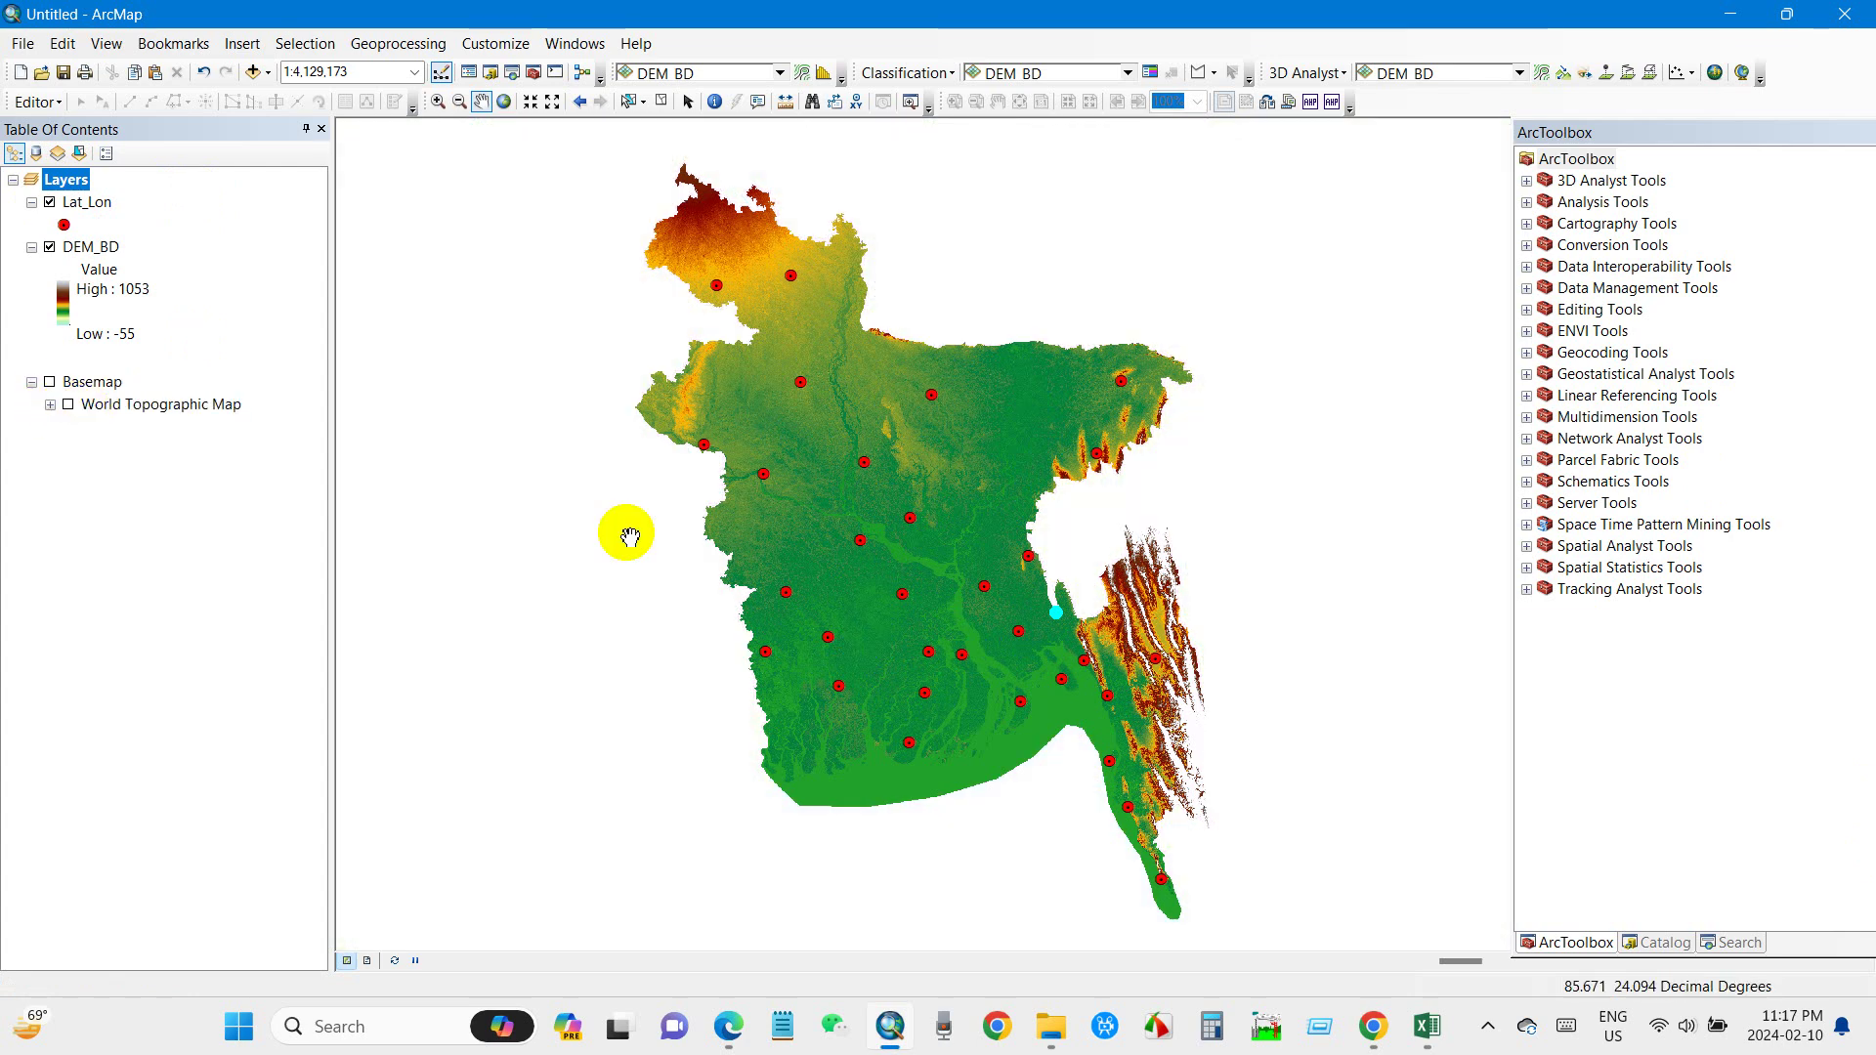
left_click_drag(850, 550, 908, 570)
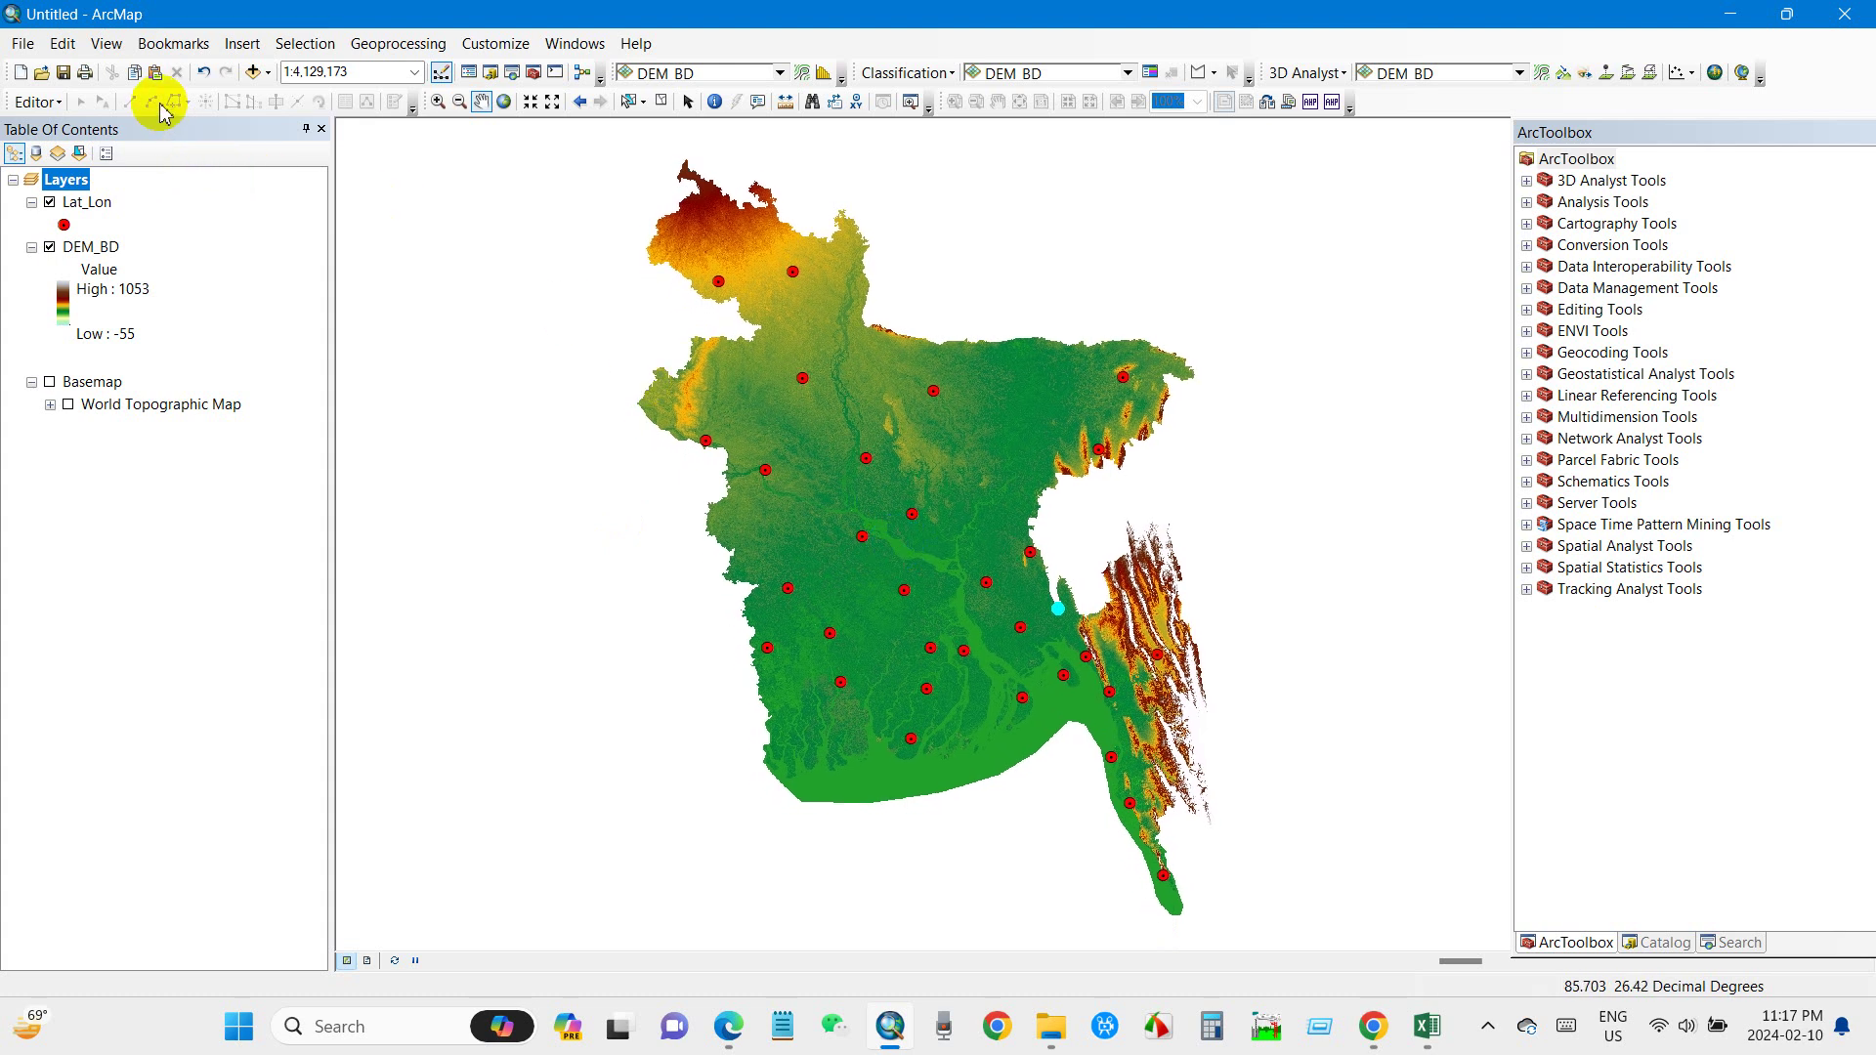
left_click(660, 104)
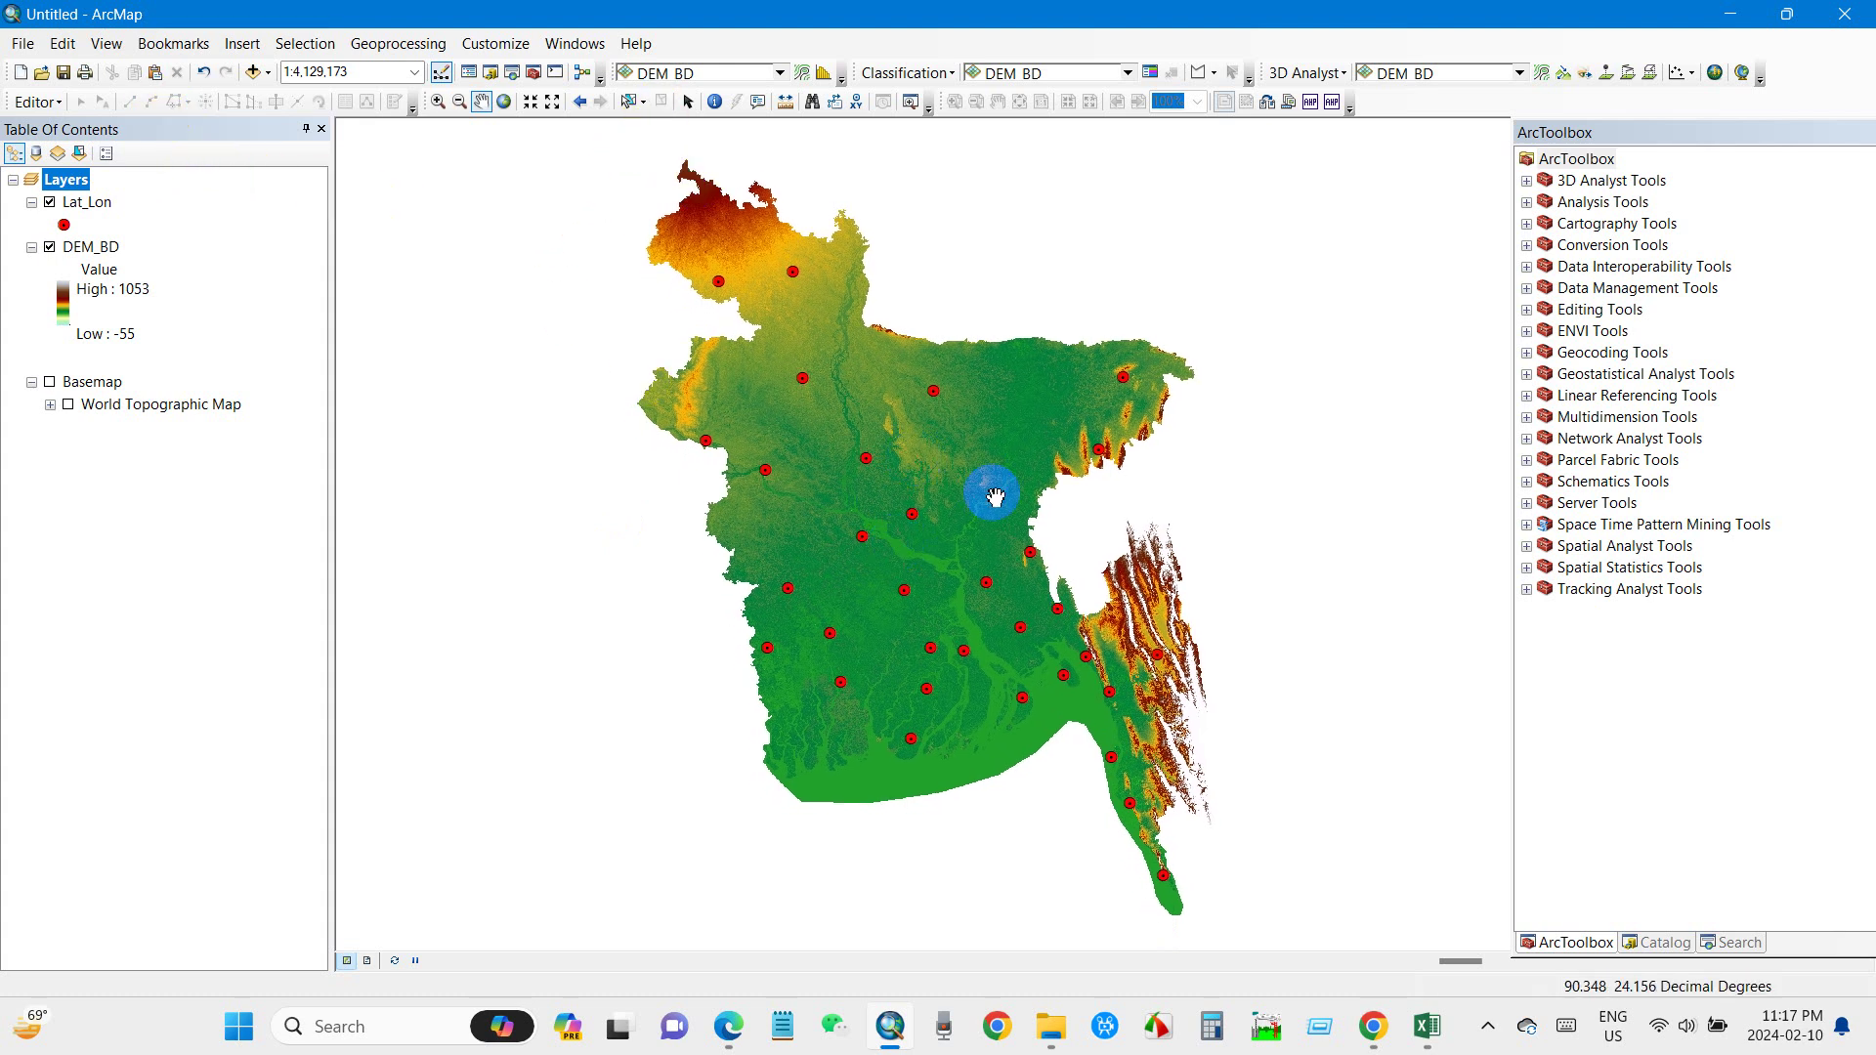
left_click_drag(928, 499, 923, 502)
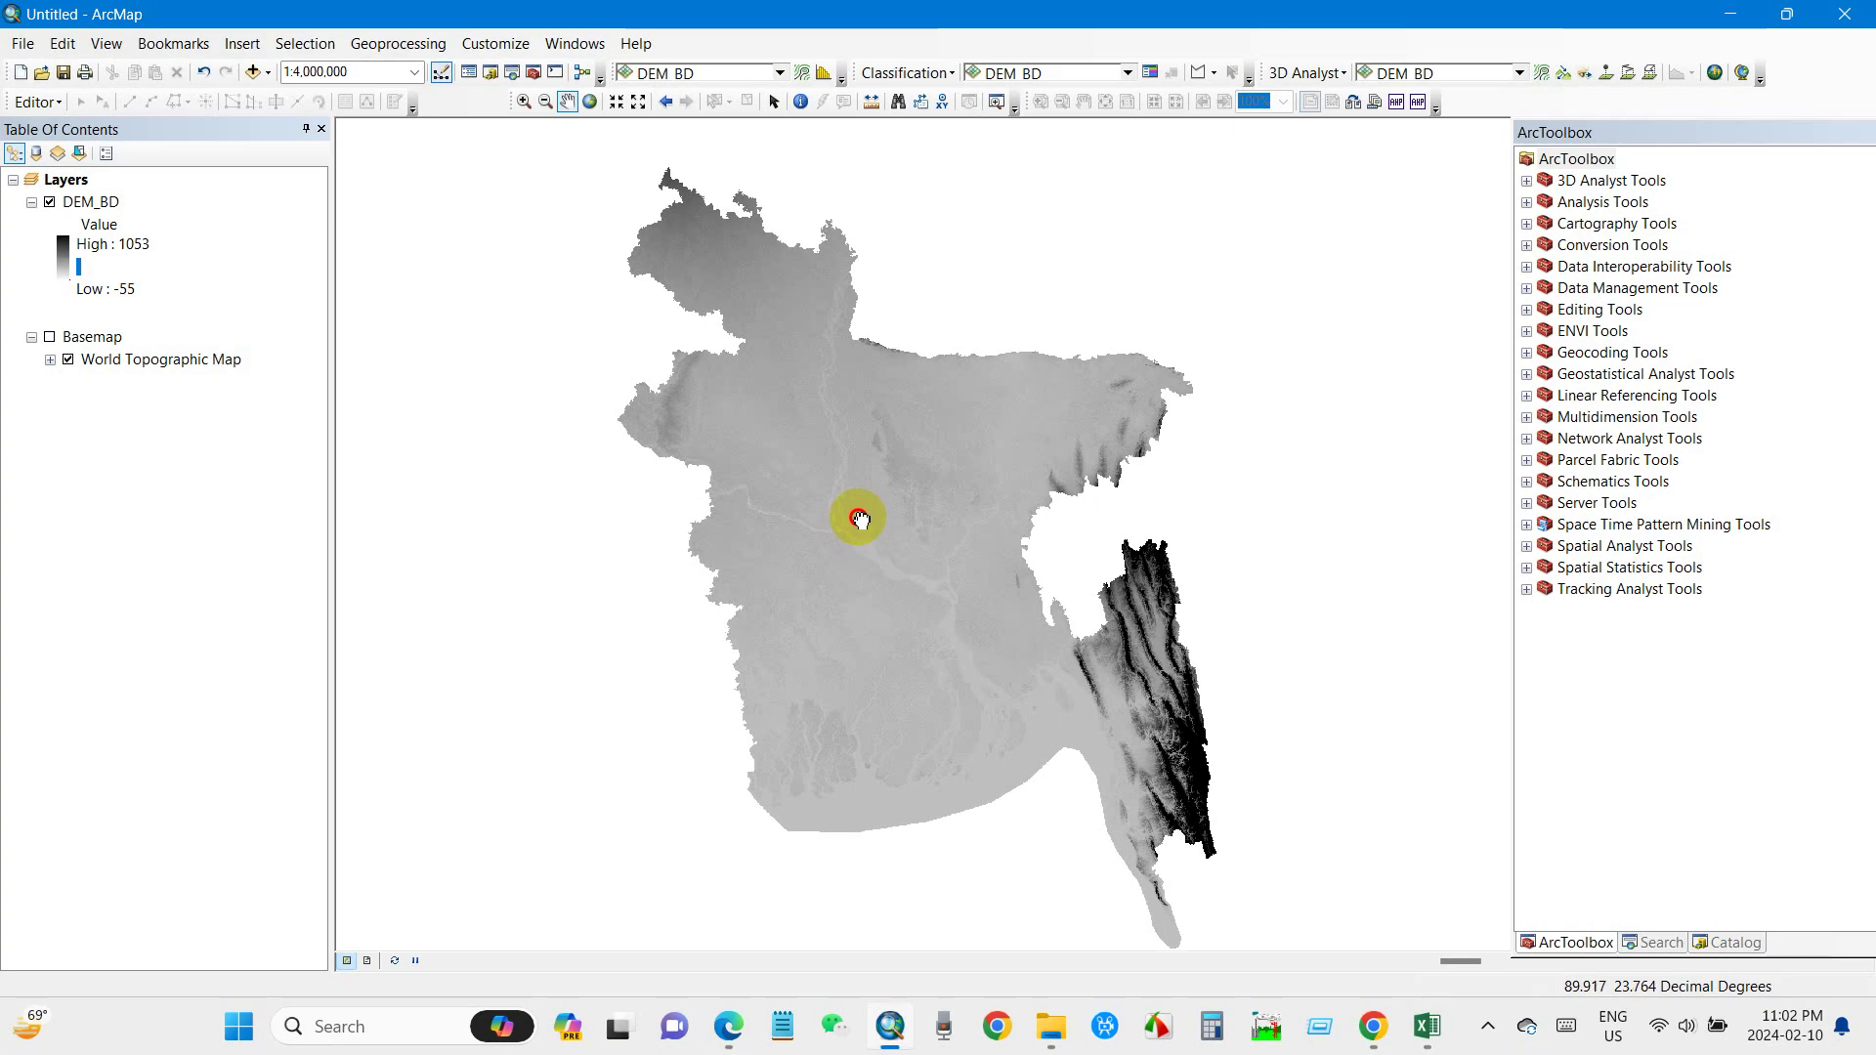
Give DEM_BD the green-yellow-brown-red colour ramp and turn the basemap back on
left_click(63, 263)
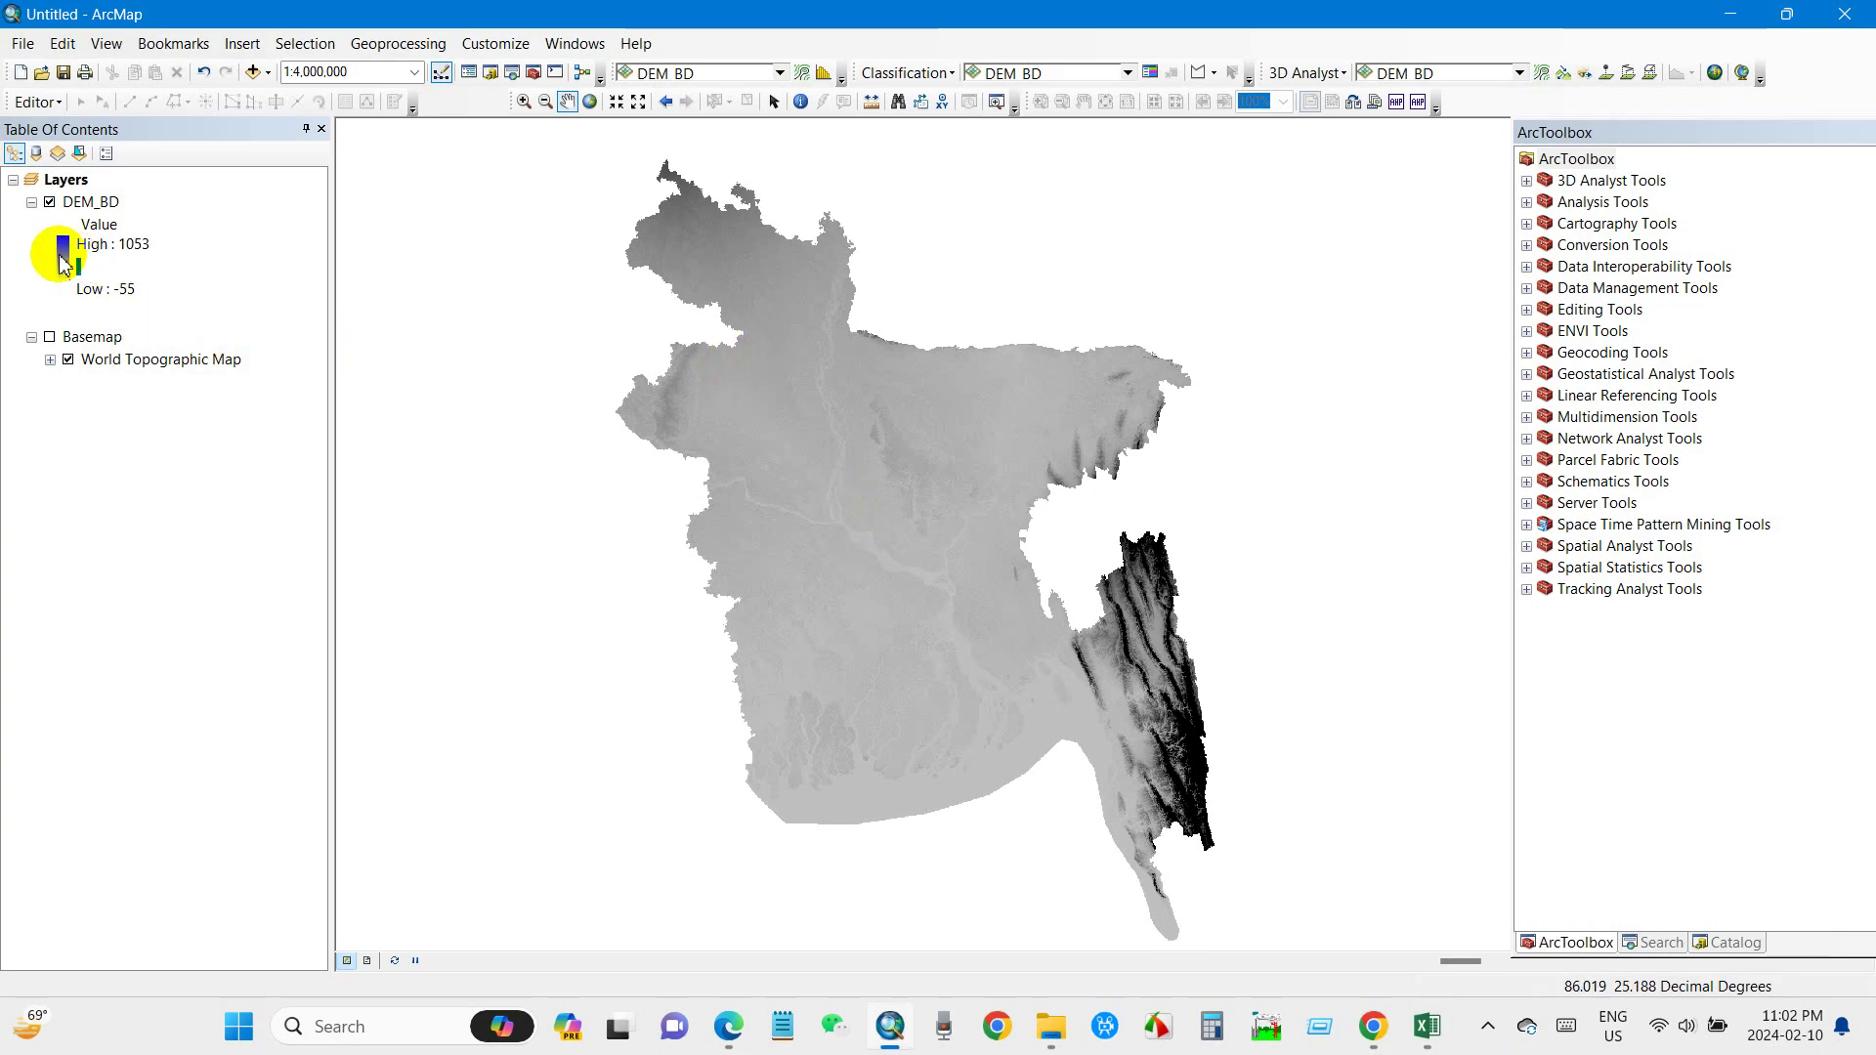
left_click(64, 262)
left_click(284, 340)
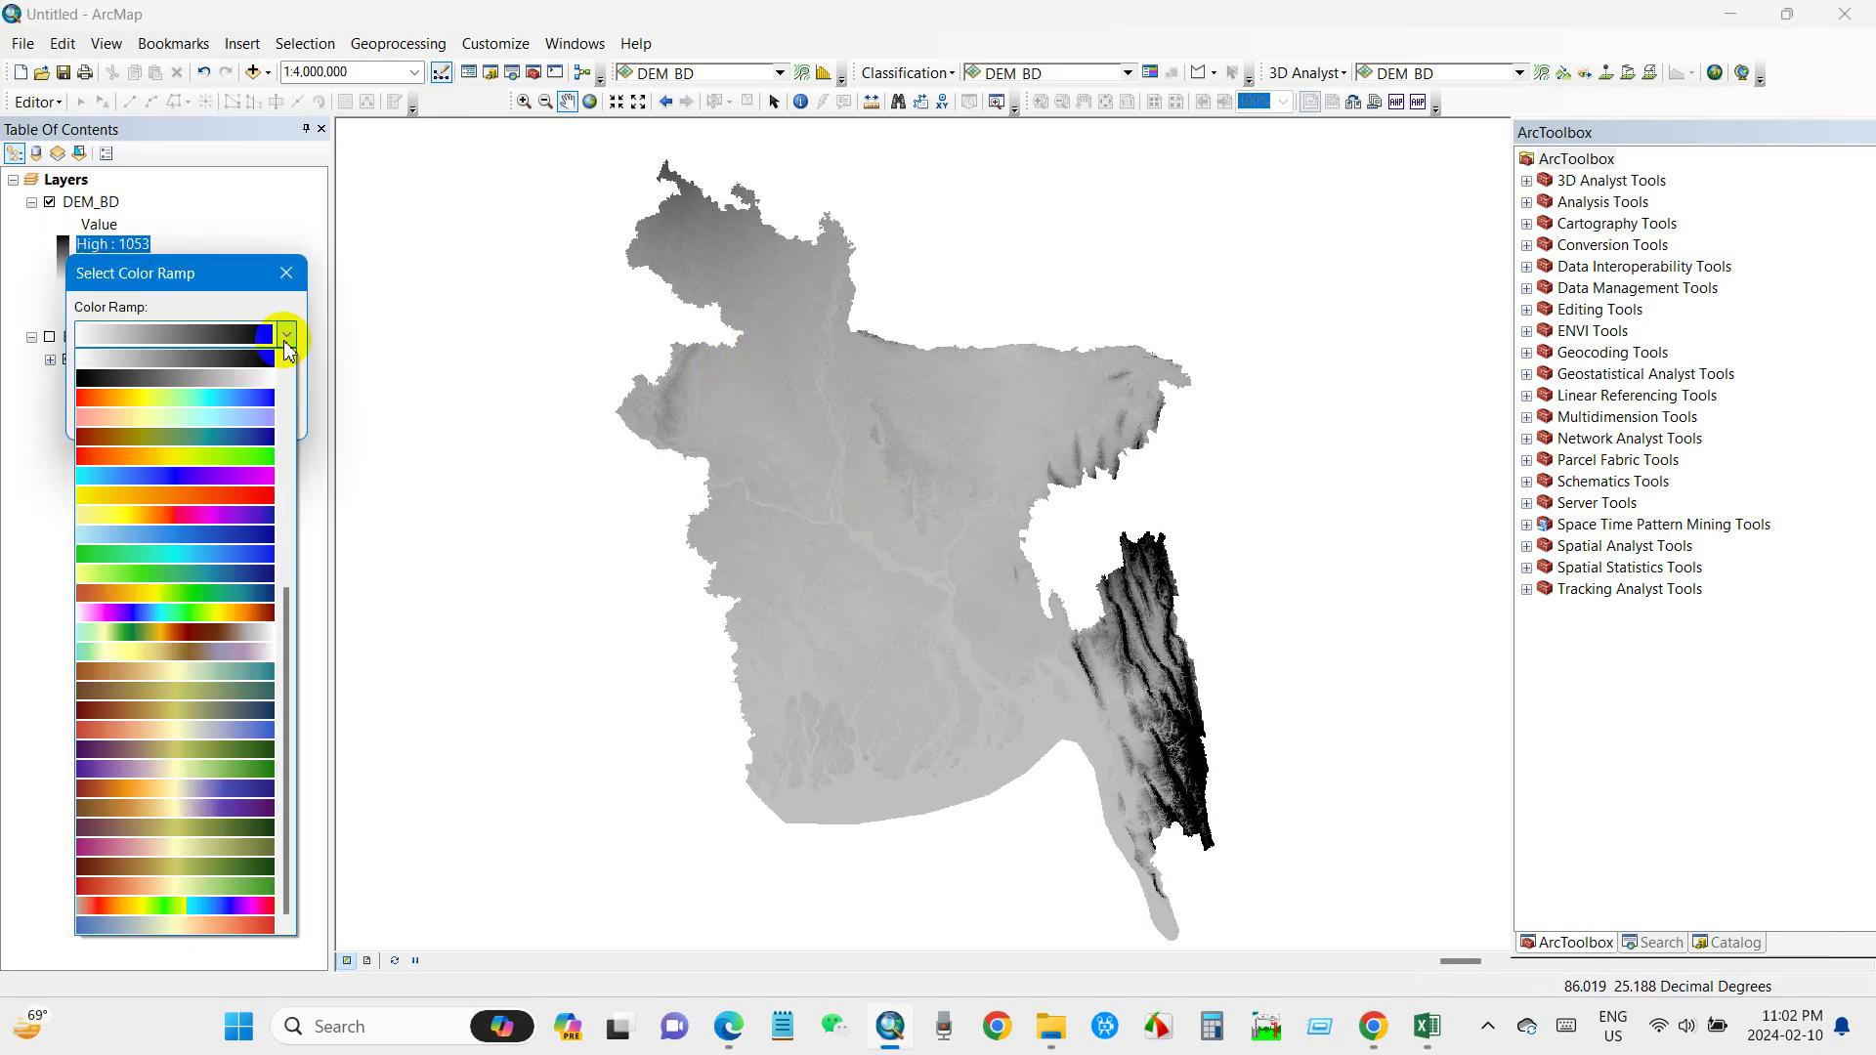
left_click(228, 632)
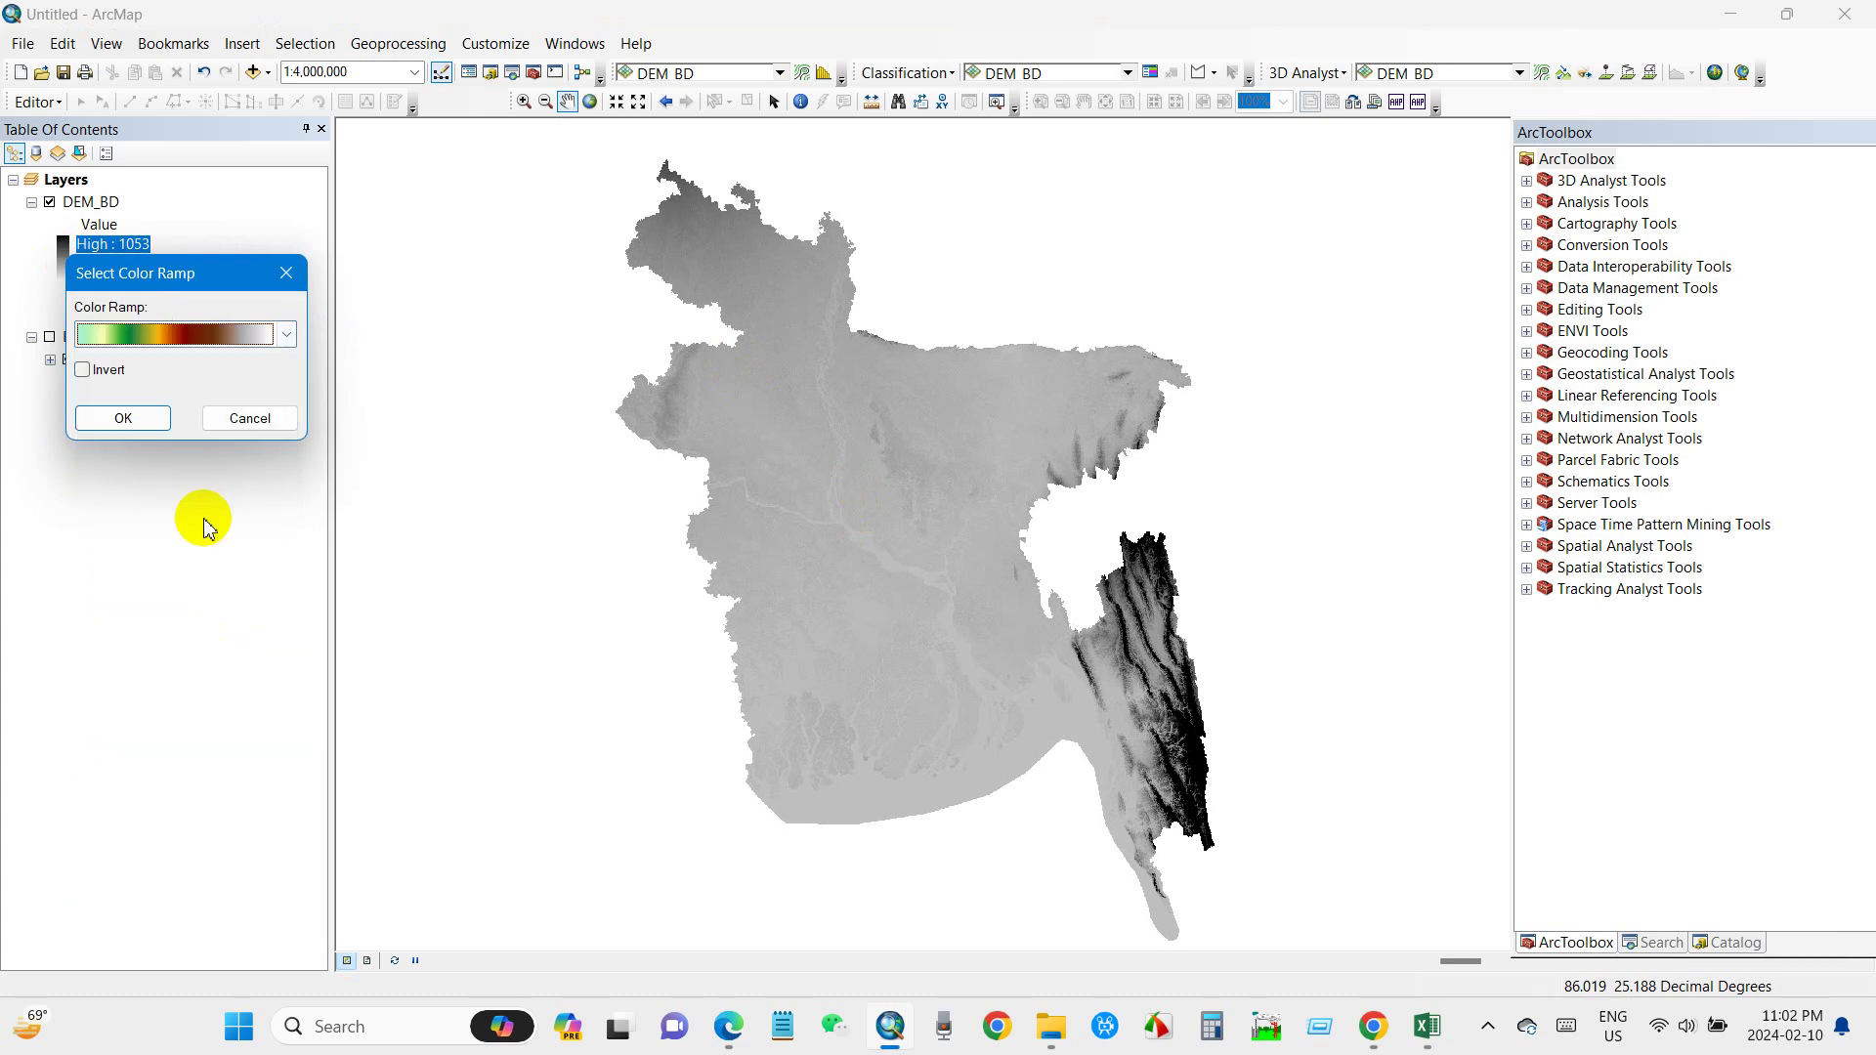
left_click(123, 417)
left_click_drag(775, 589, 778, 586)
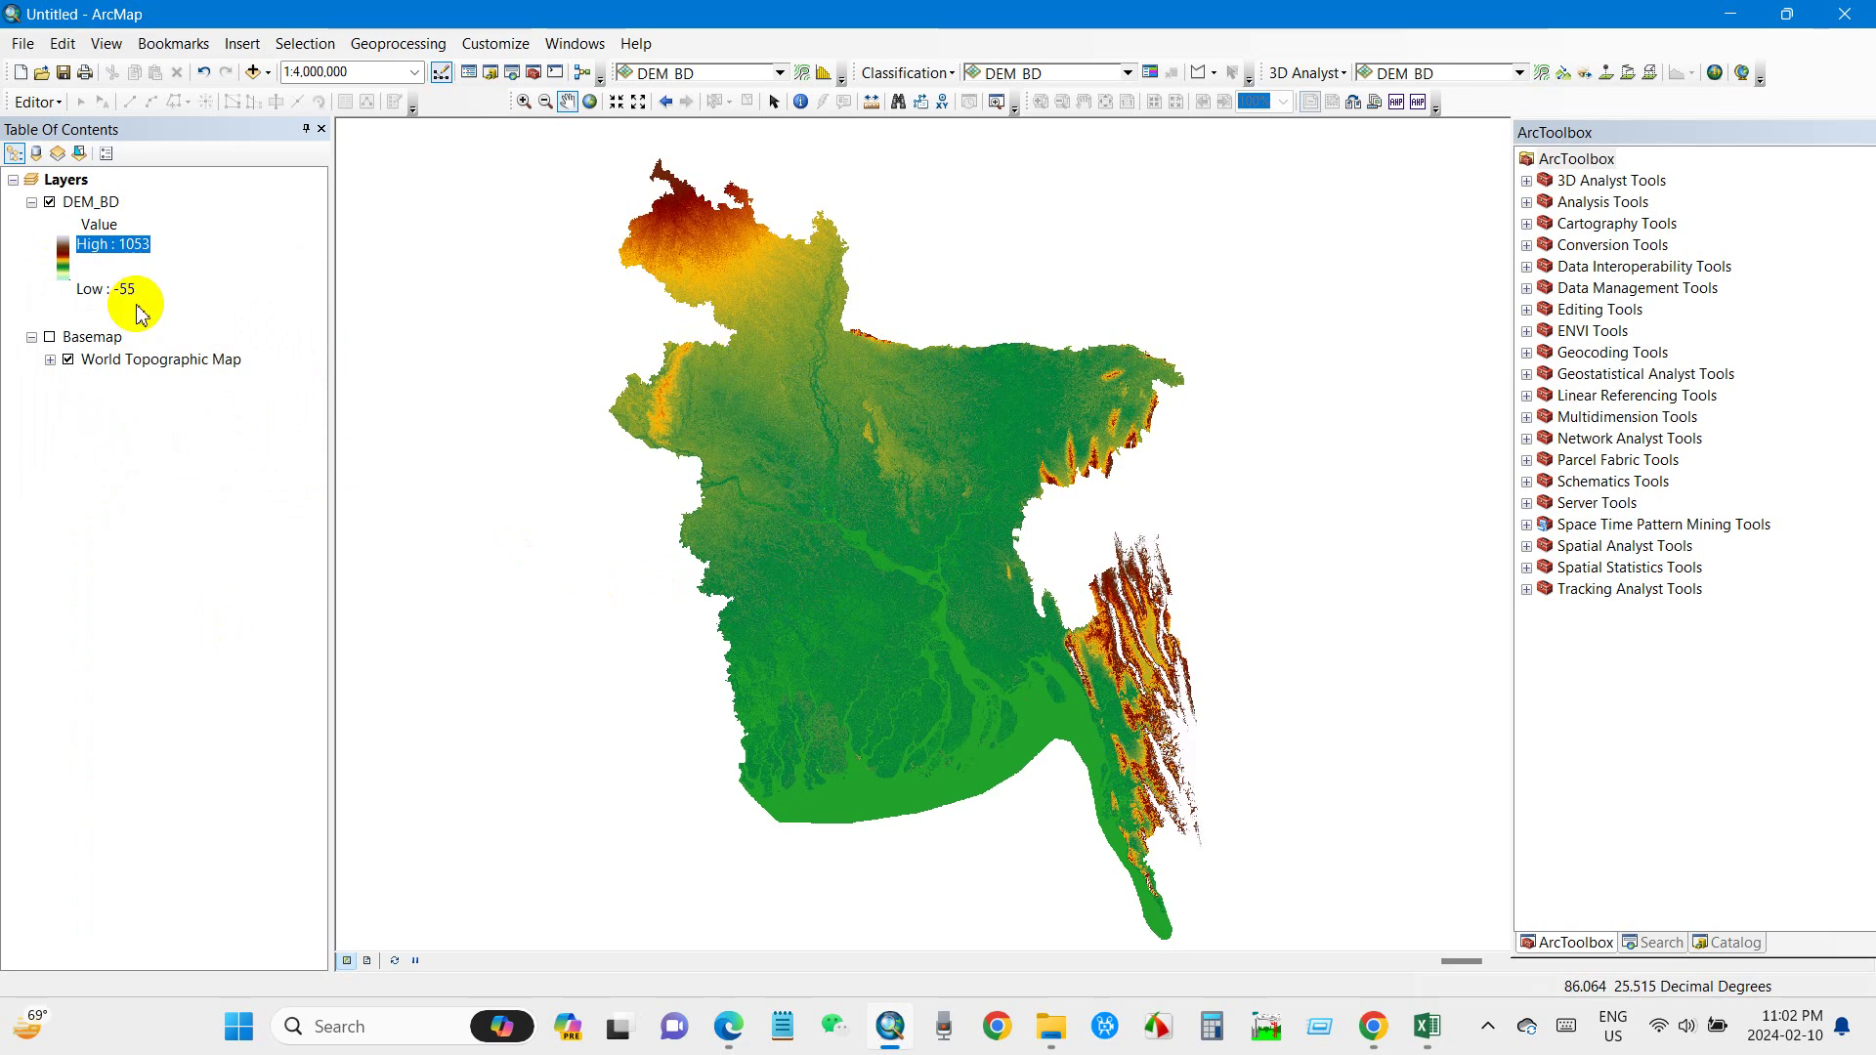
left_click(50, 337)
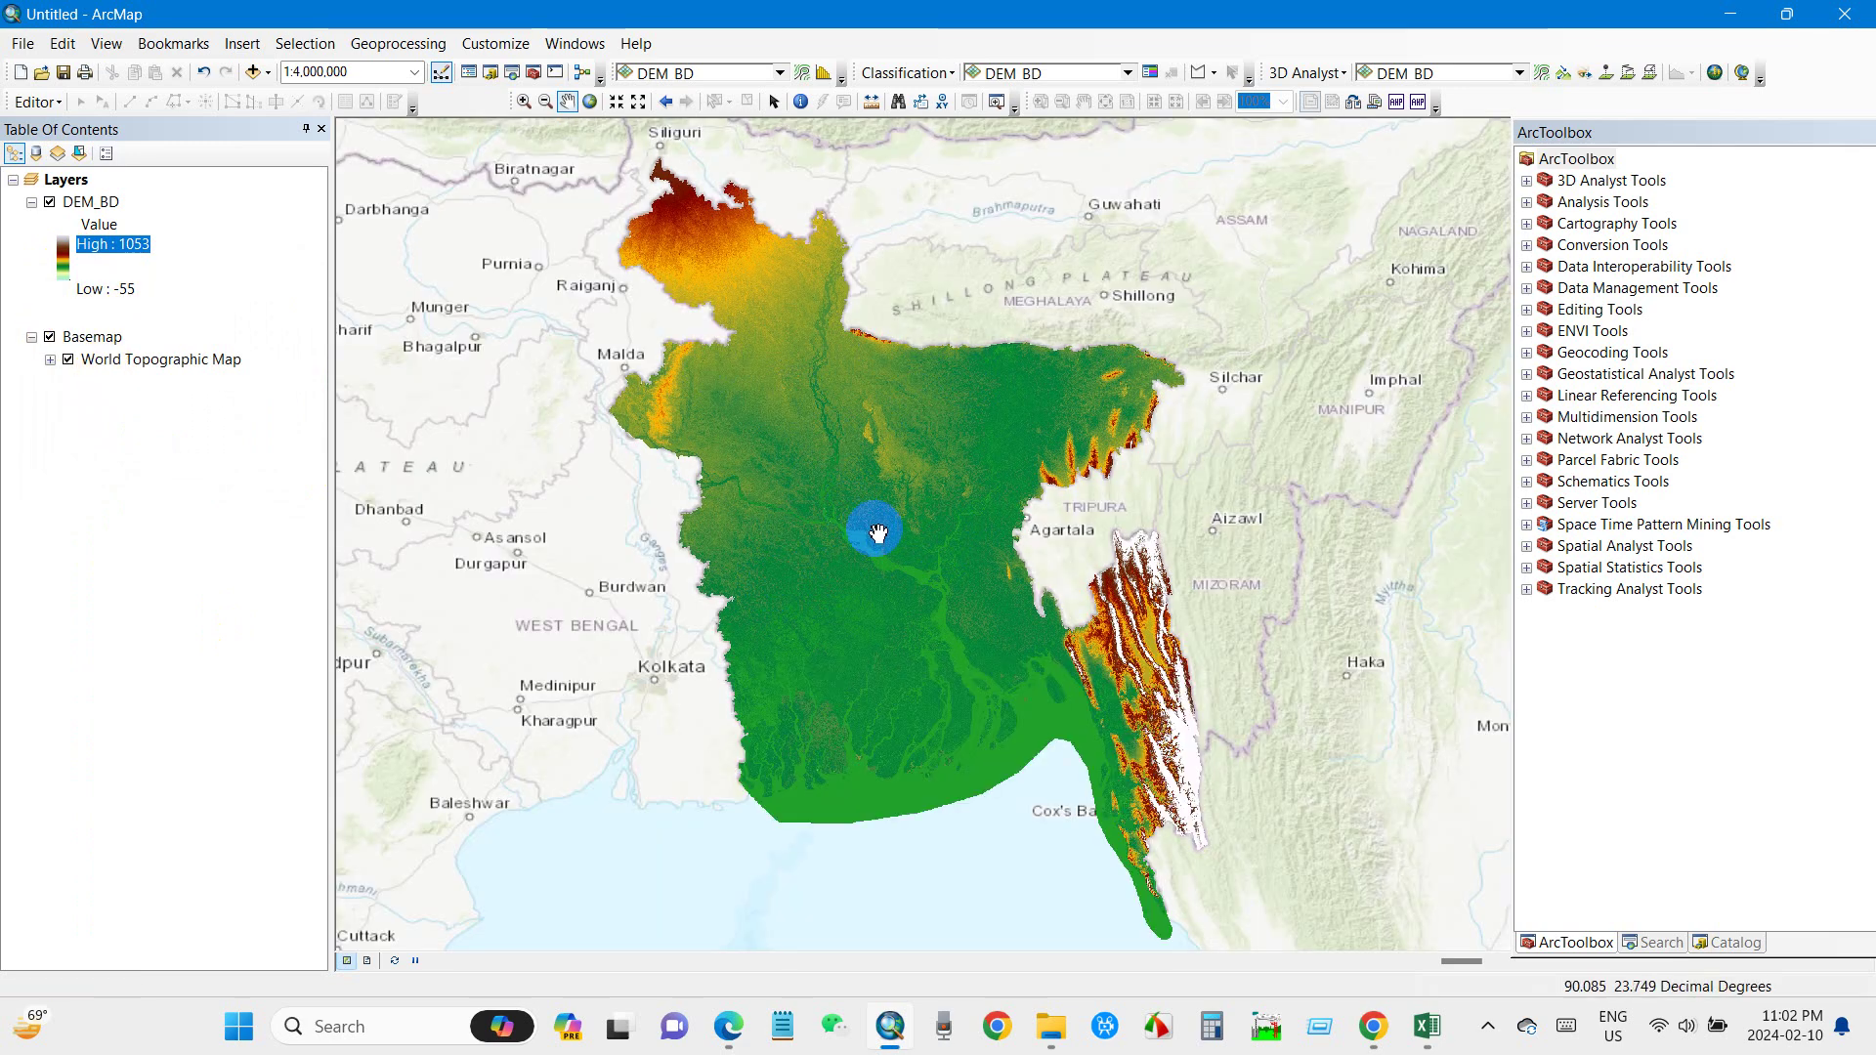
left_click_drag(880, 547, 882, 561)
left_click(1427, 1027)
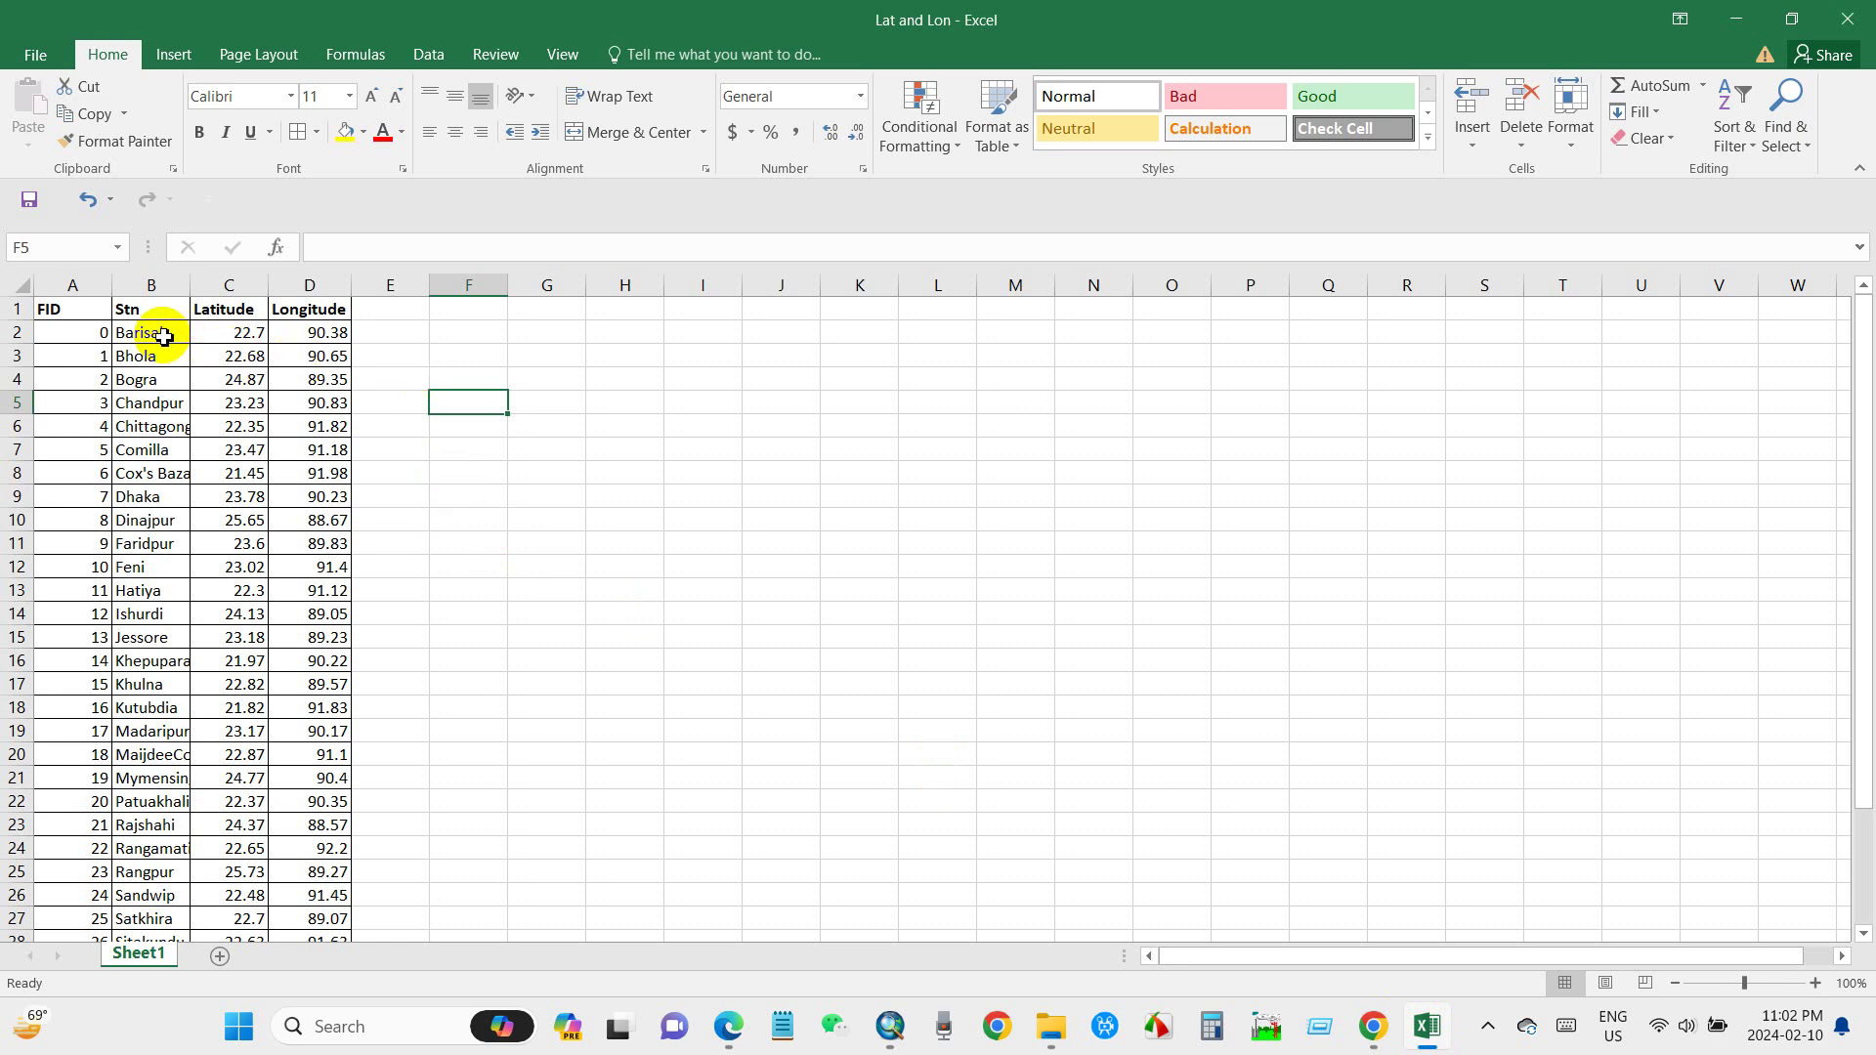
mouse_move(165, 338)
left_mouse_down()
mouse_move(139, 951)
mouse_move(138, 900)
left_mouse_up()
left_click(234, 841)
scroll(230, 787, "up", 3)
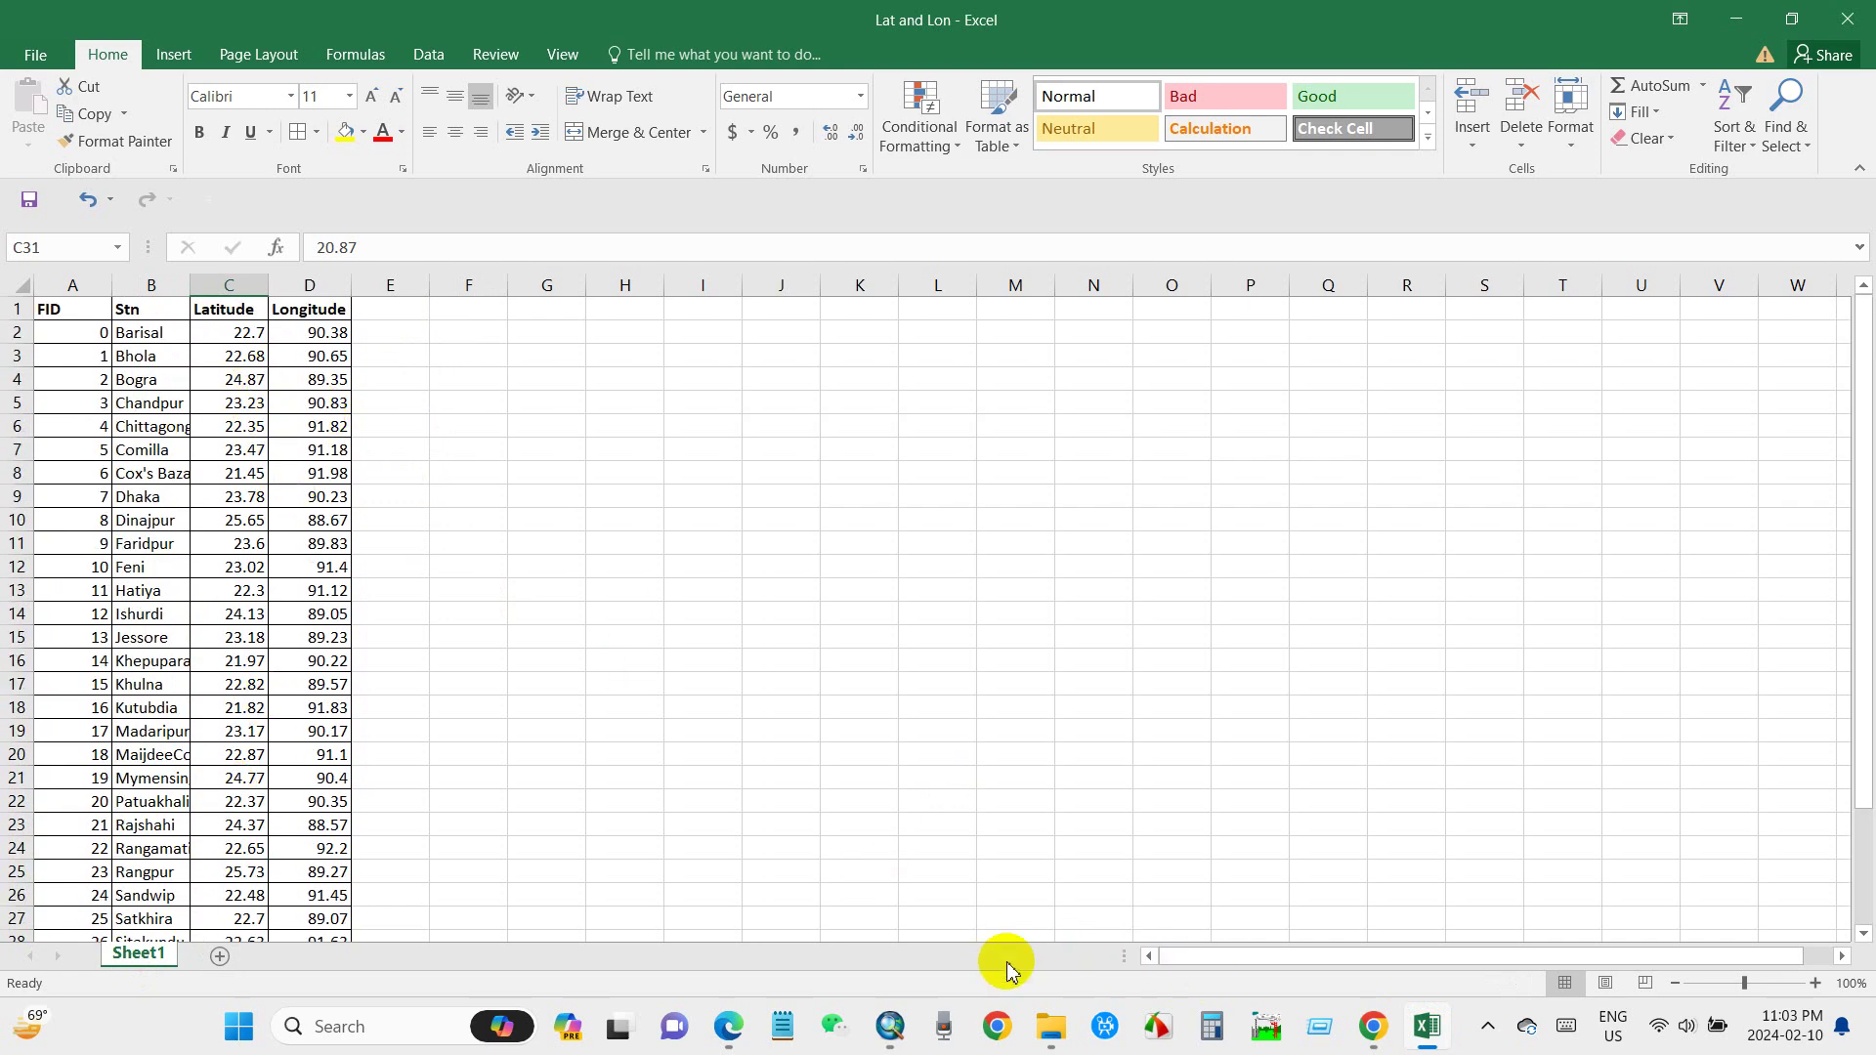
left_click(880, 1031)
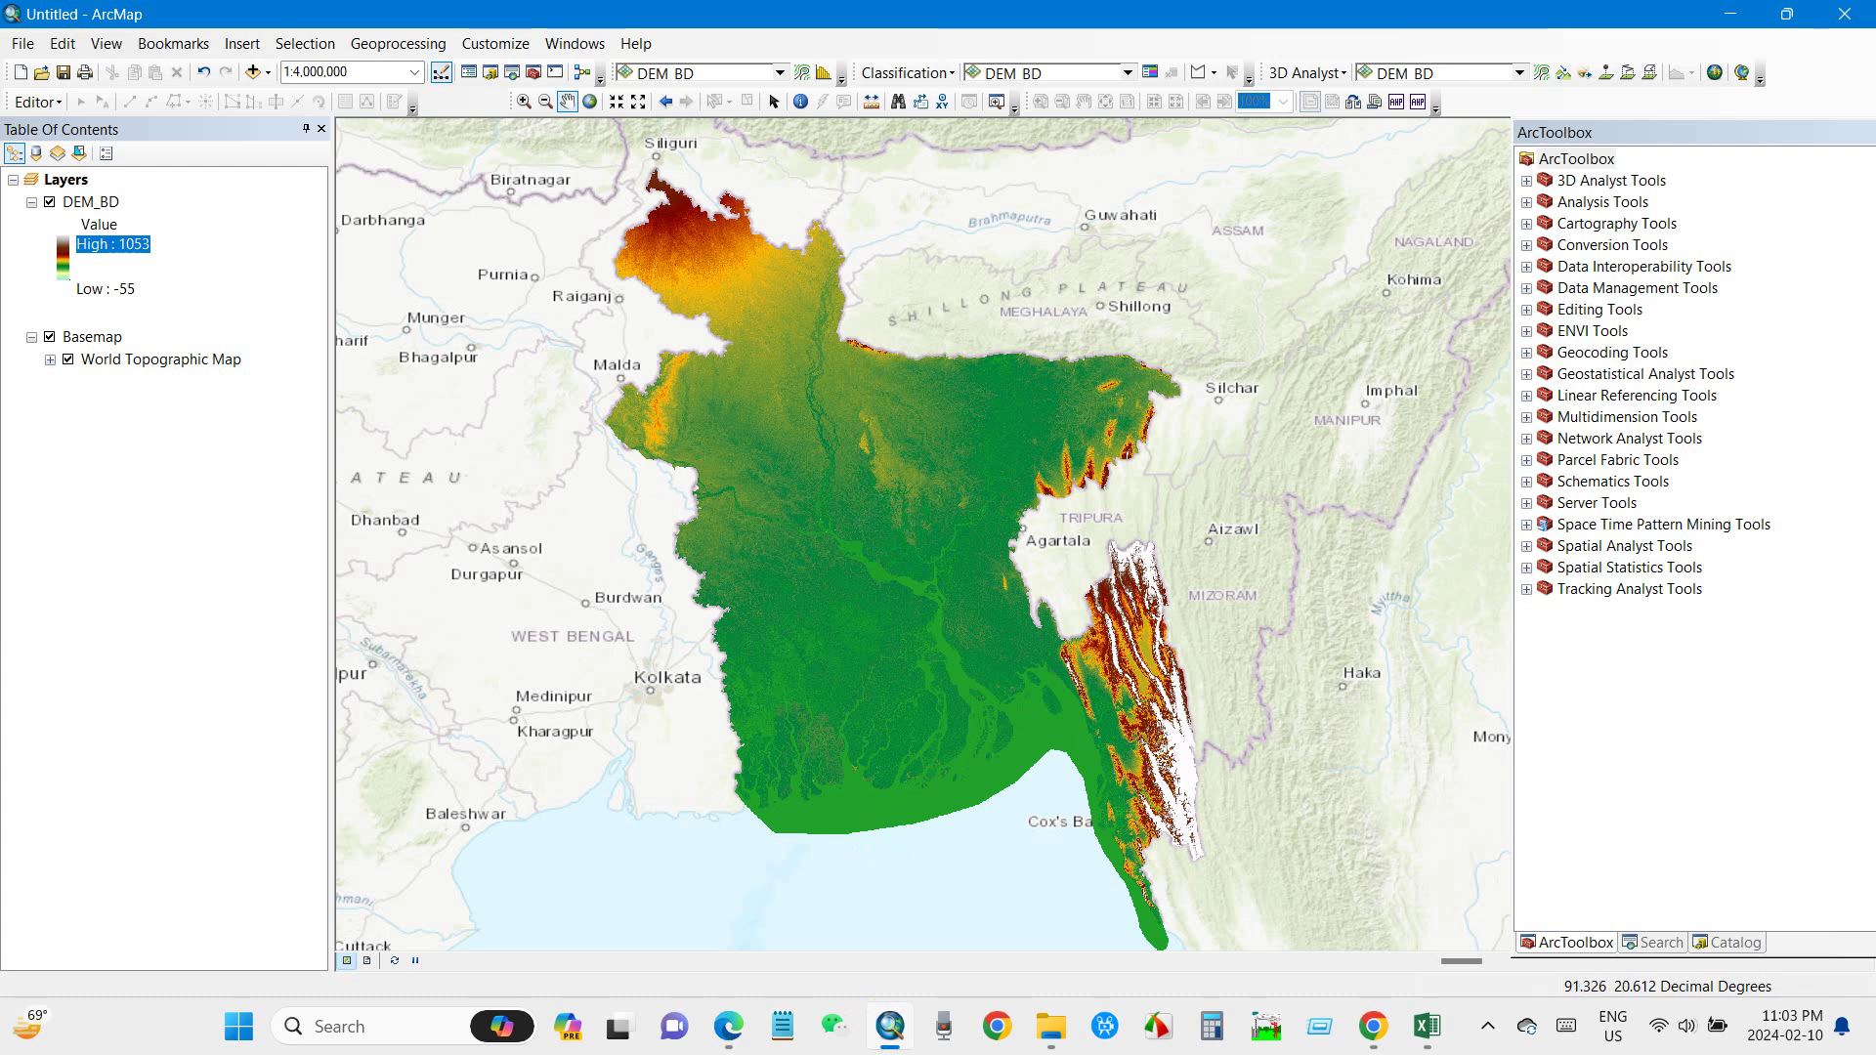
Save the station workbook as 'Lat and Lon.csv' in CSV (Comma delimited) format
left_click(1050, 1026)
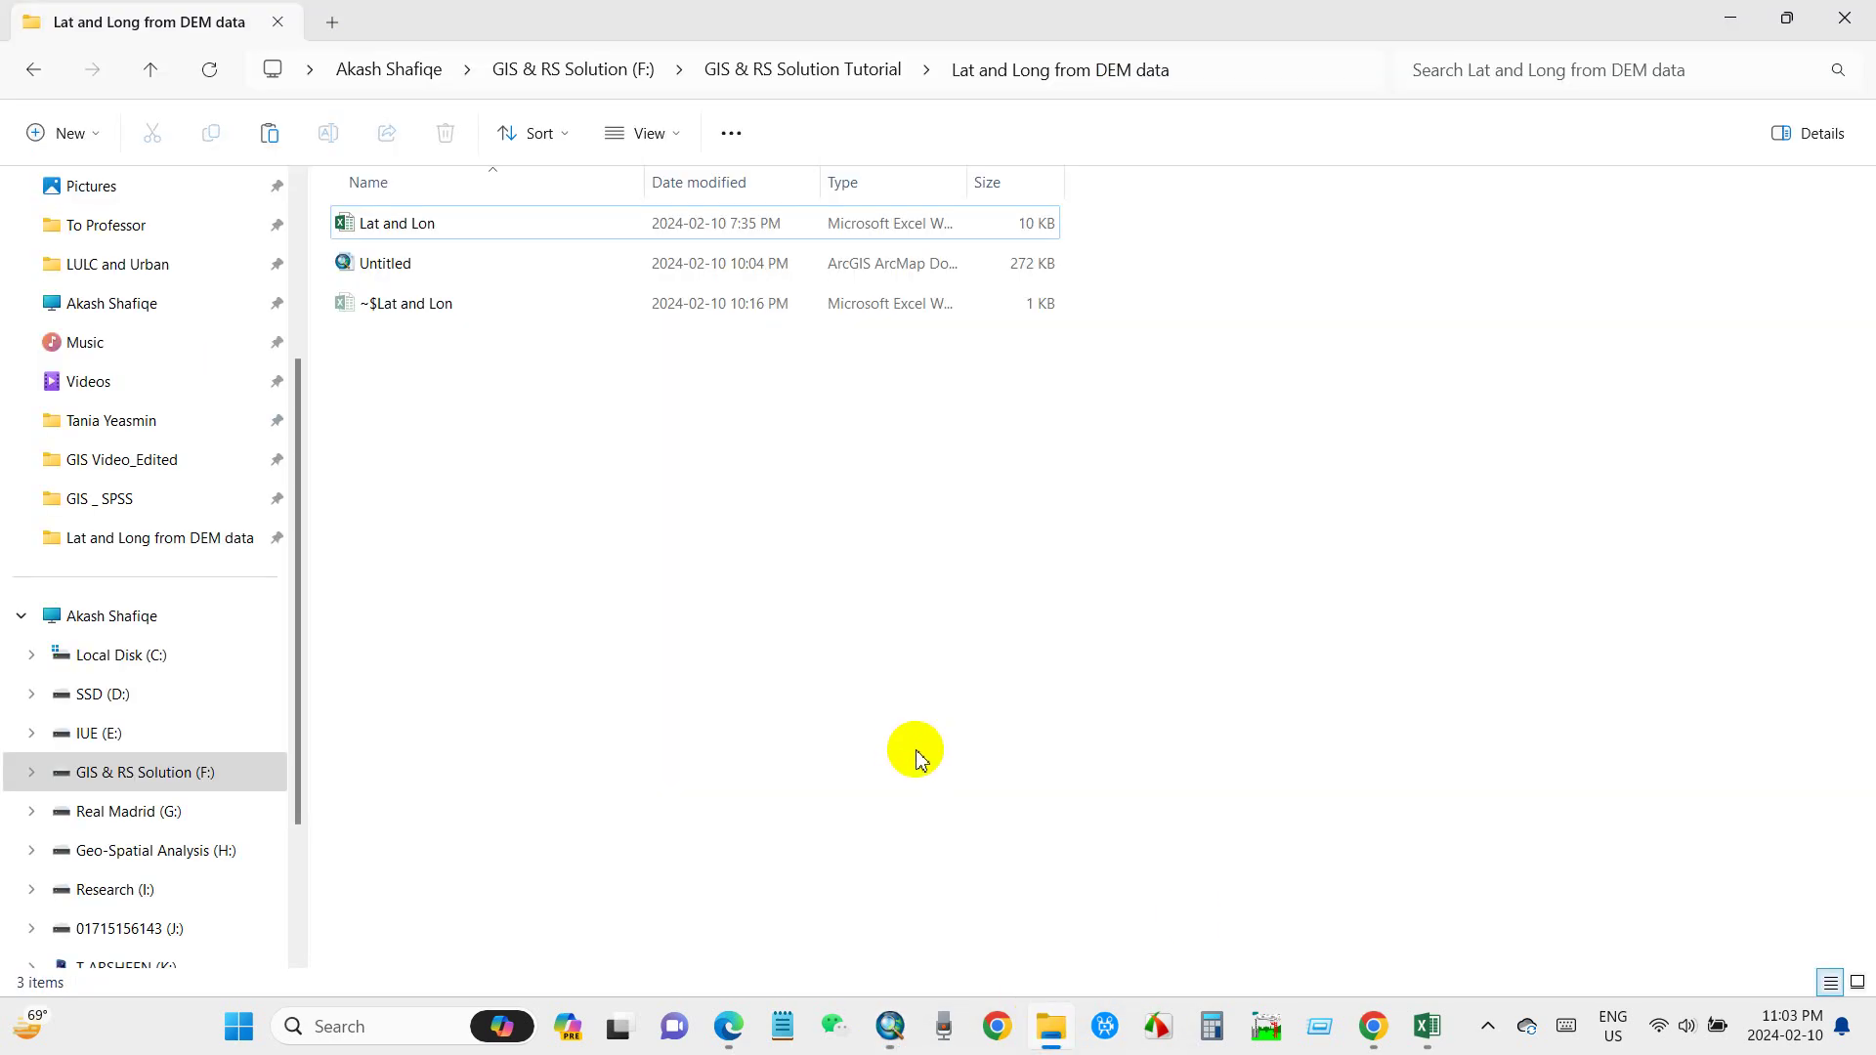
left_click(1426, 1023)
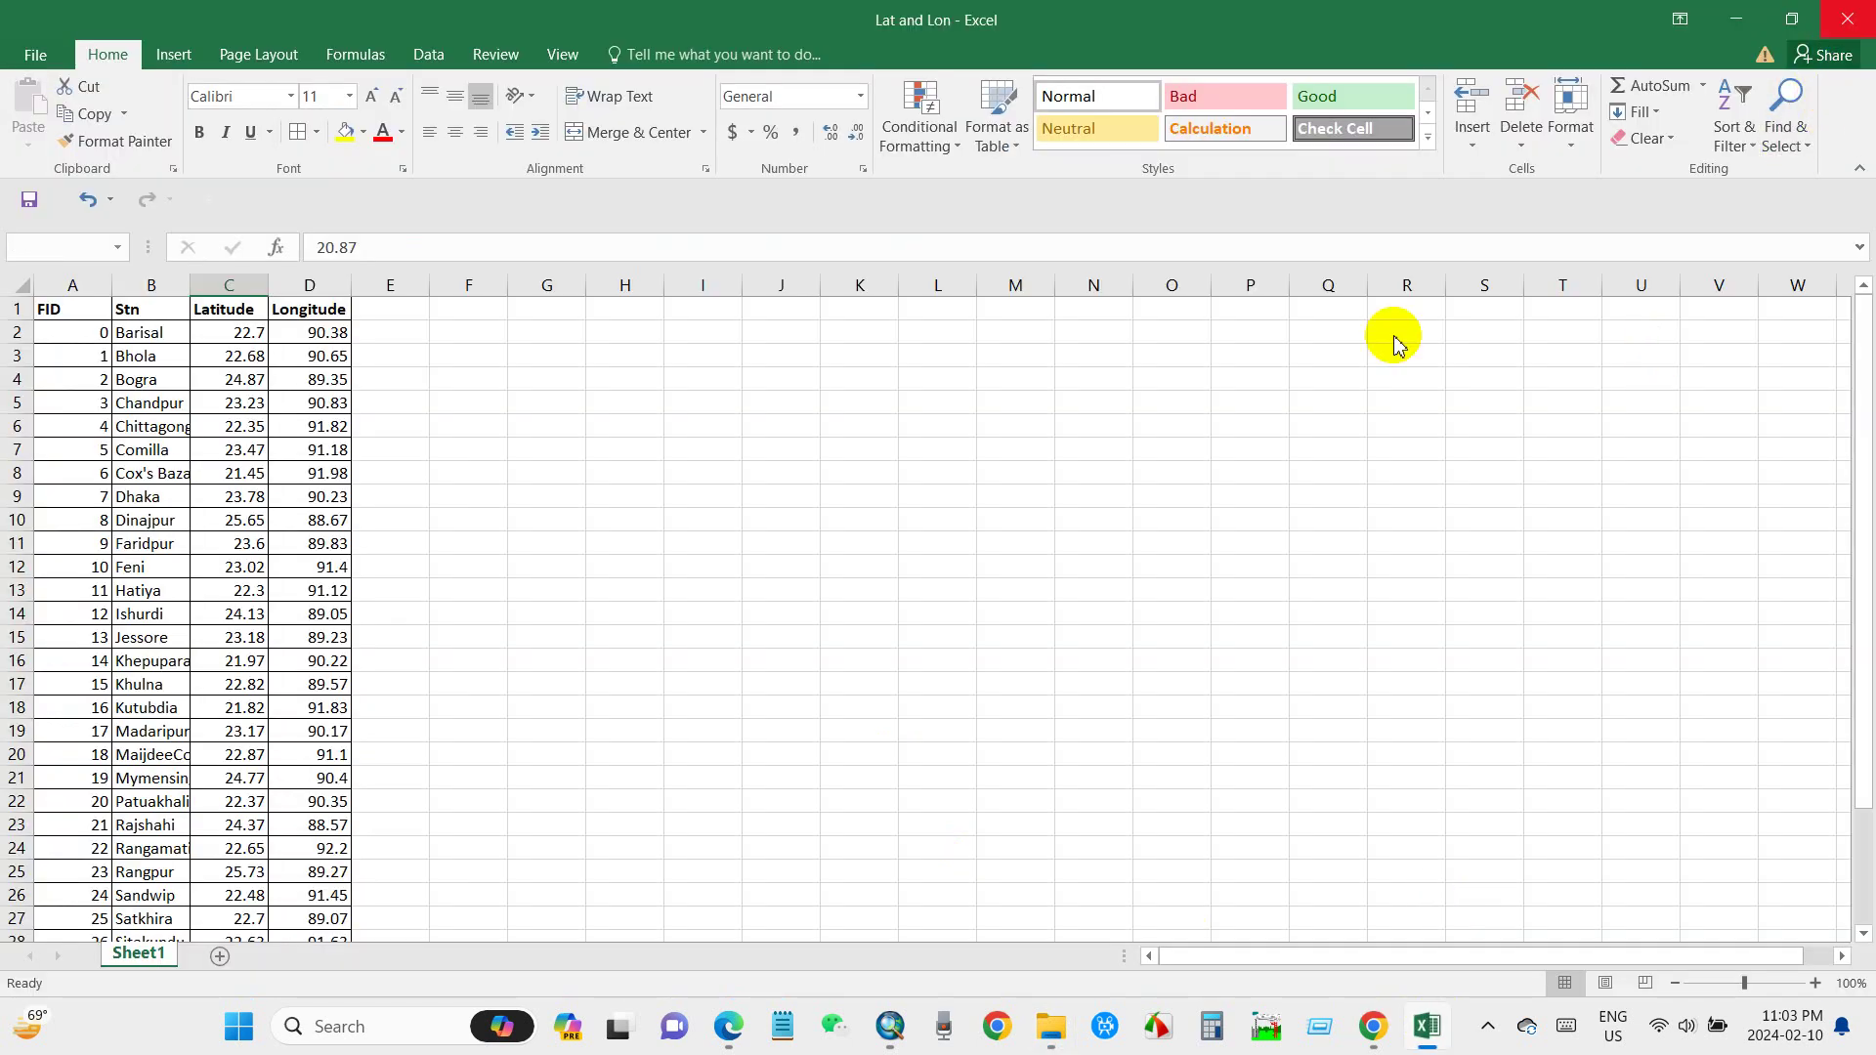
left_click(34, 54)
left_click(51, 271)
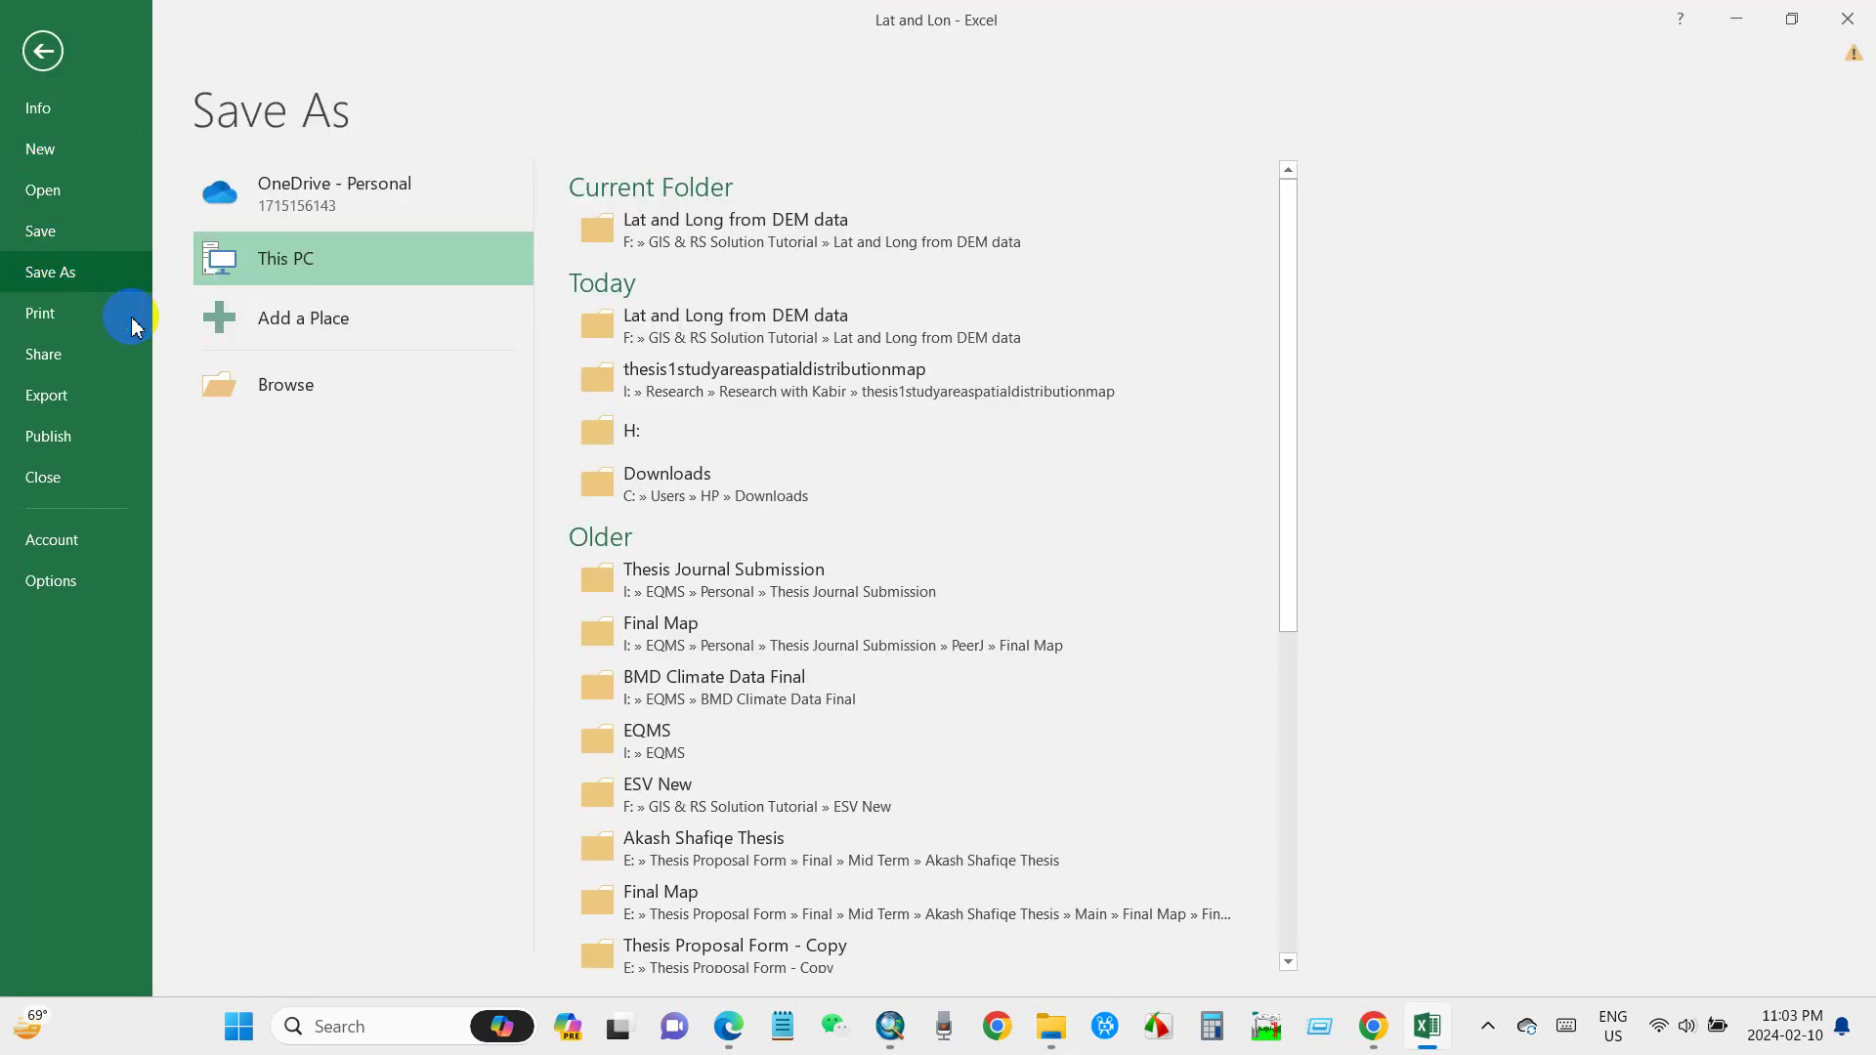
left_click(283, 382)
left_click(243, 445)
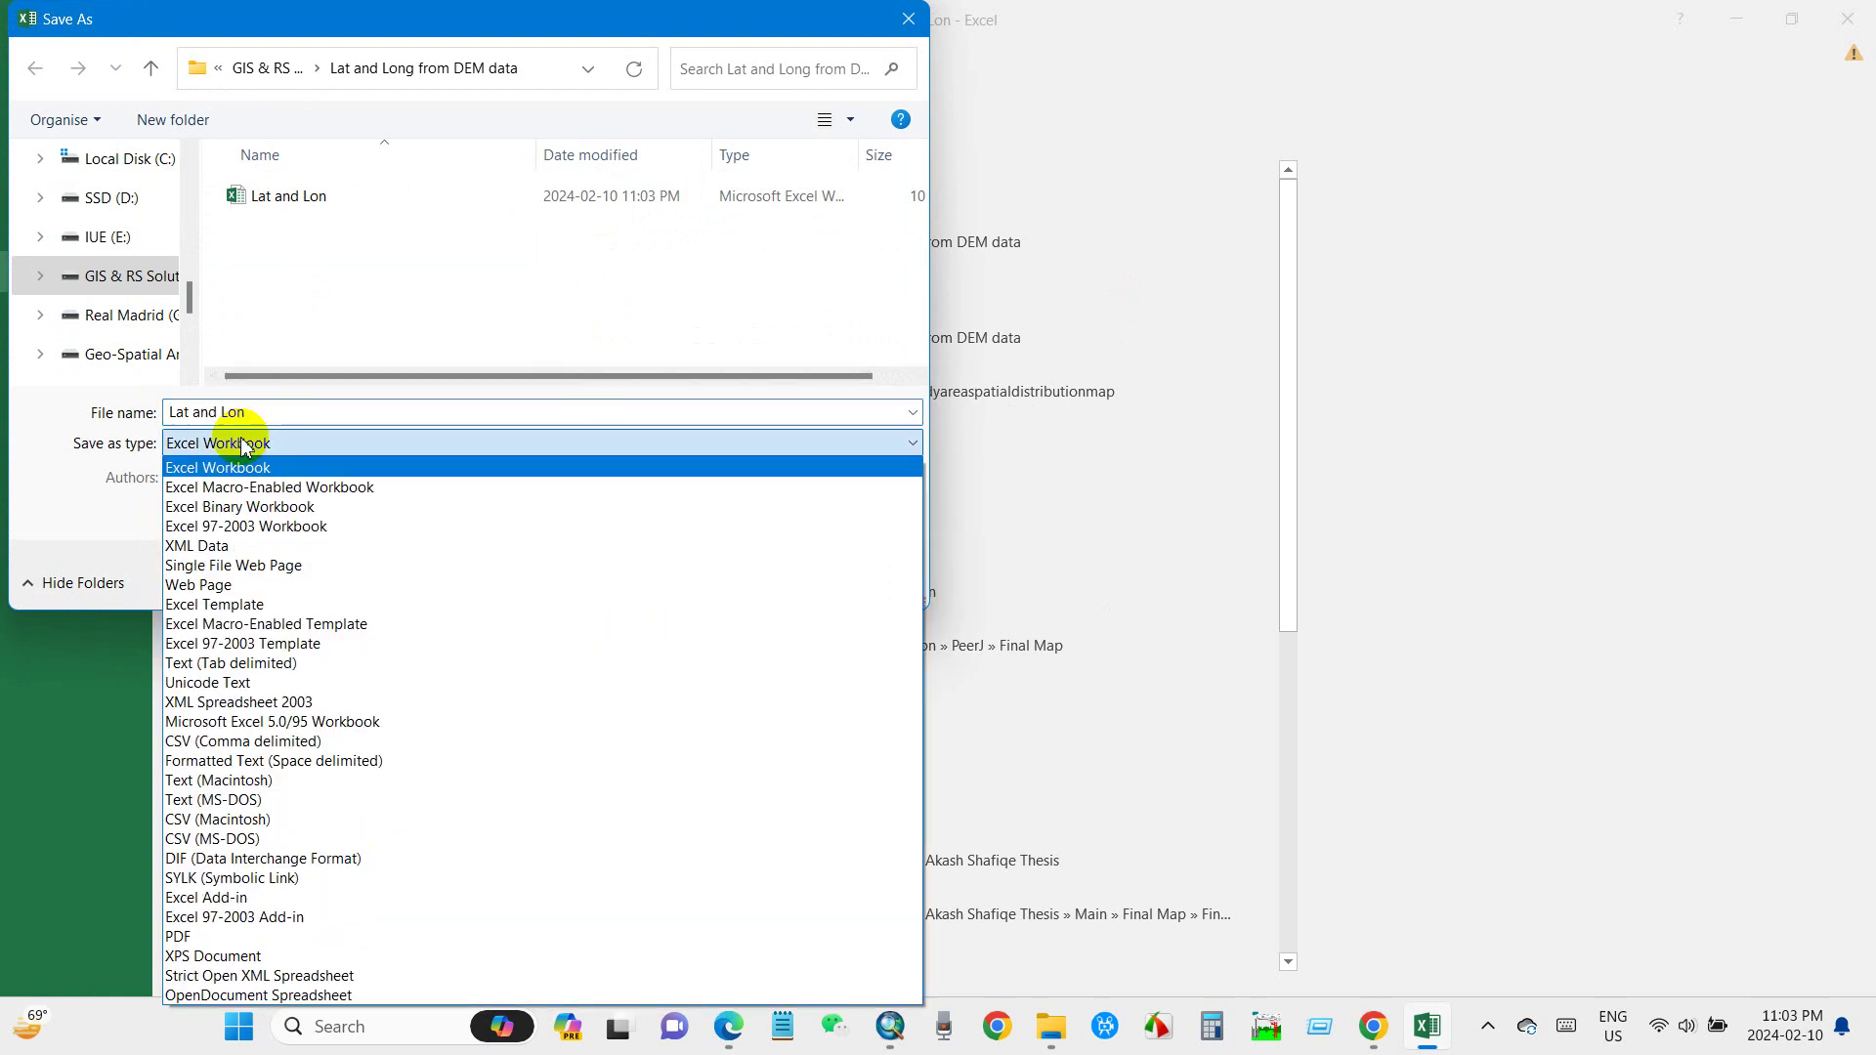
left_click(202, 742)
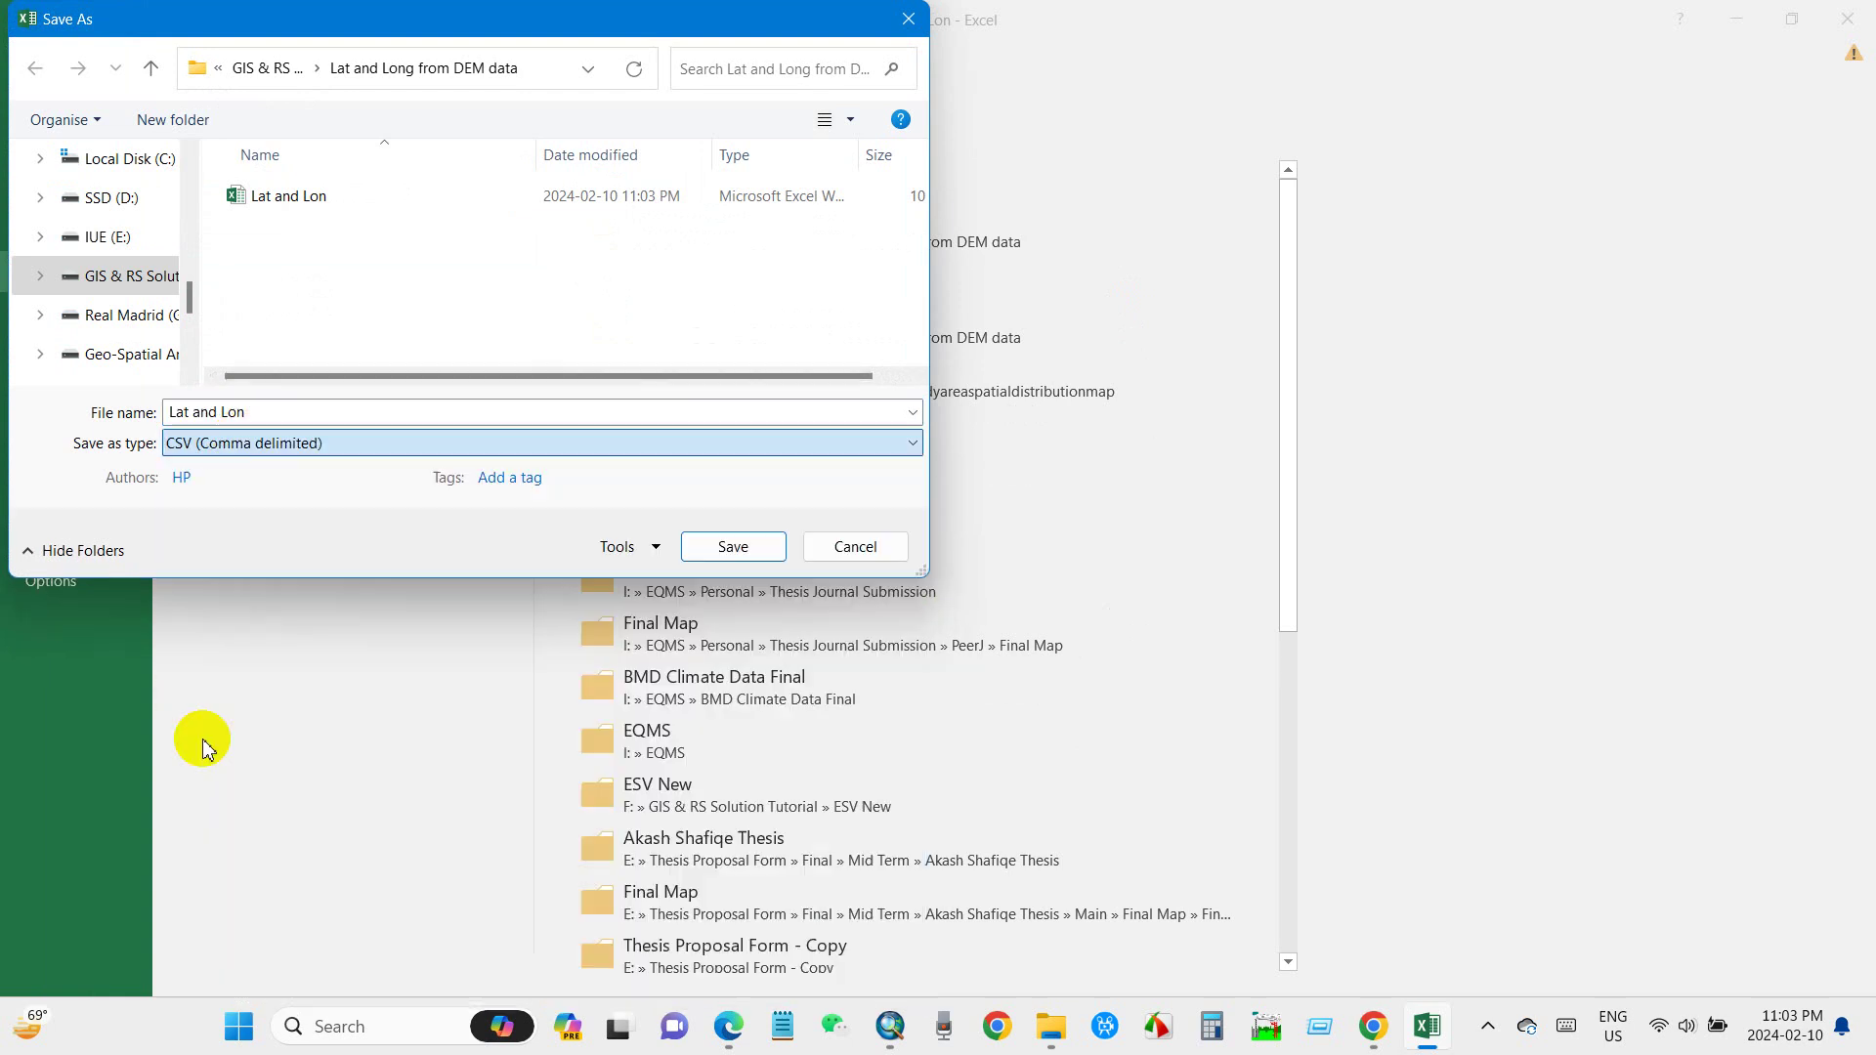
left_click(711, 549)
left_click(862, 582)
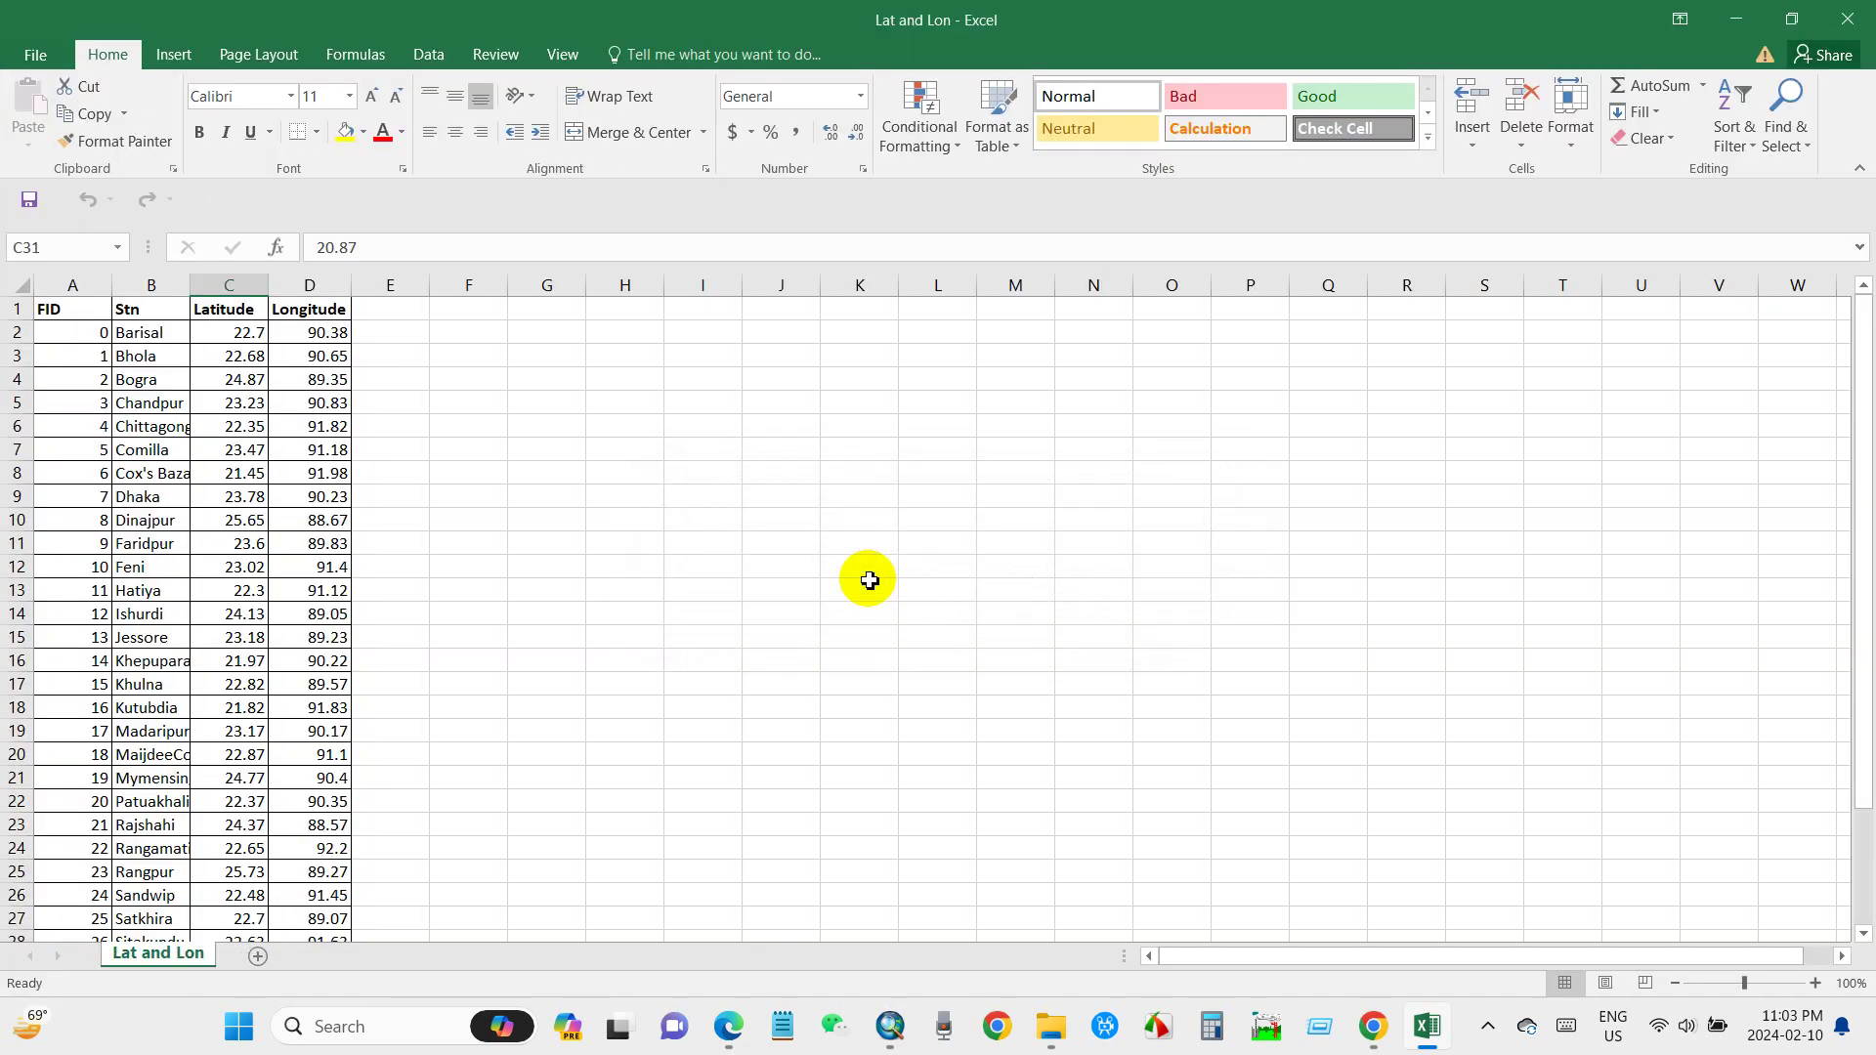
Close Excel without saving further changes and locate the new CSV file
left_click(1847, 19)
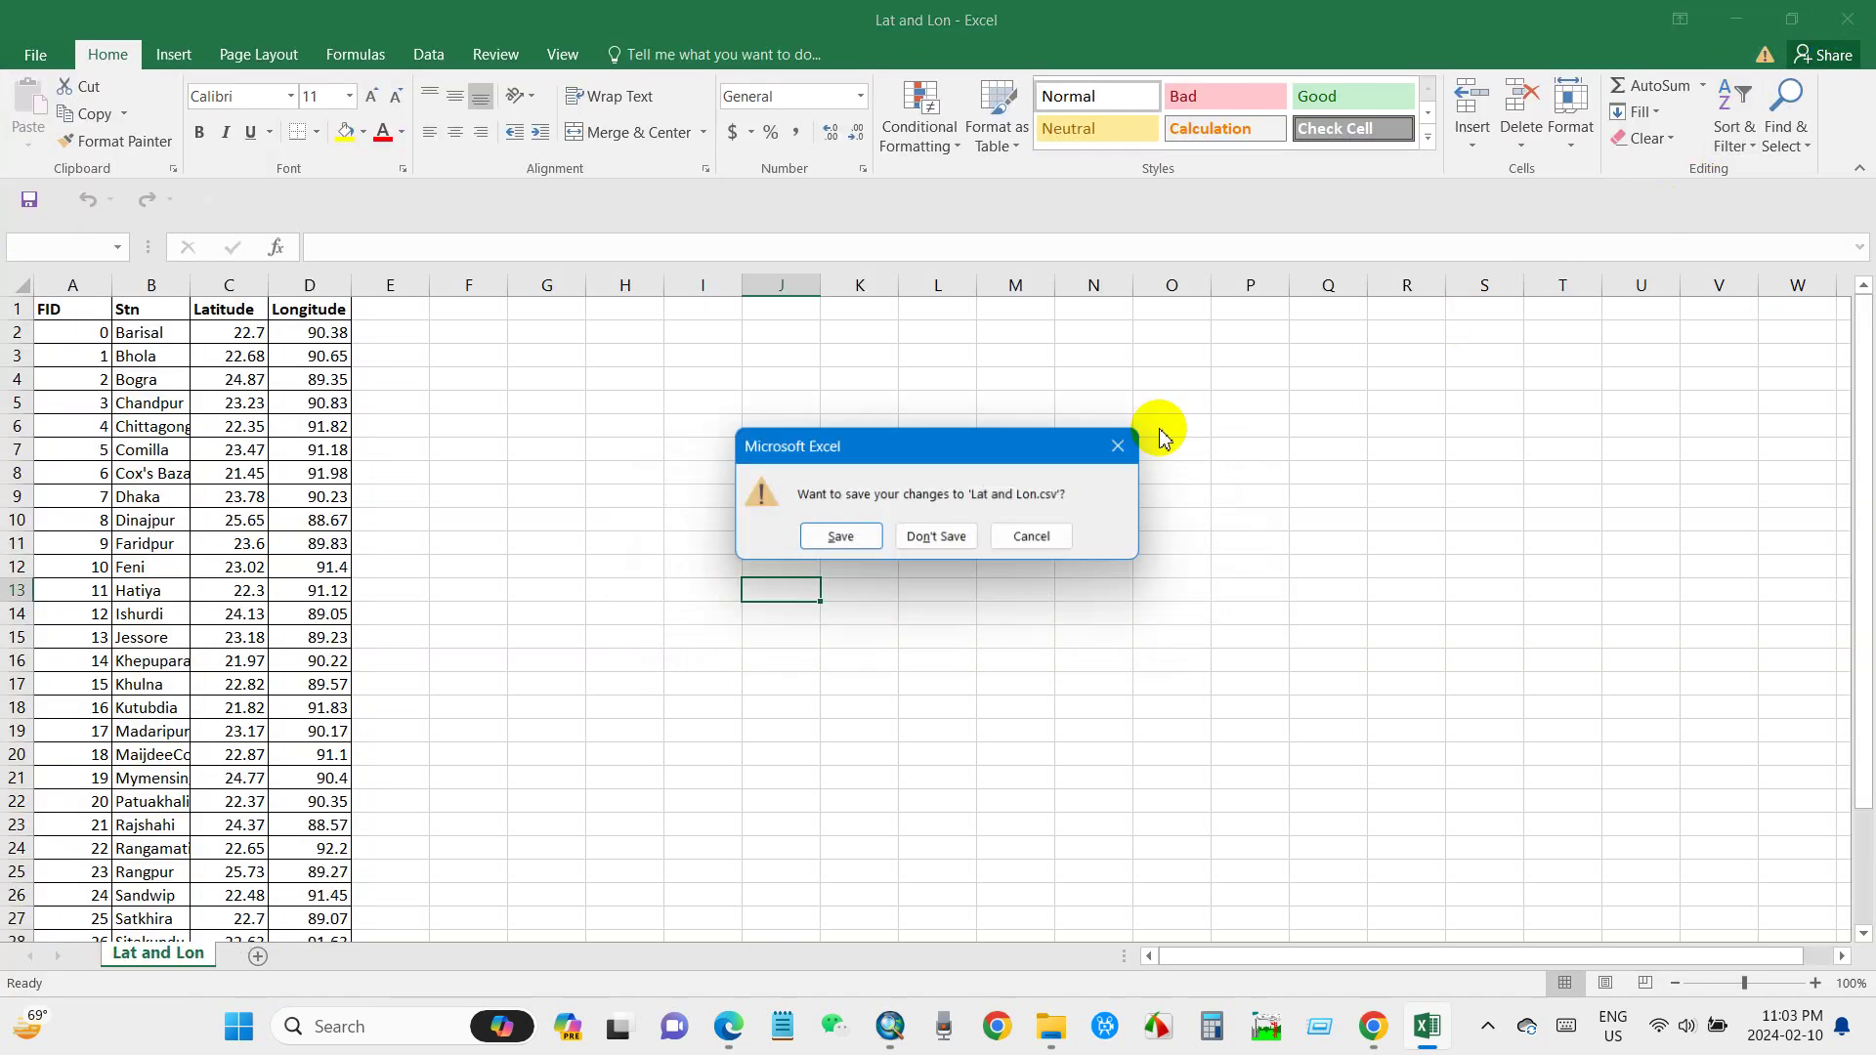
left_click(905, 553)
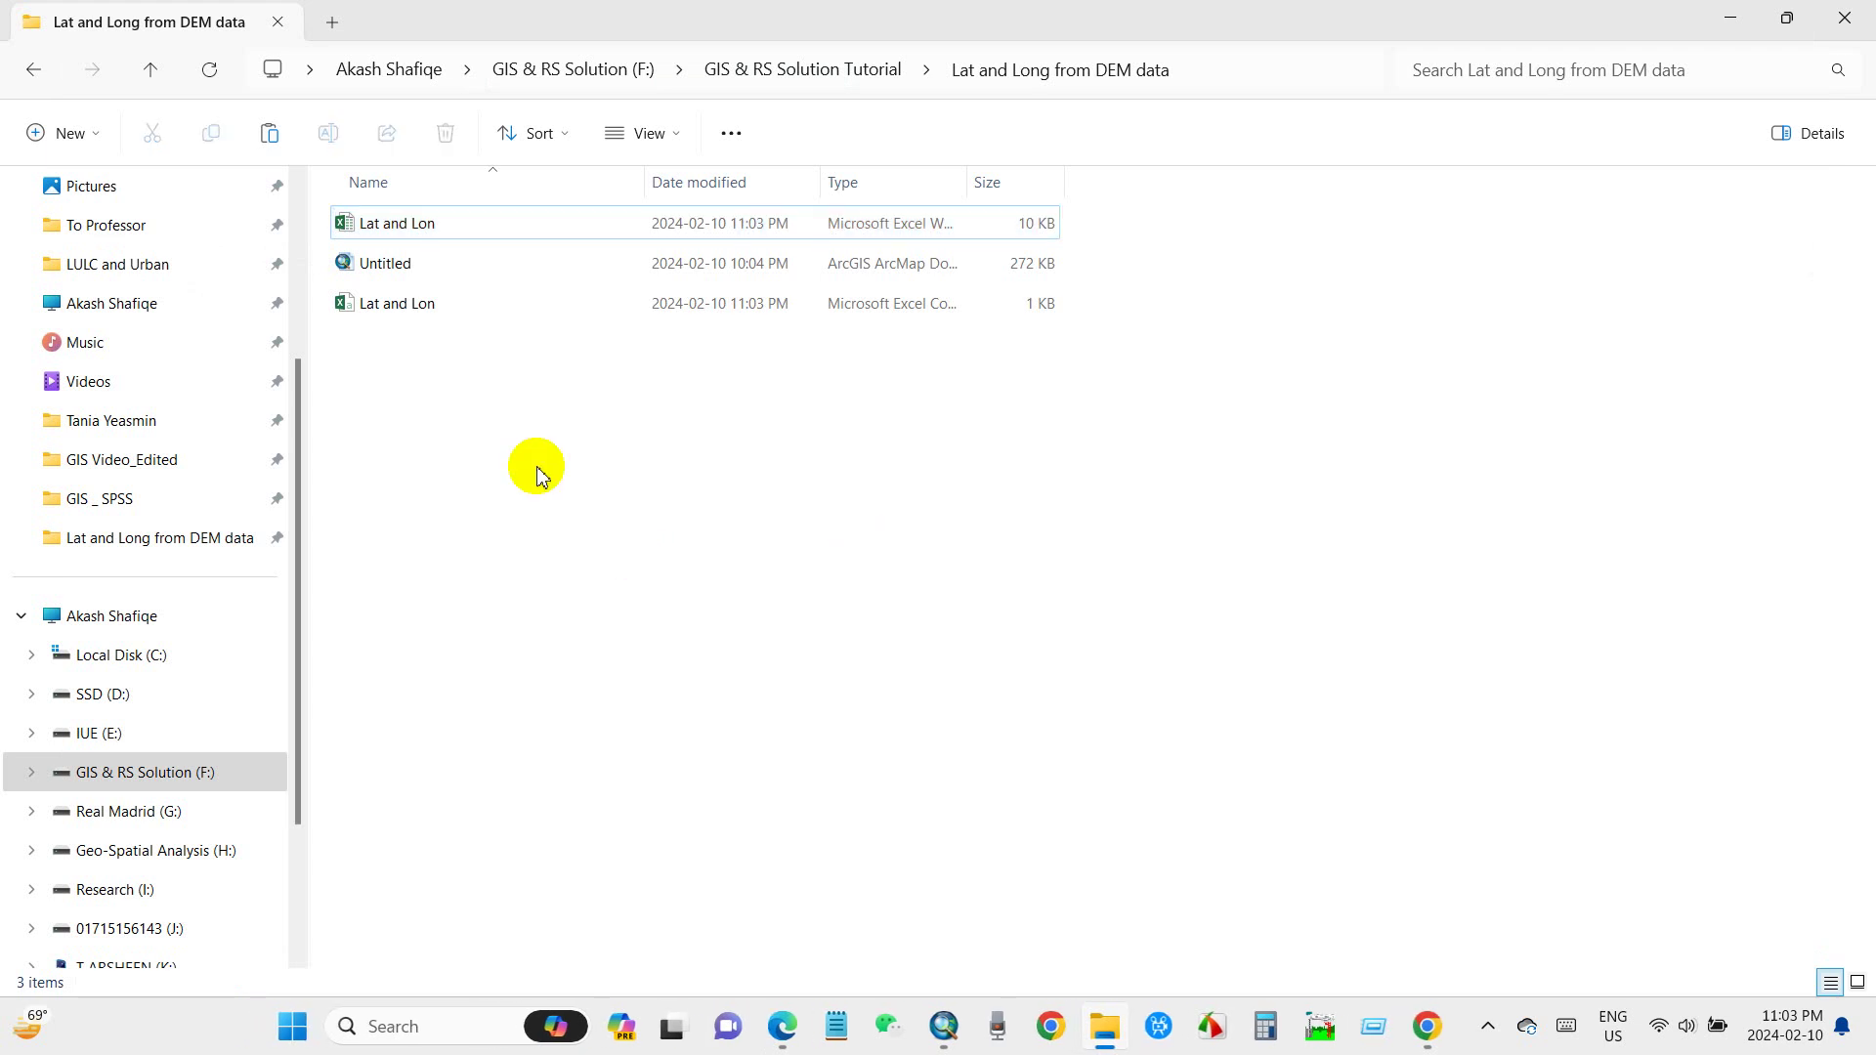
left_click(426, 320)
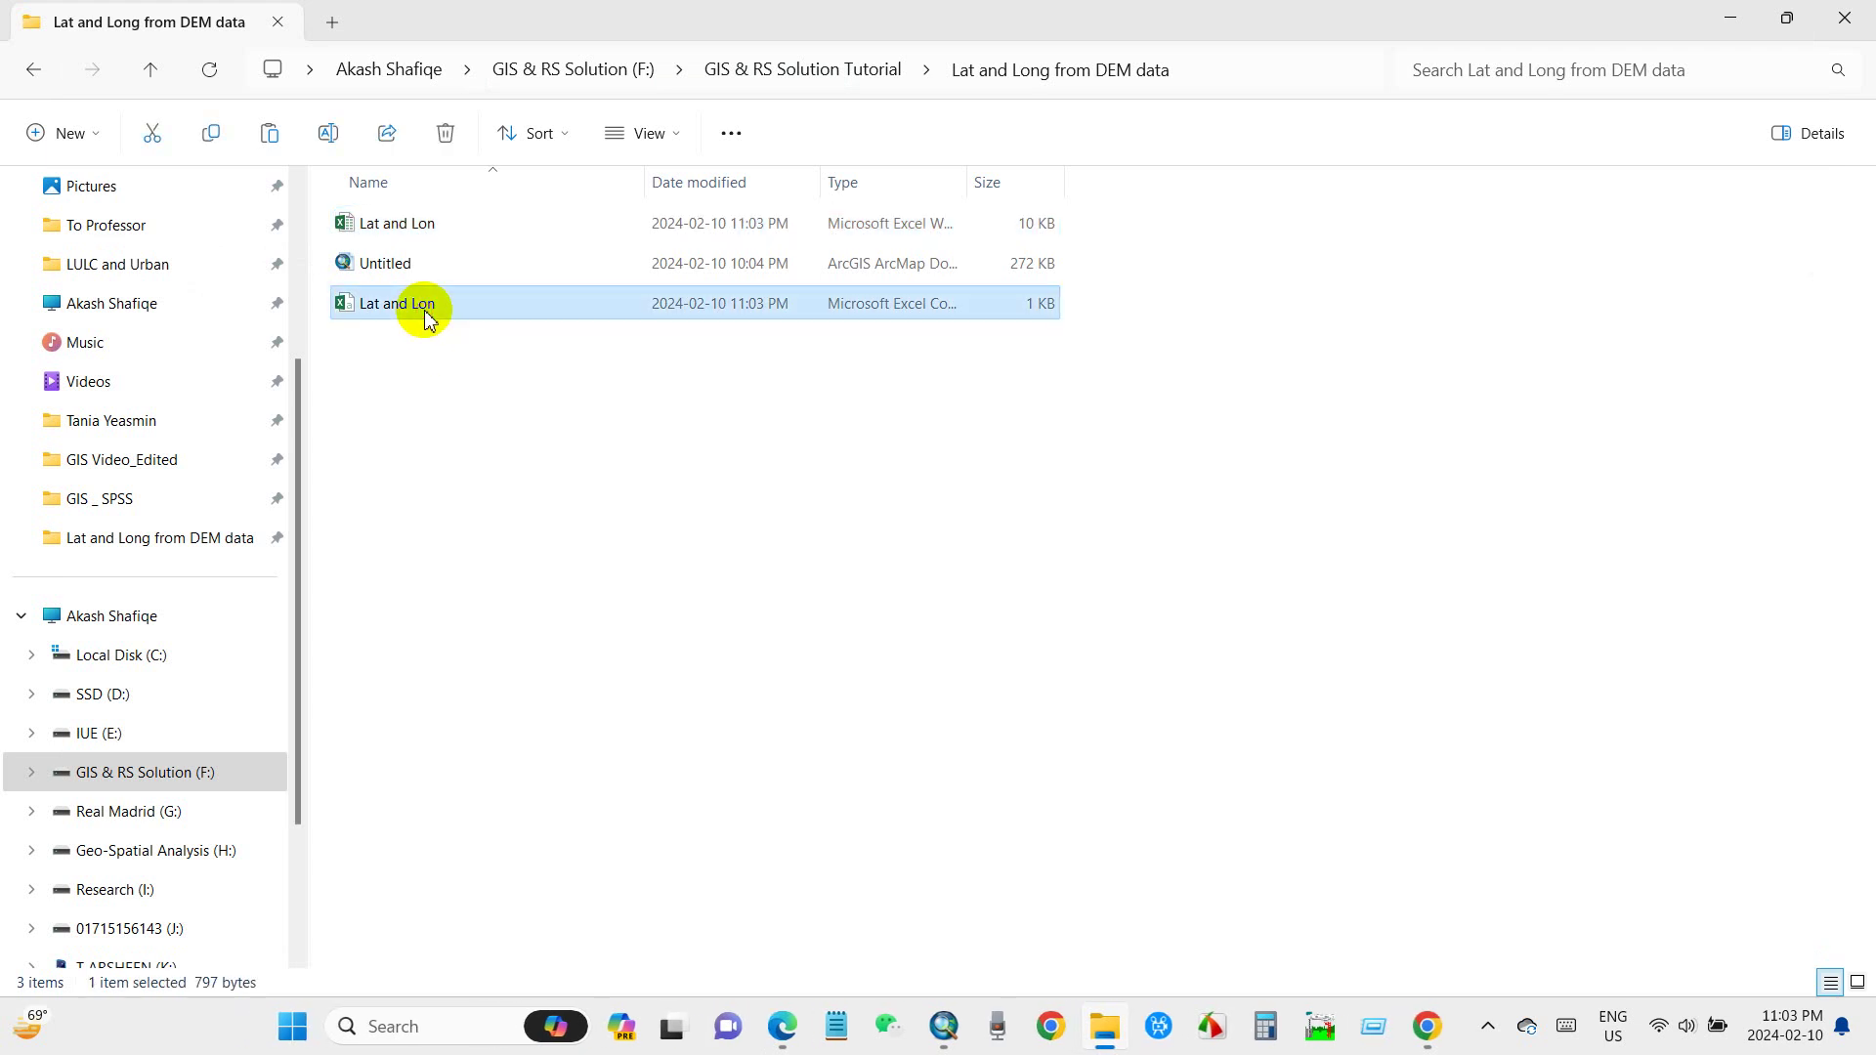
left_click(540, 456)
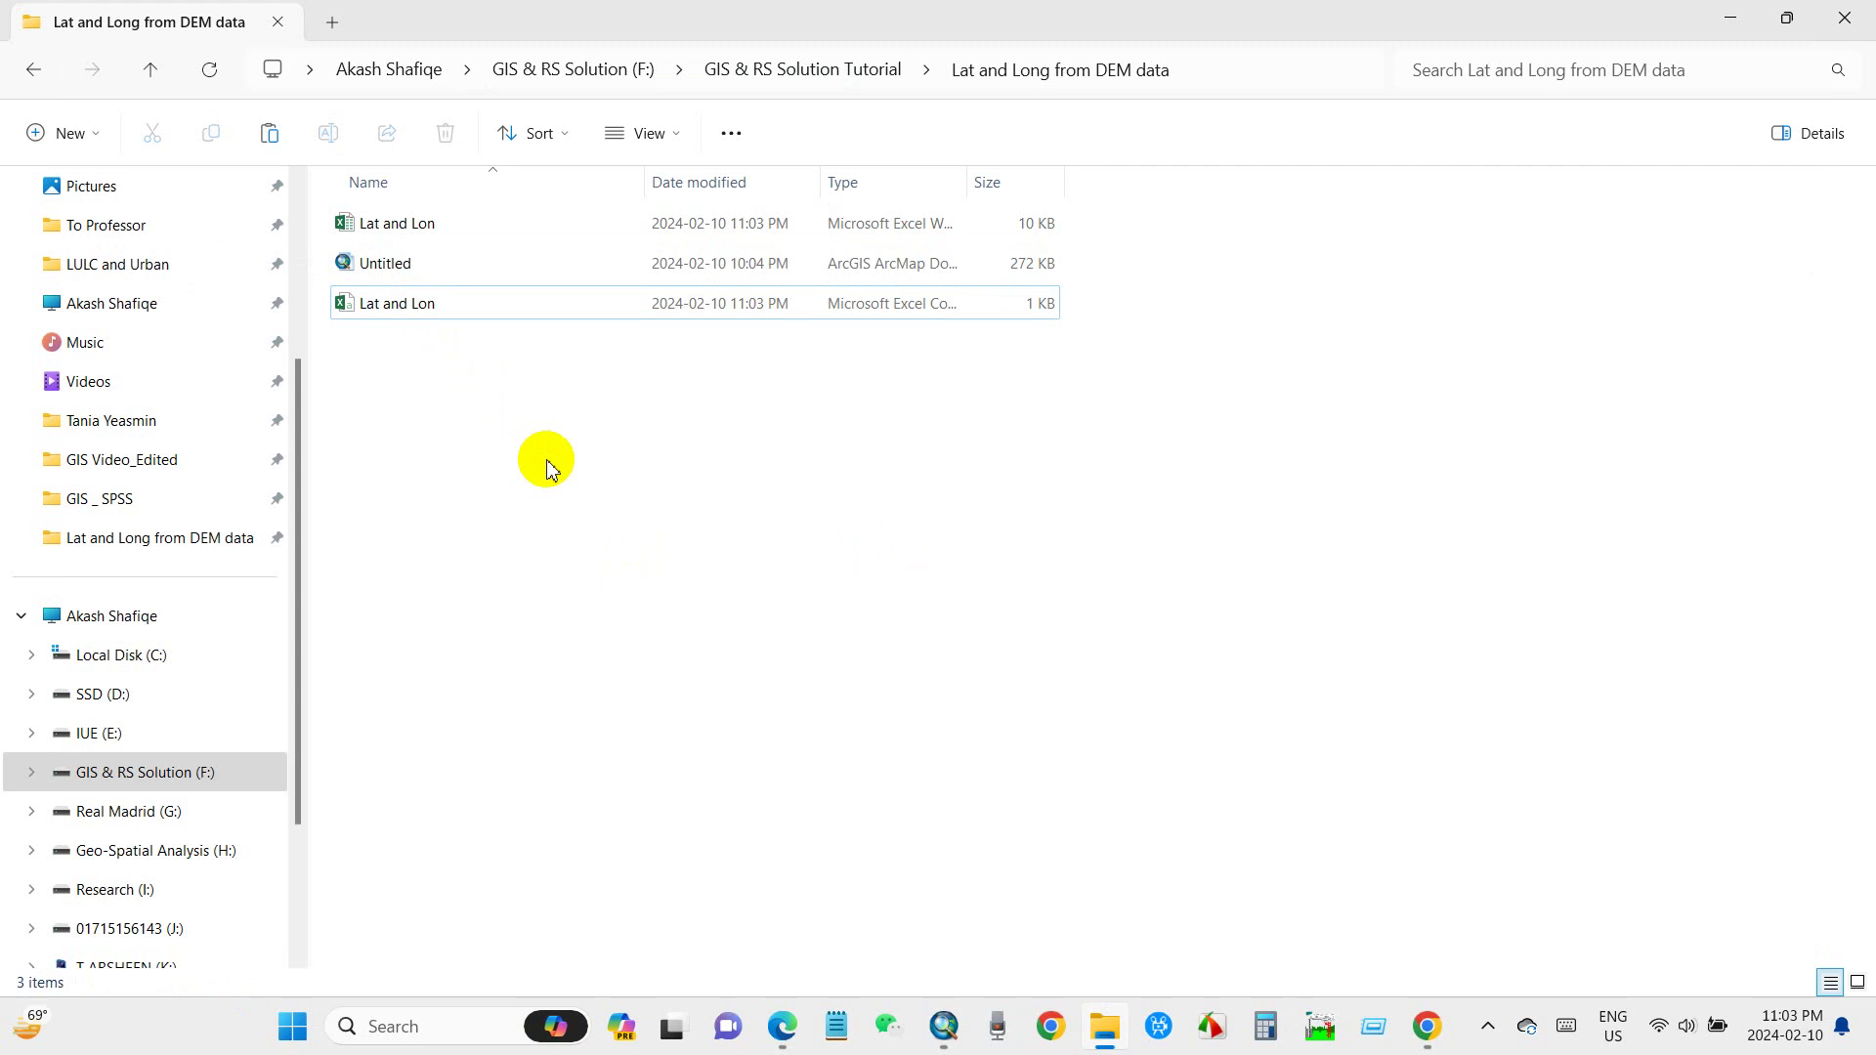
In Add XY Data, browse to the 'Lat and Long from DEM data' folder
left_click(951, 1041)
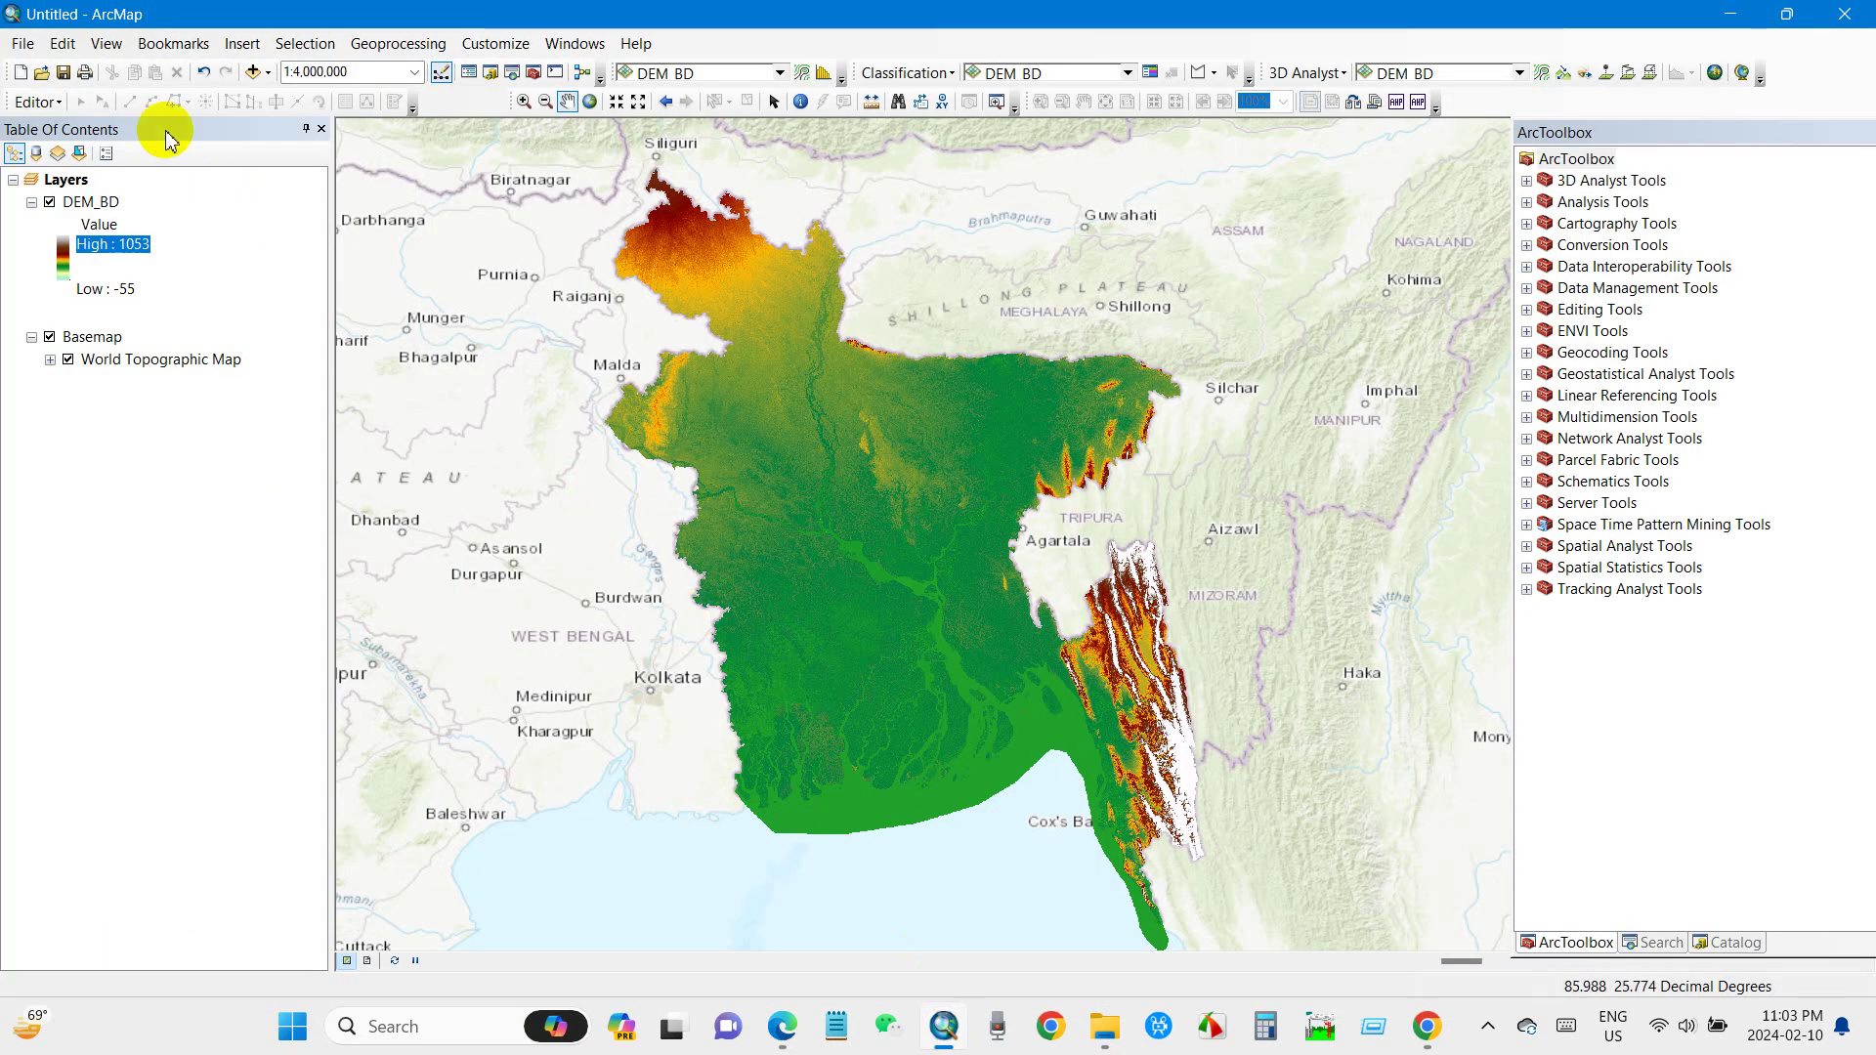
left_click(21, 45)
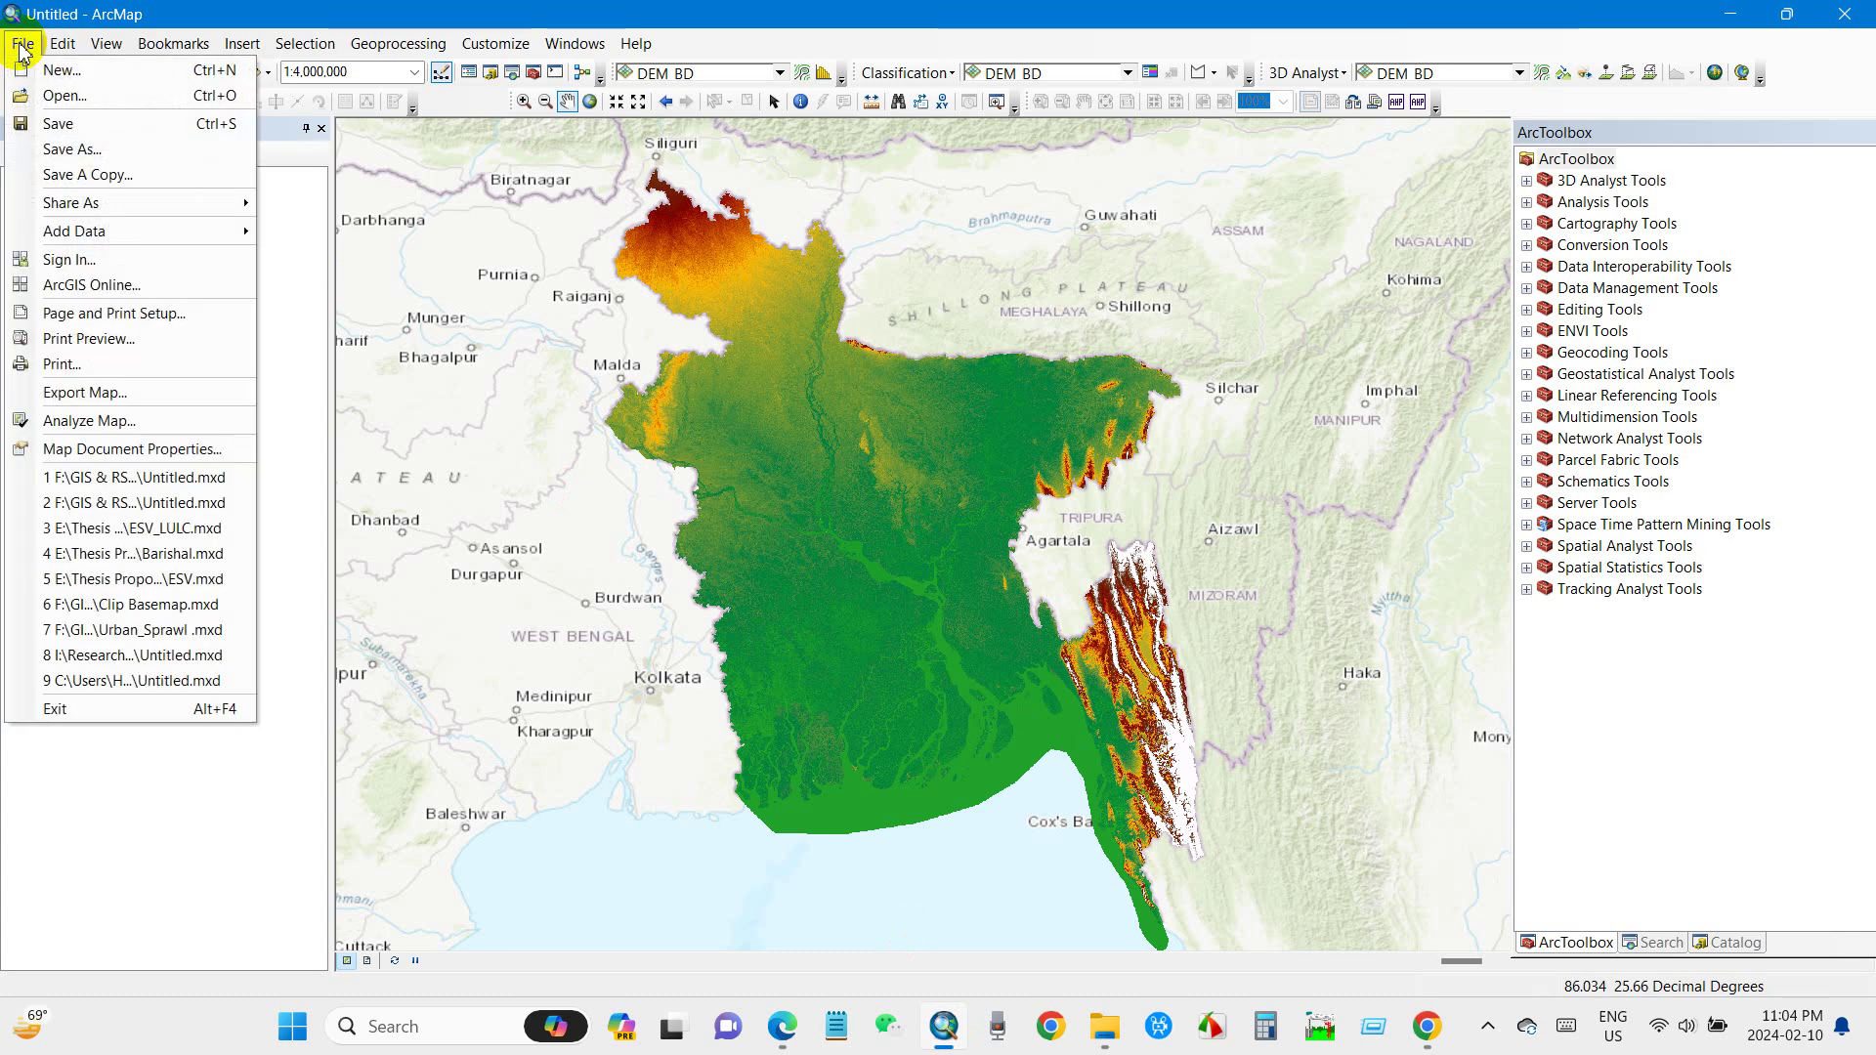
mouse_move(73, 232)
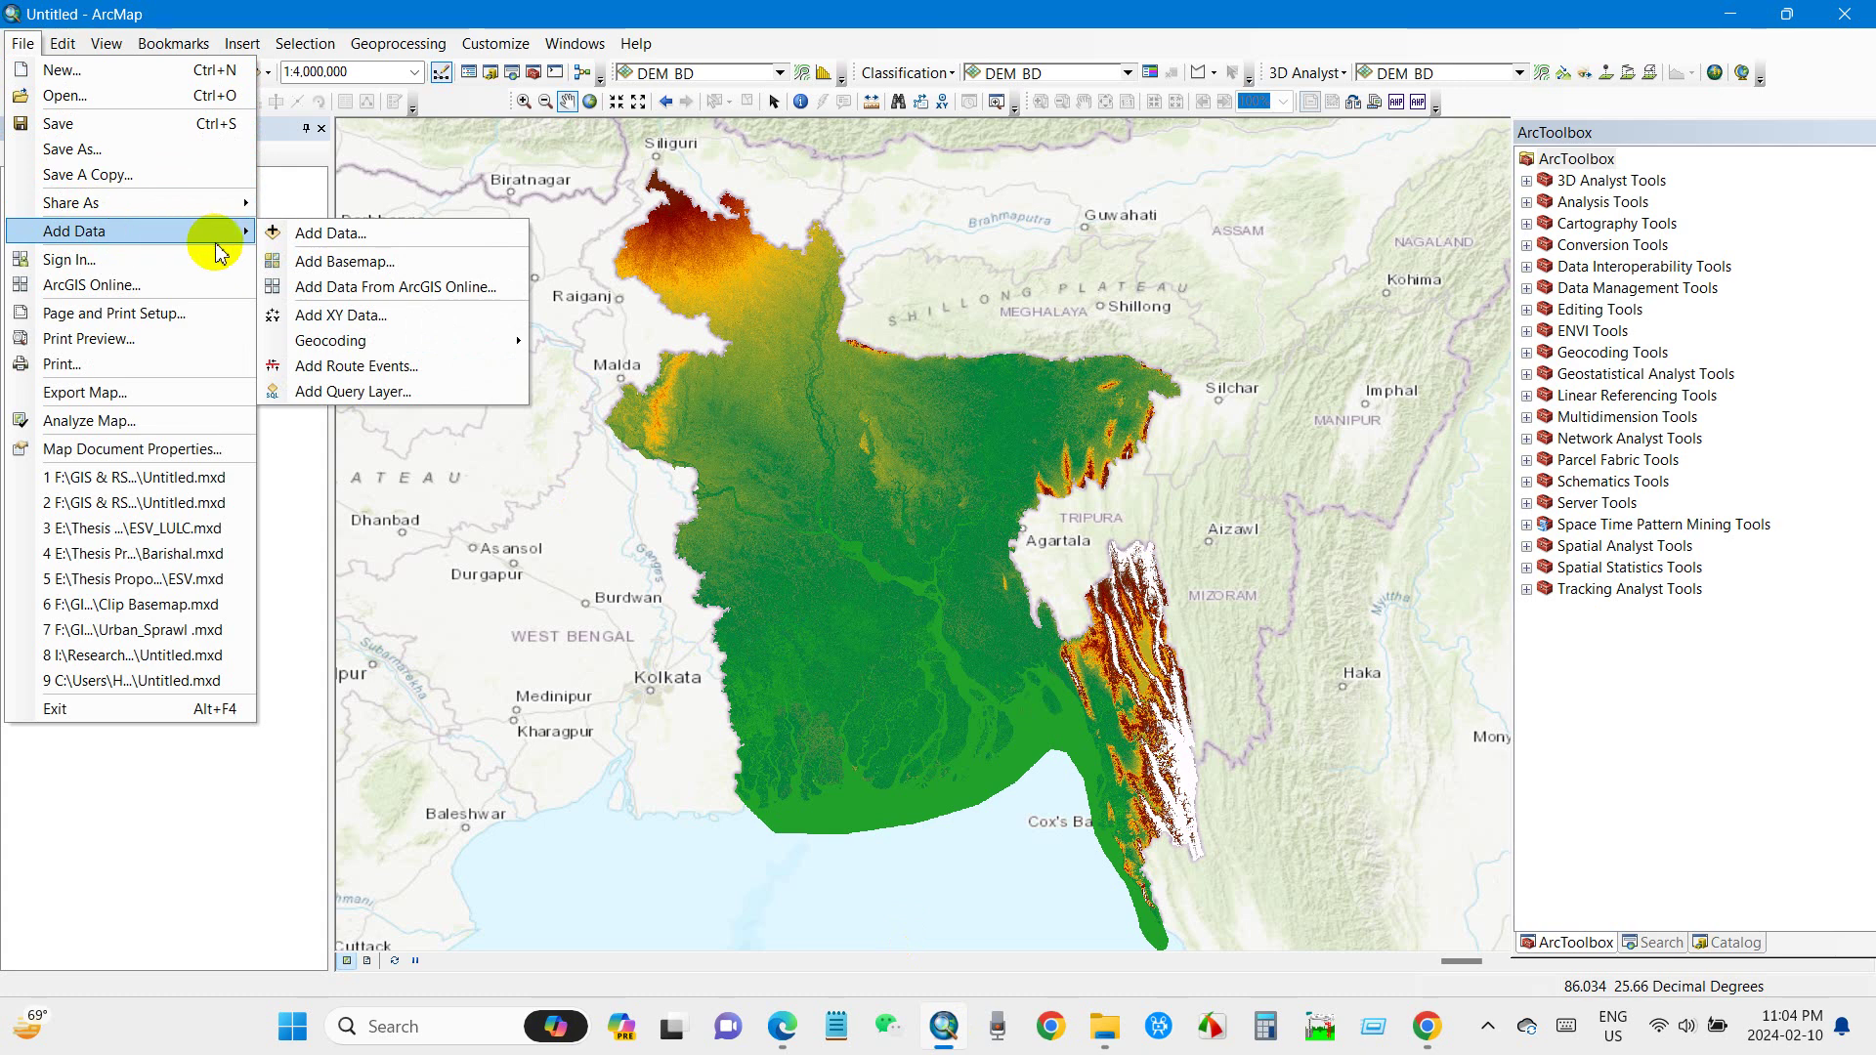
left_click(342, 317)
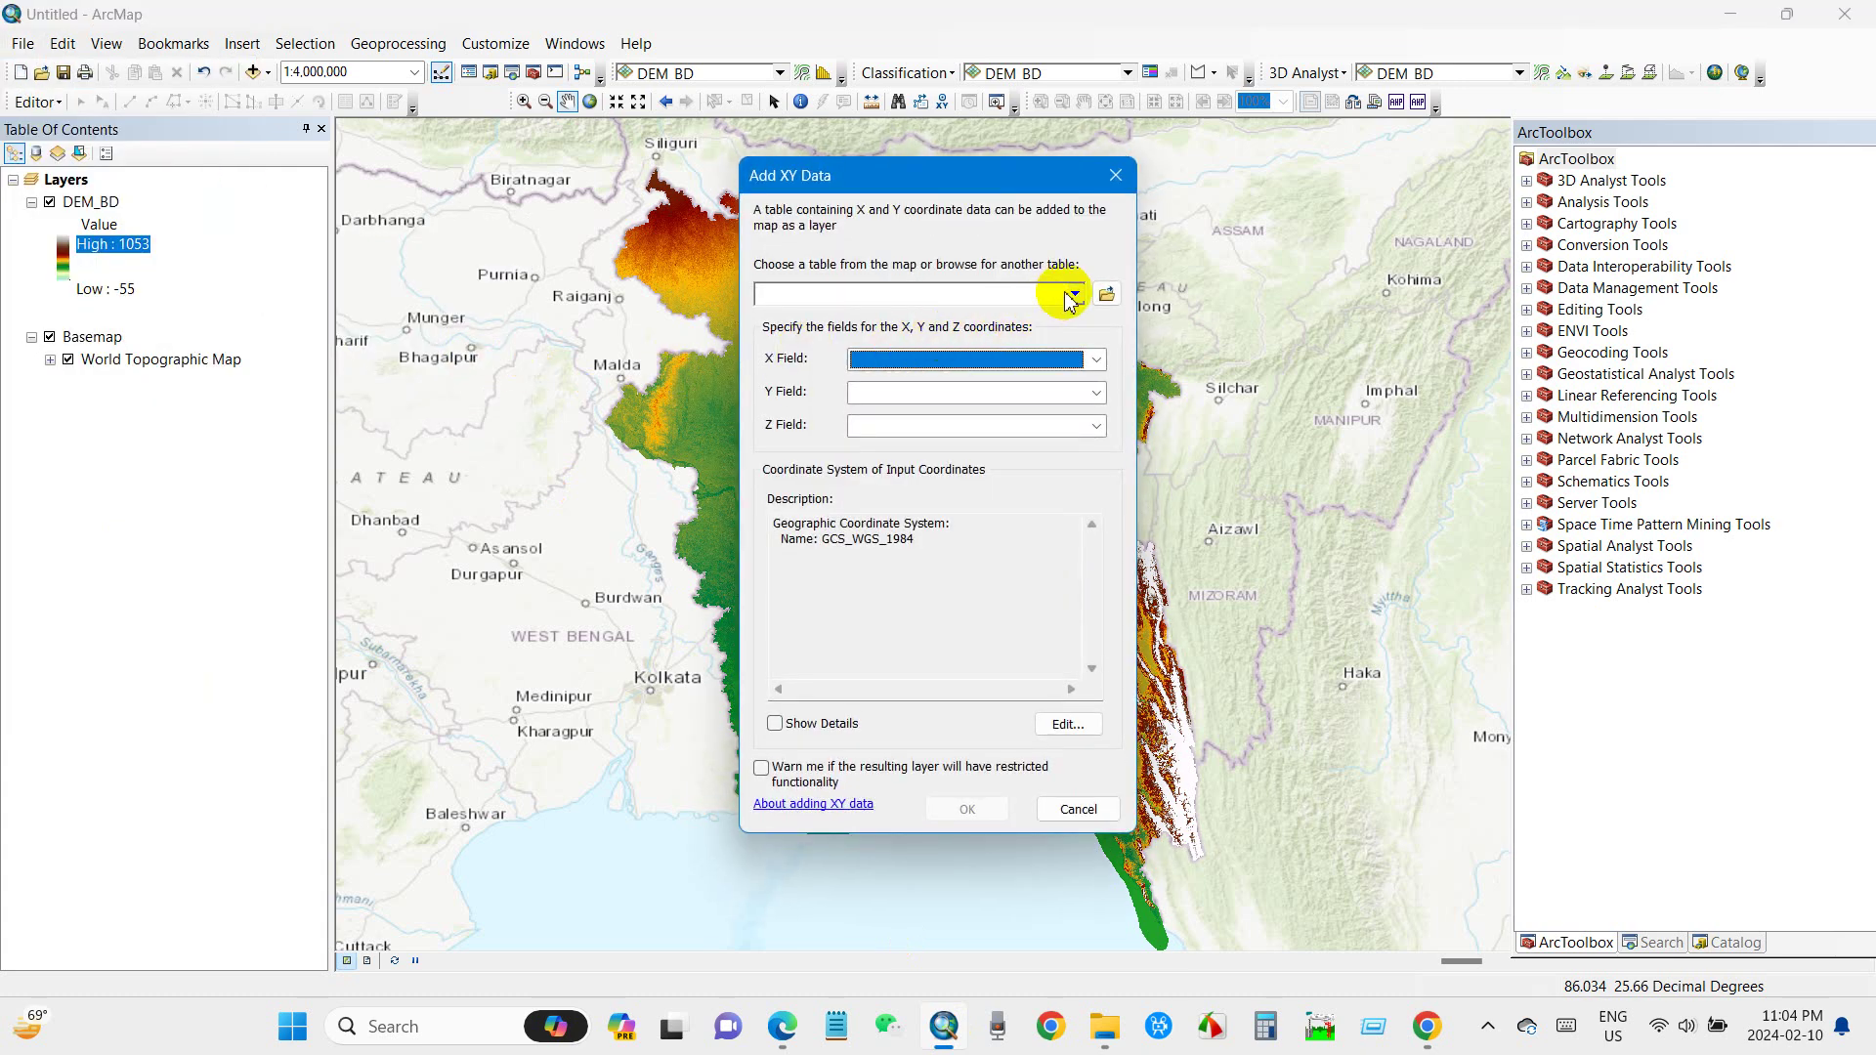
left_click(1103, 296)
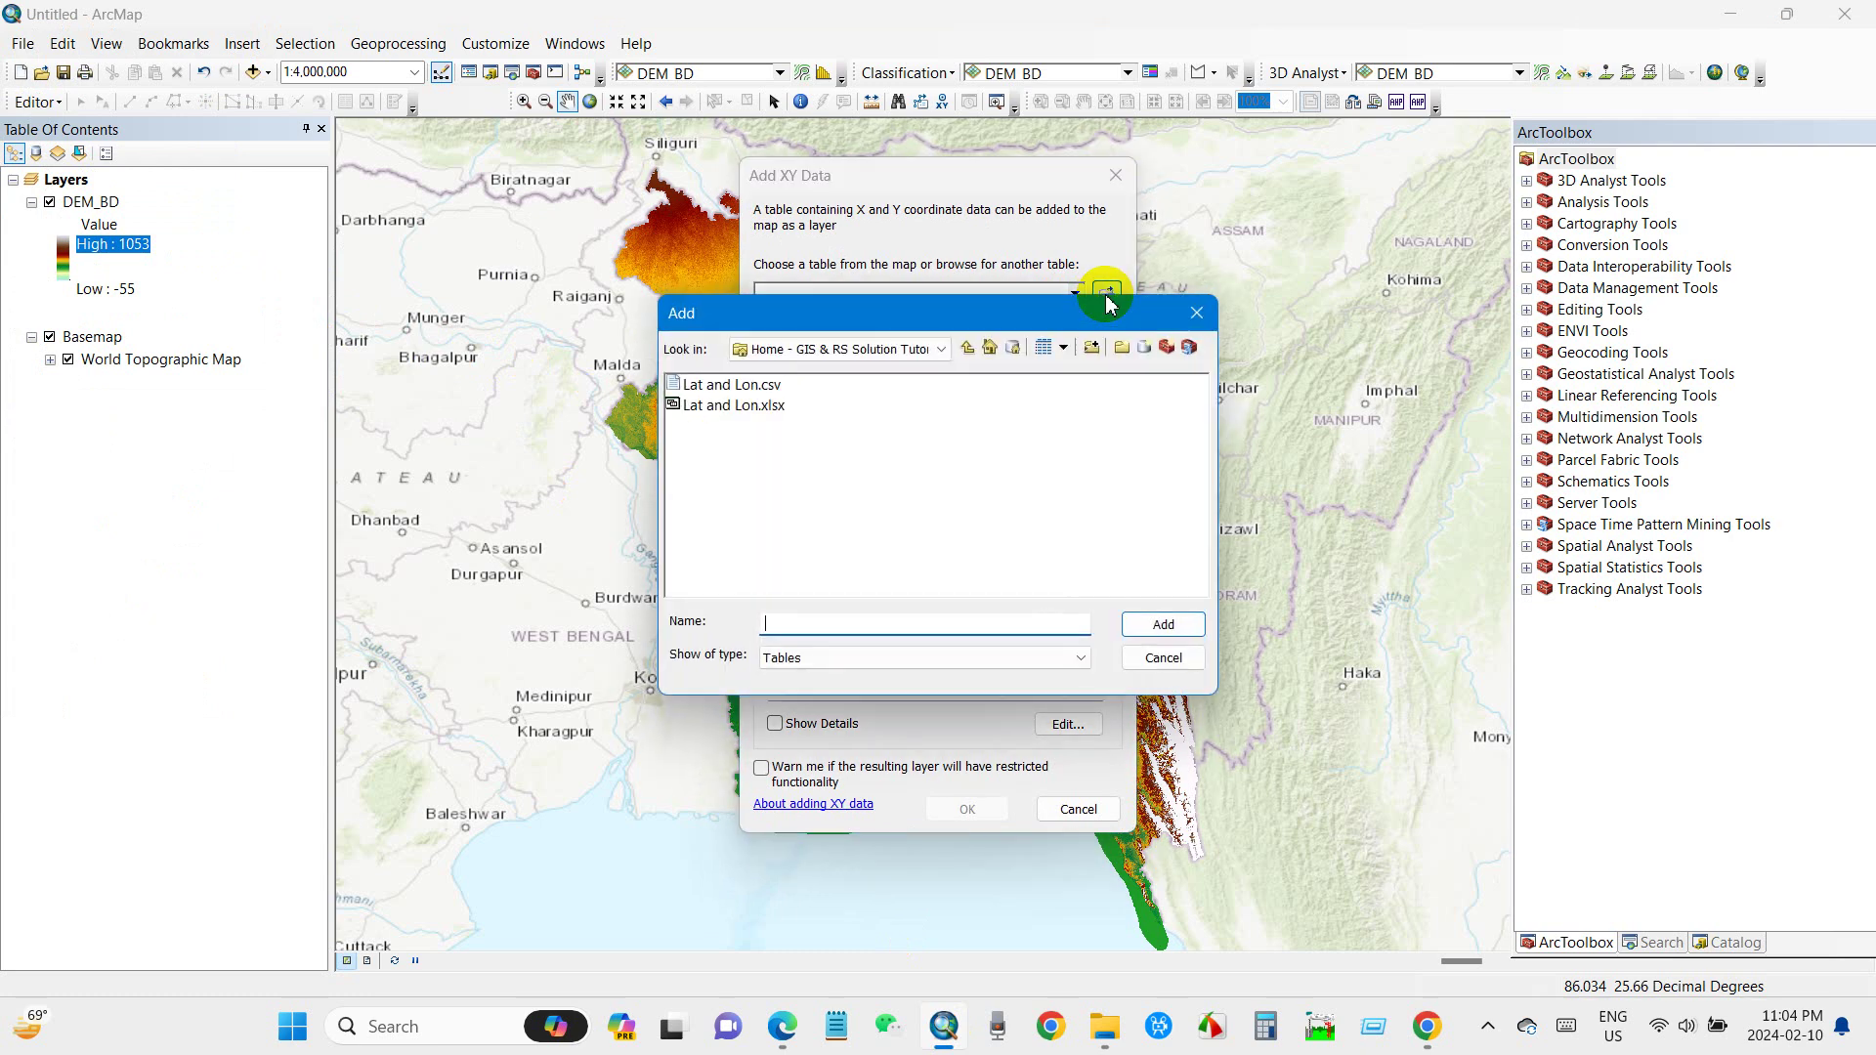
left_click(969, 349)
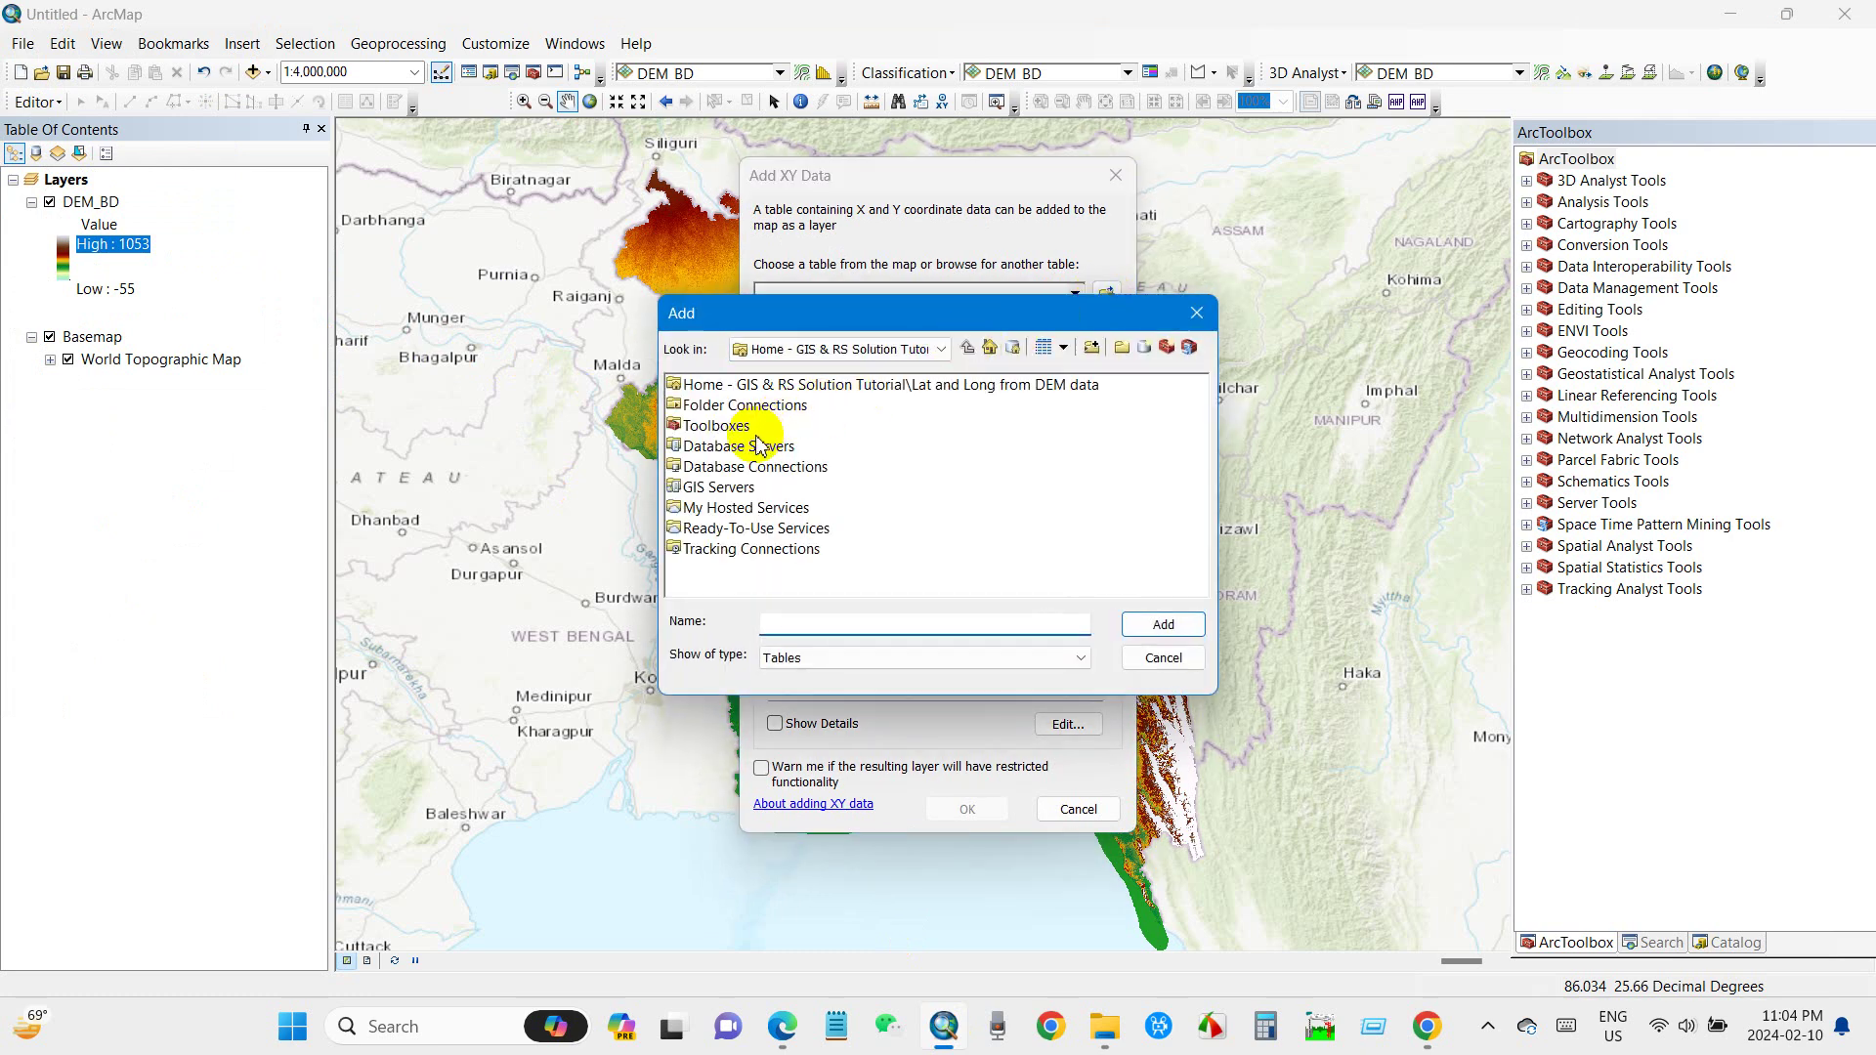
left_click(788, 353)
left_click(790, 356)
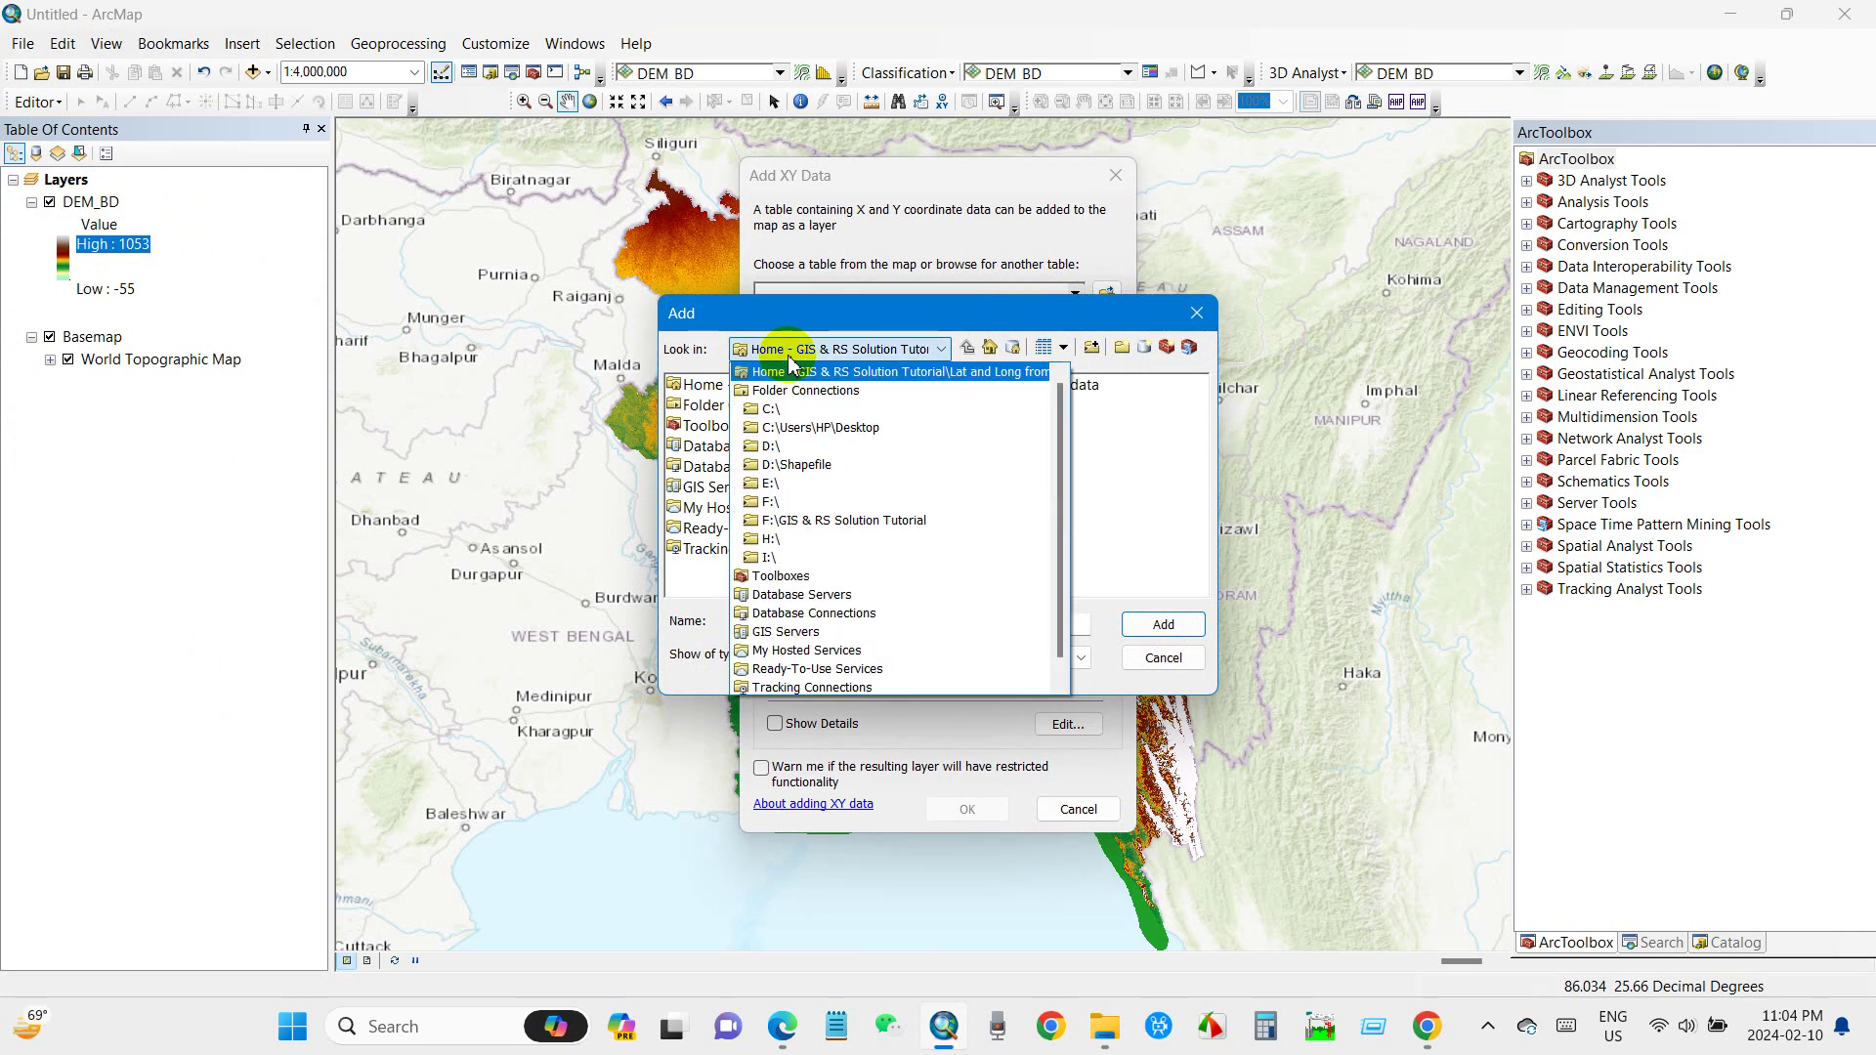
left_click(806, 519)
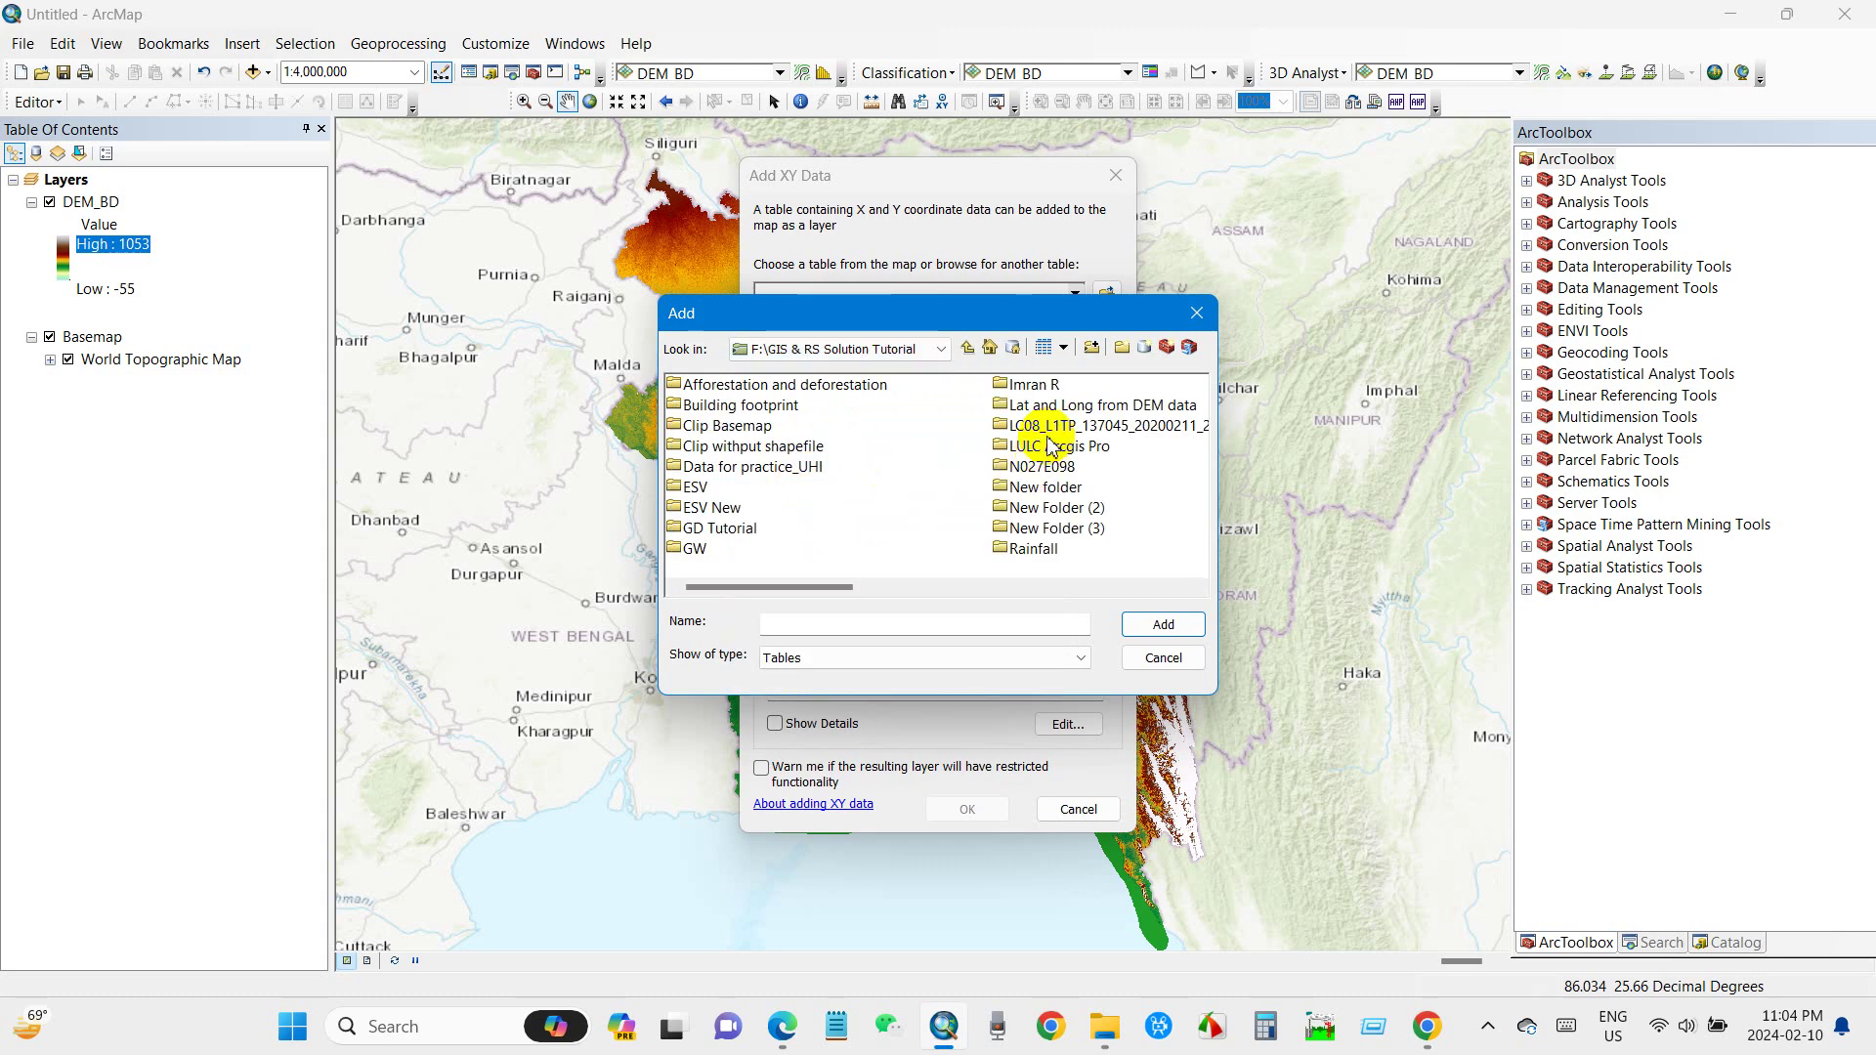
left_click(1034, 406)
double_click(1034, 407)
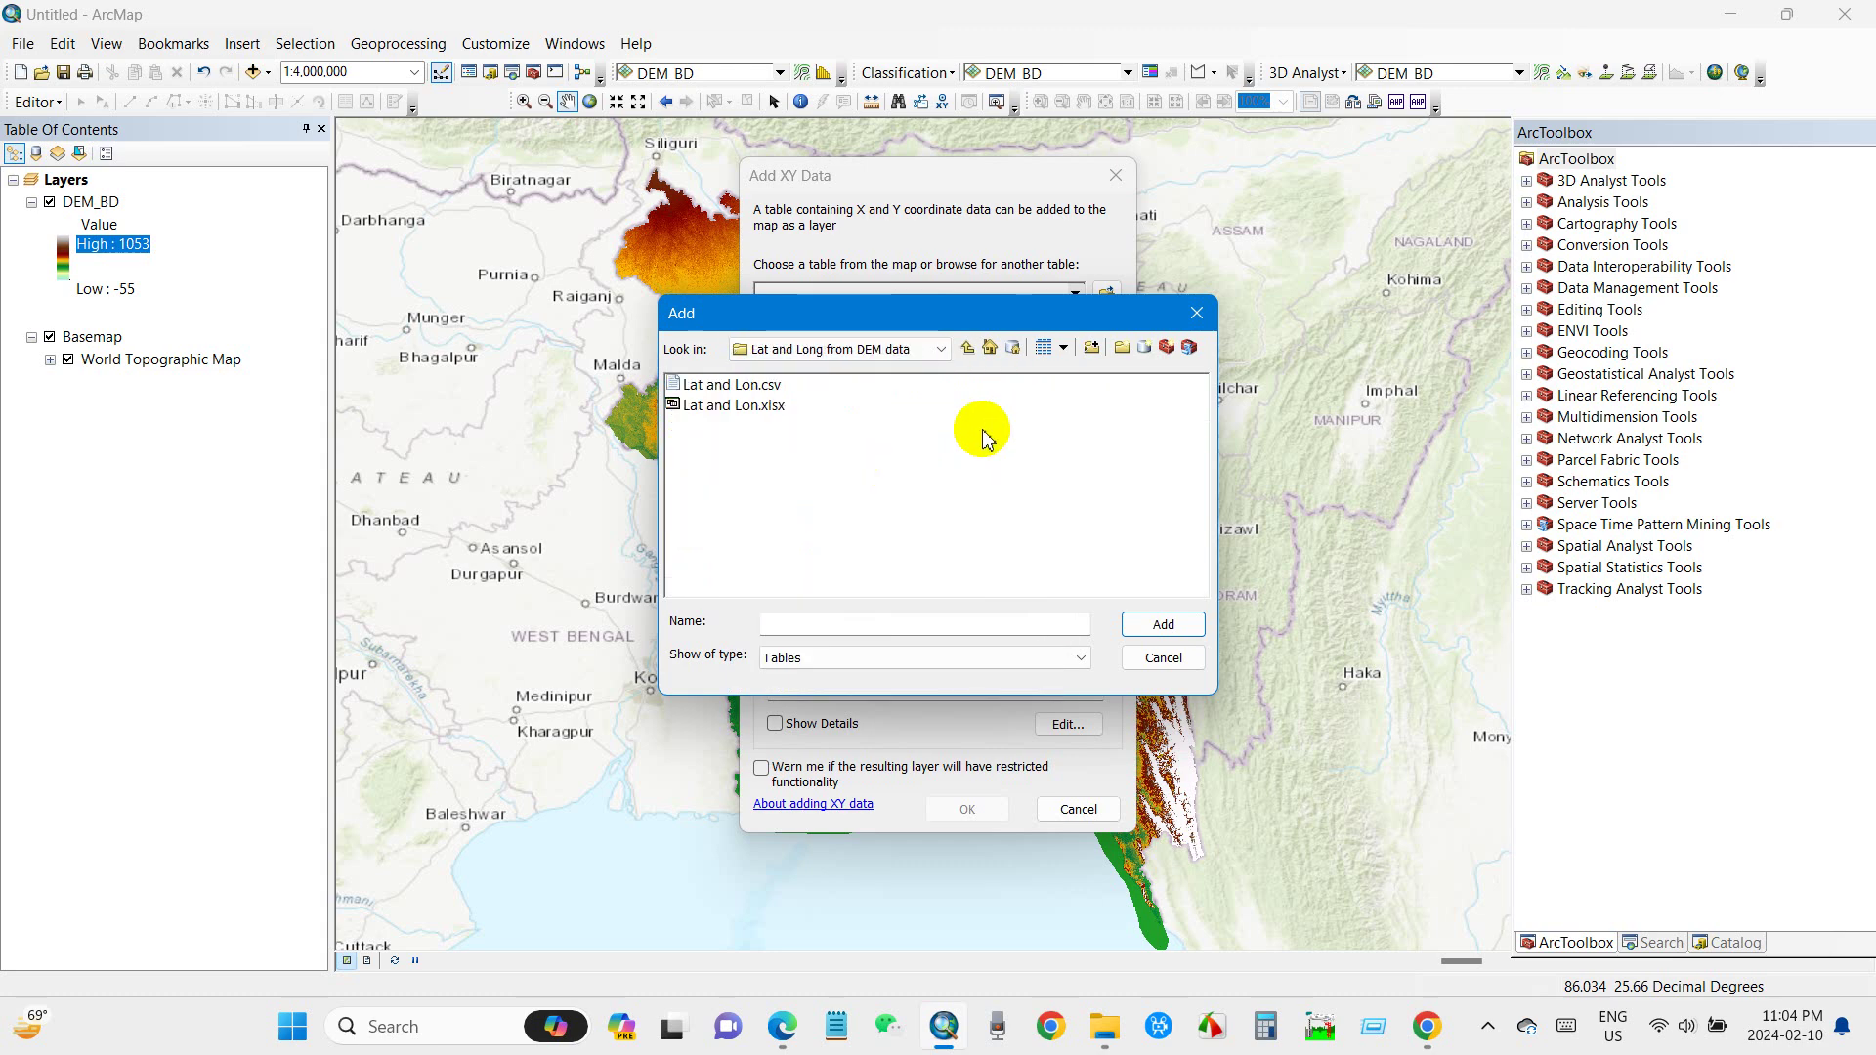
Plot 'Lat and Lon.csv' as an XY events point layer
left_click(743, 387)
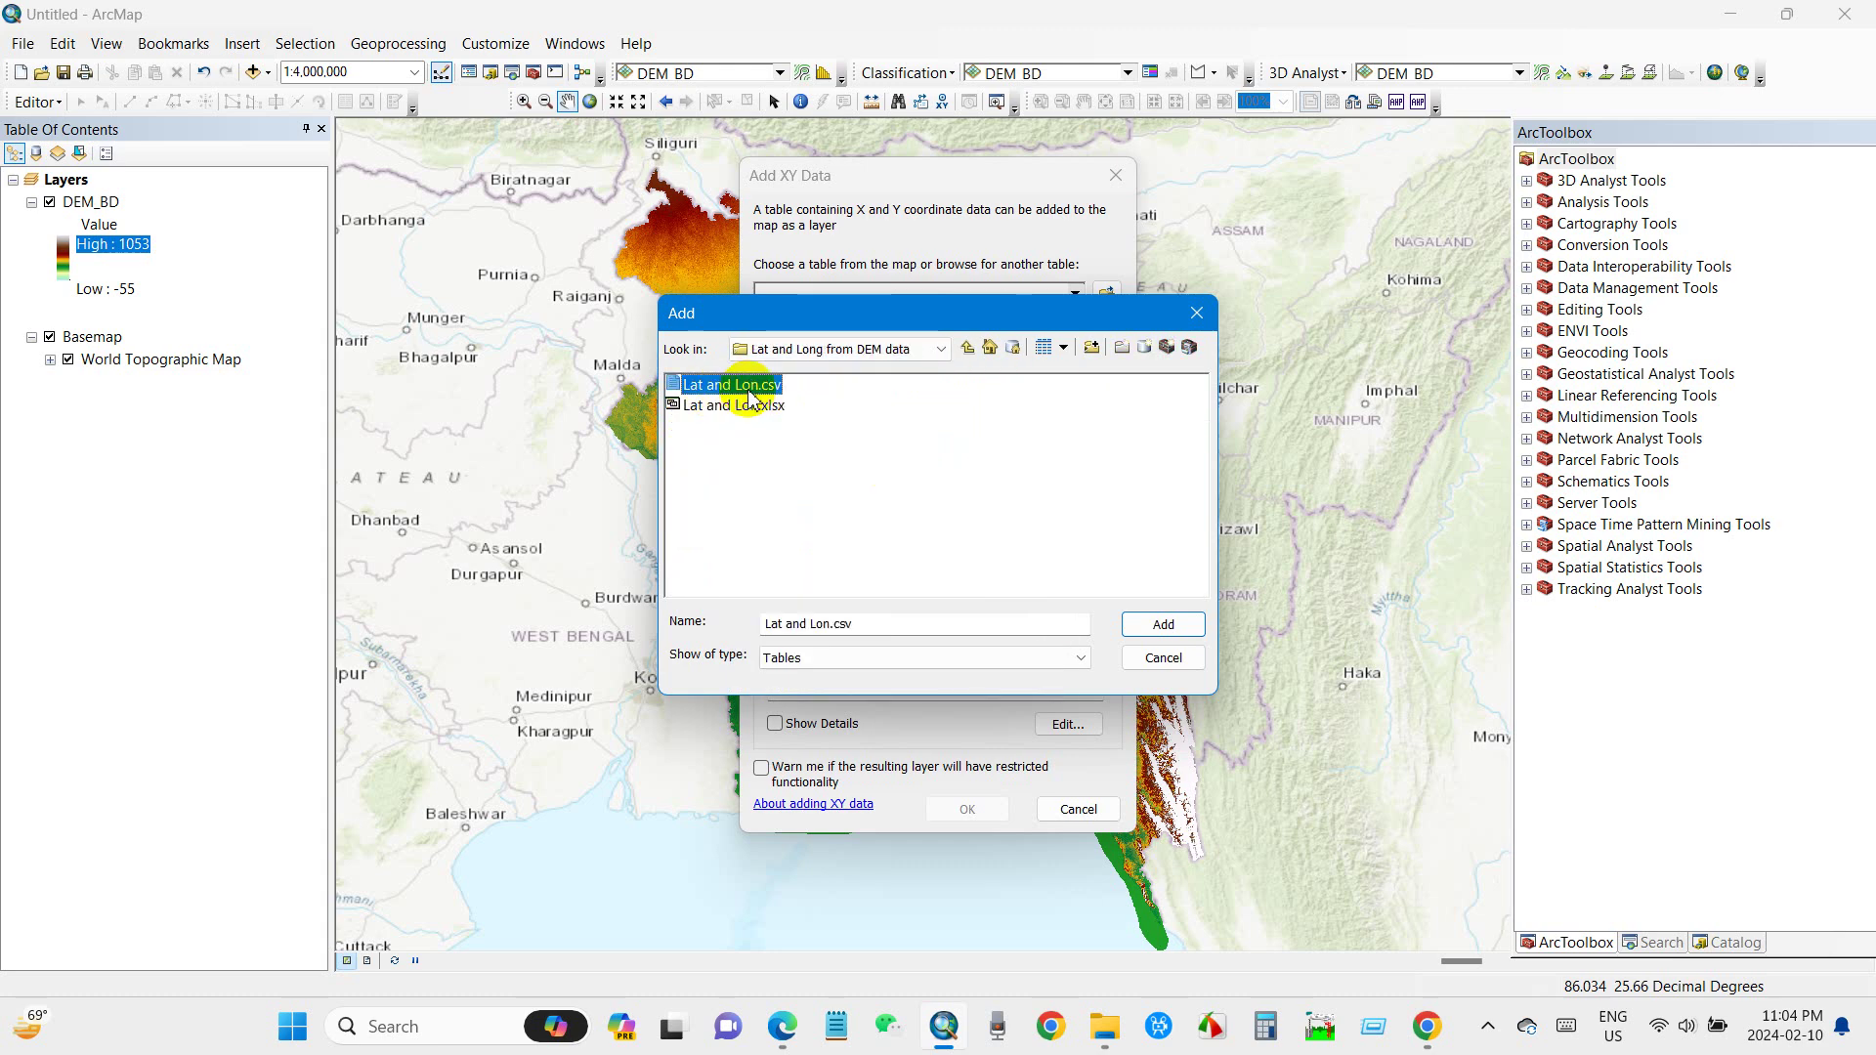
left_click(1163, 626)
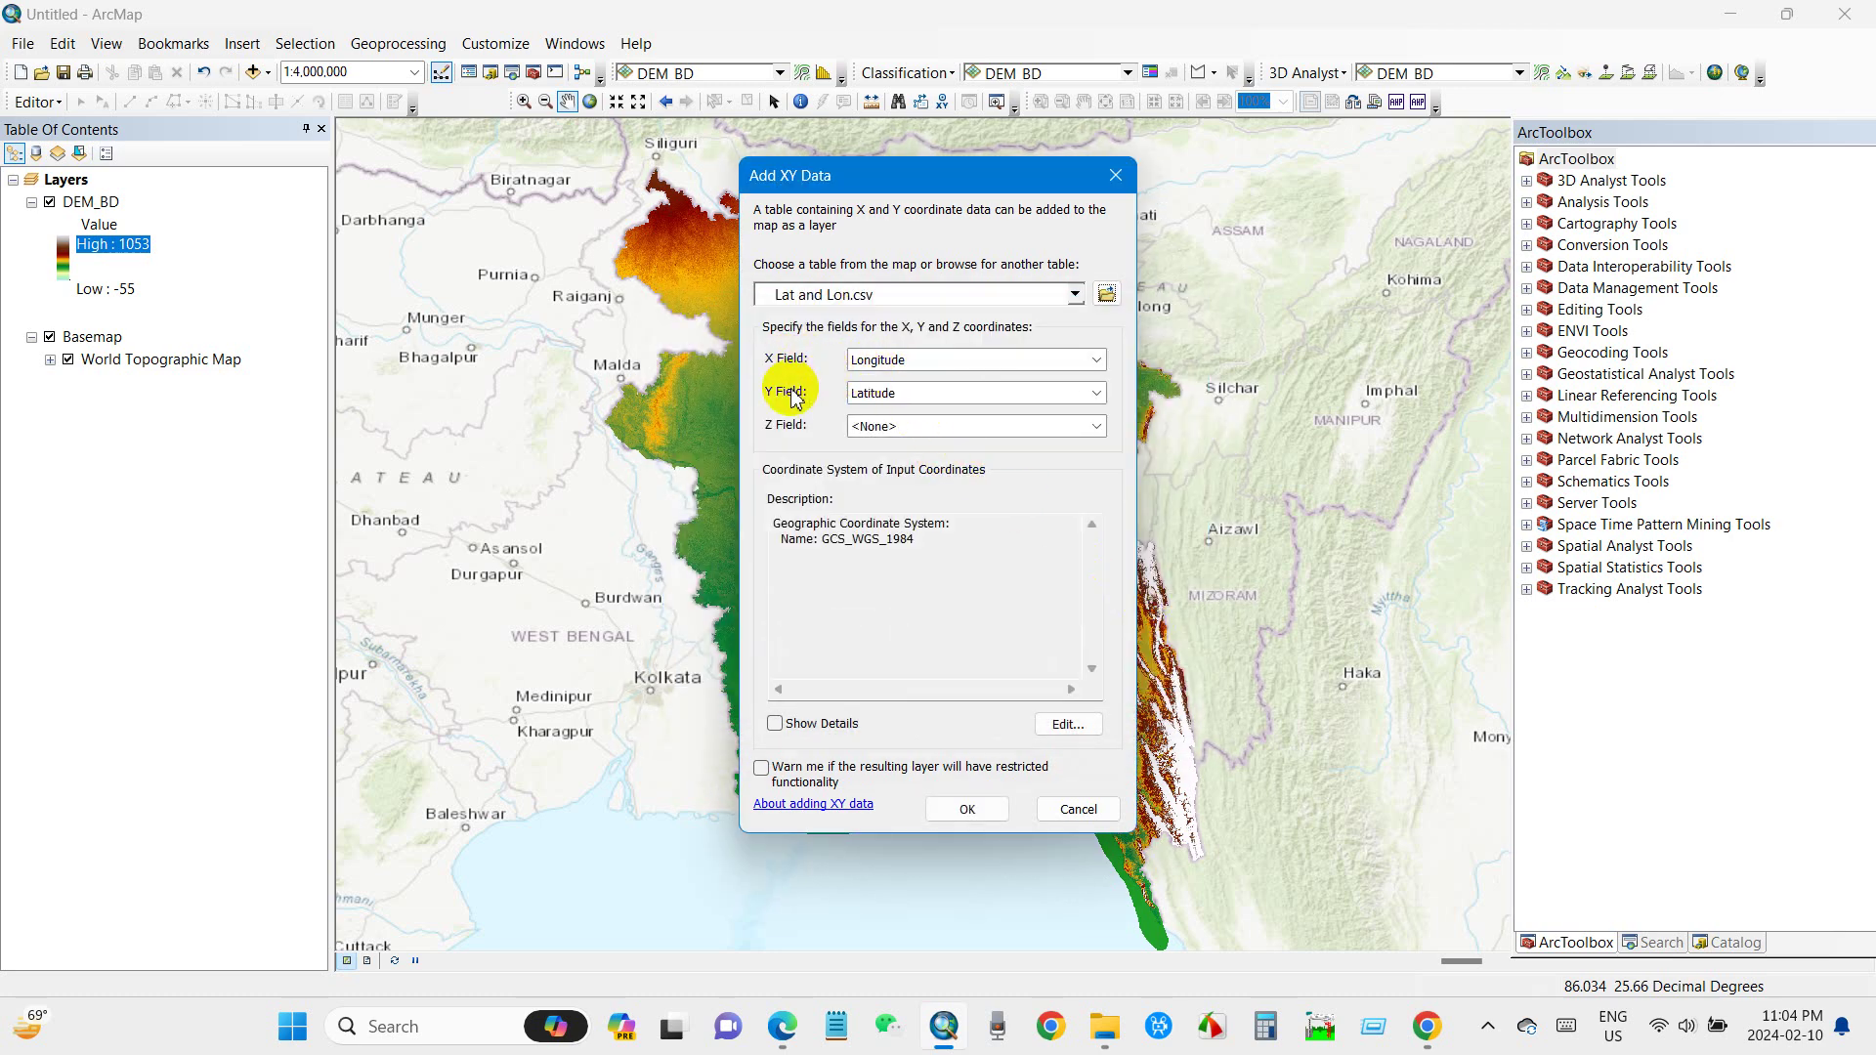
left_click(971, 809)
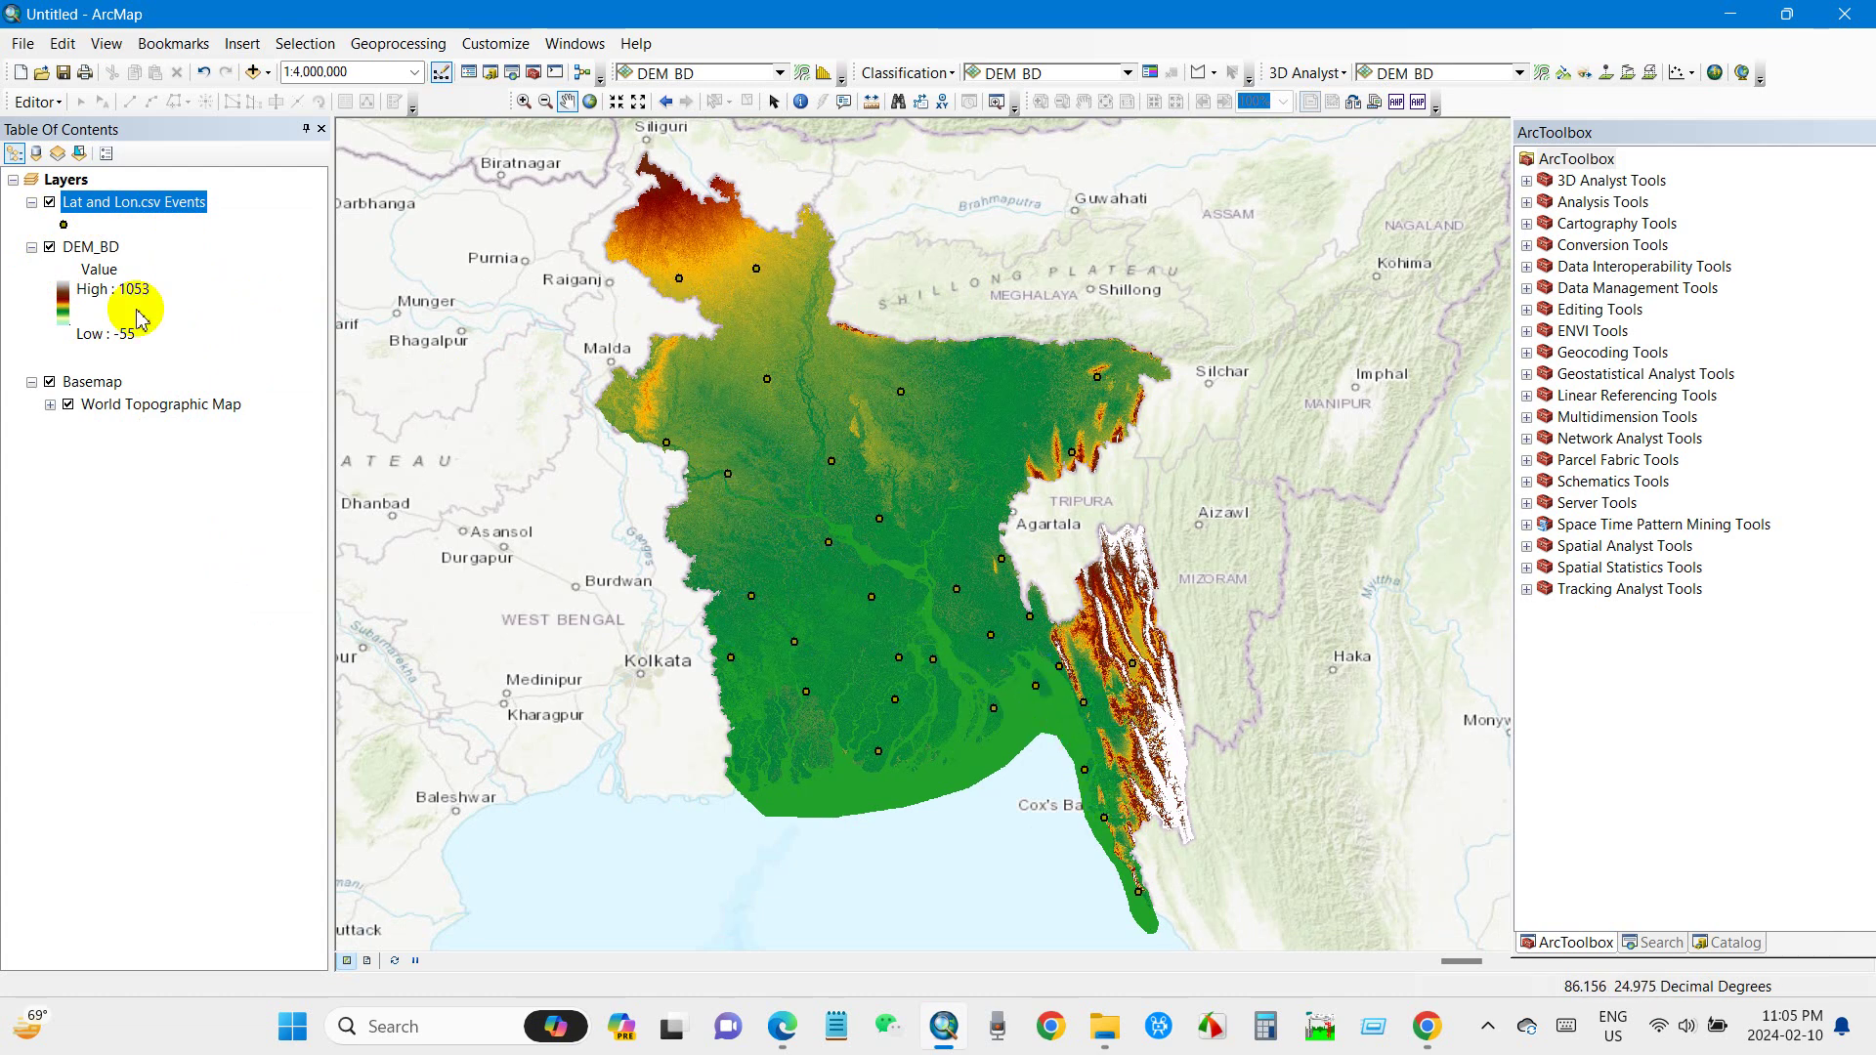
right_click(100, 209)
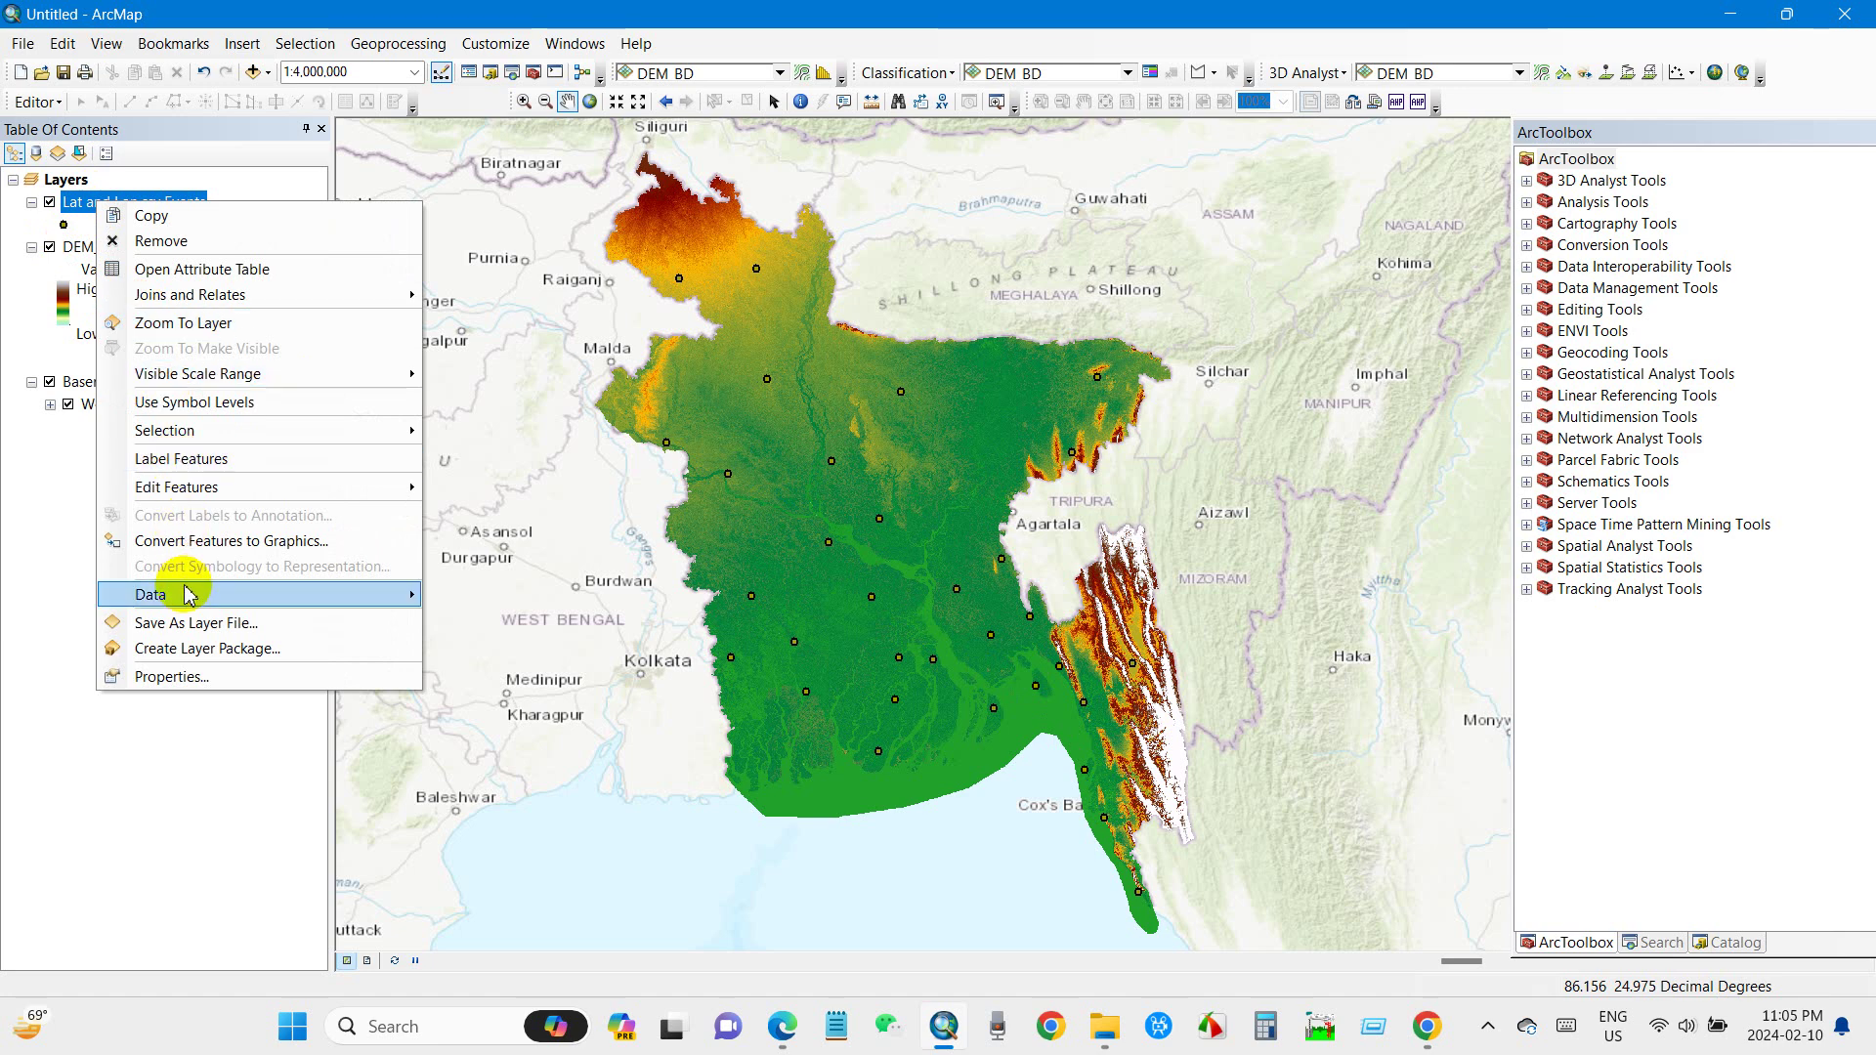
Export all events-layer points to Lat_Lon.shp and add it to the map
mouse_move(152, 594)
left_click(502, 624)
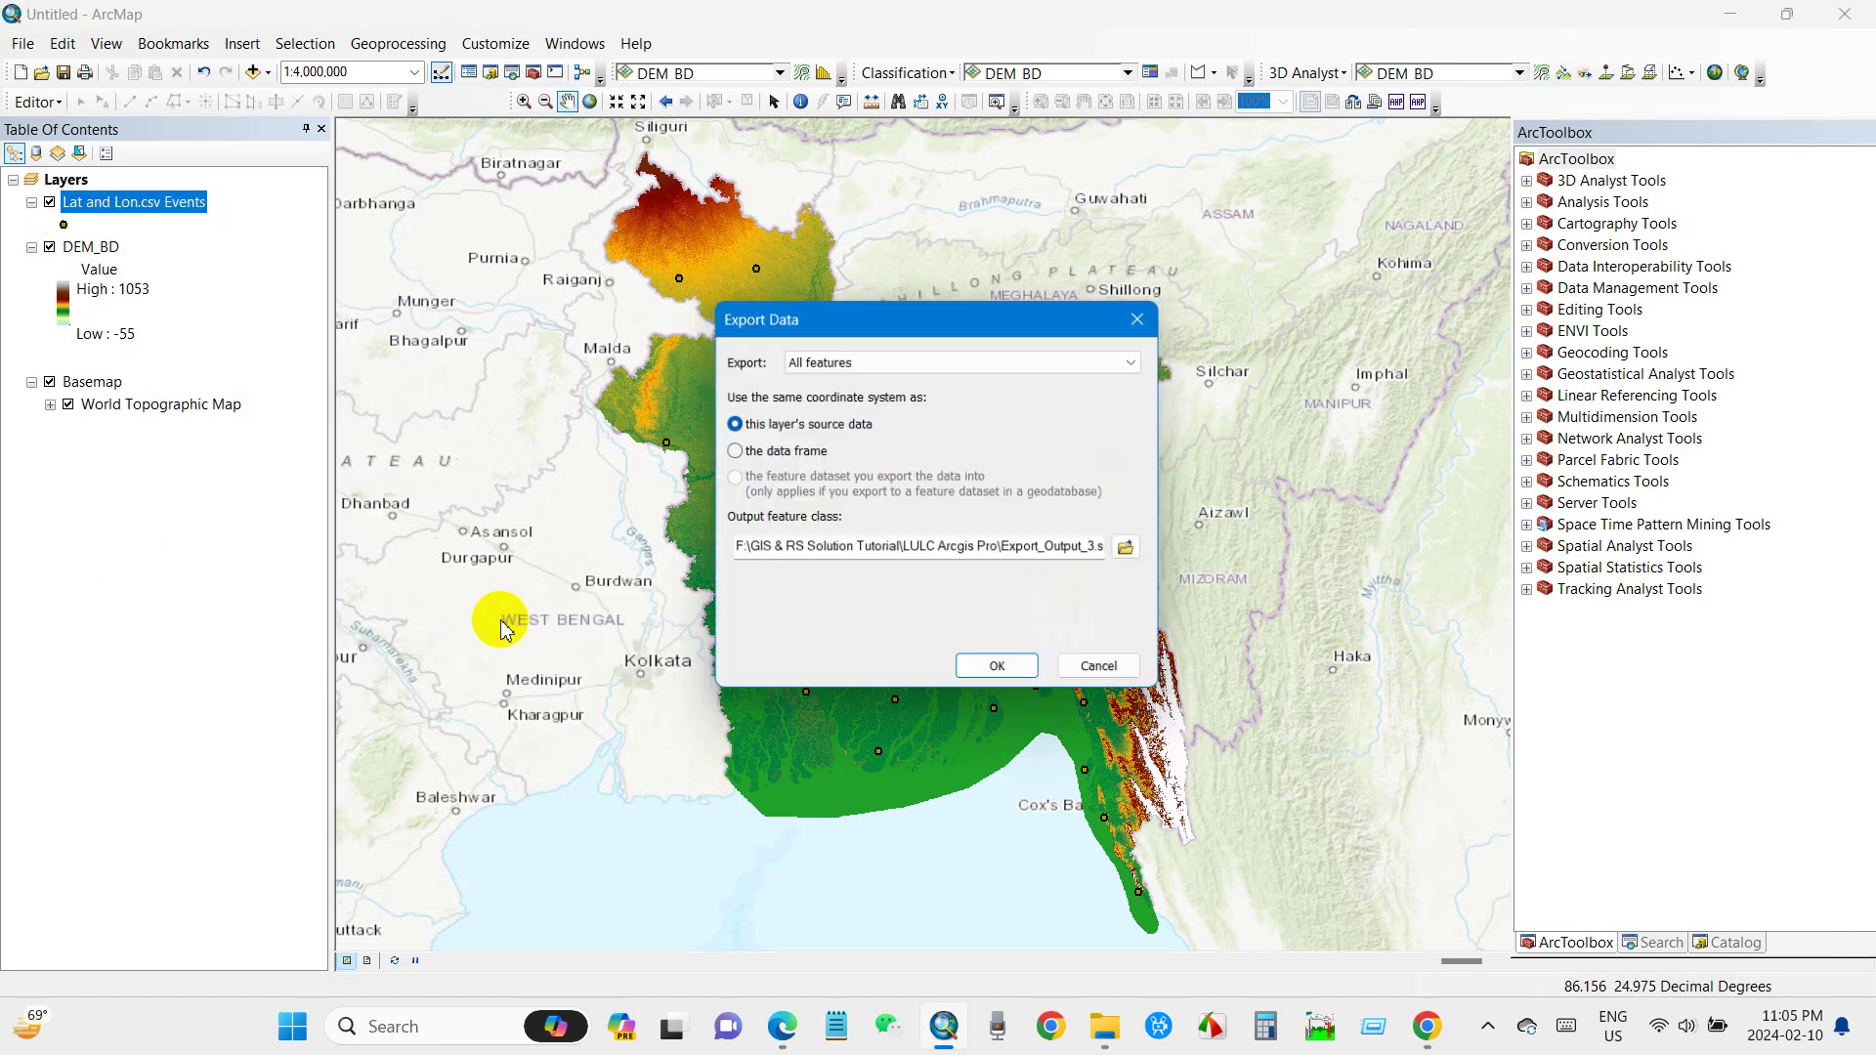
left_click(1129, 548)
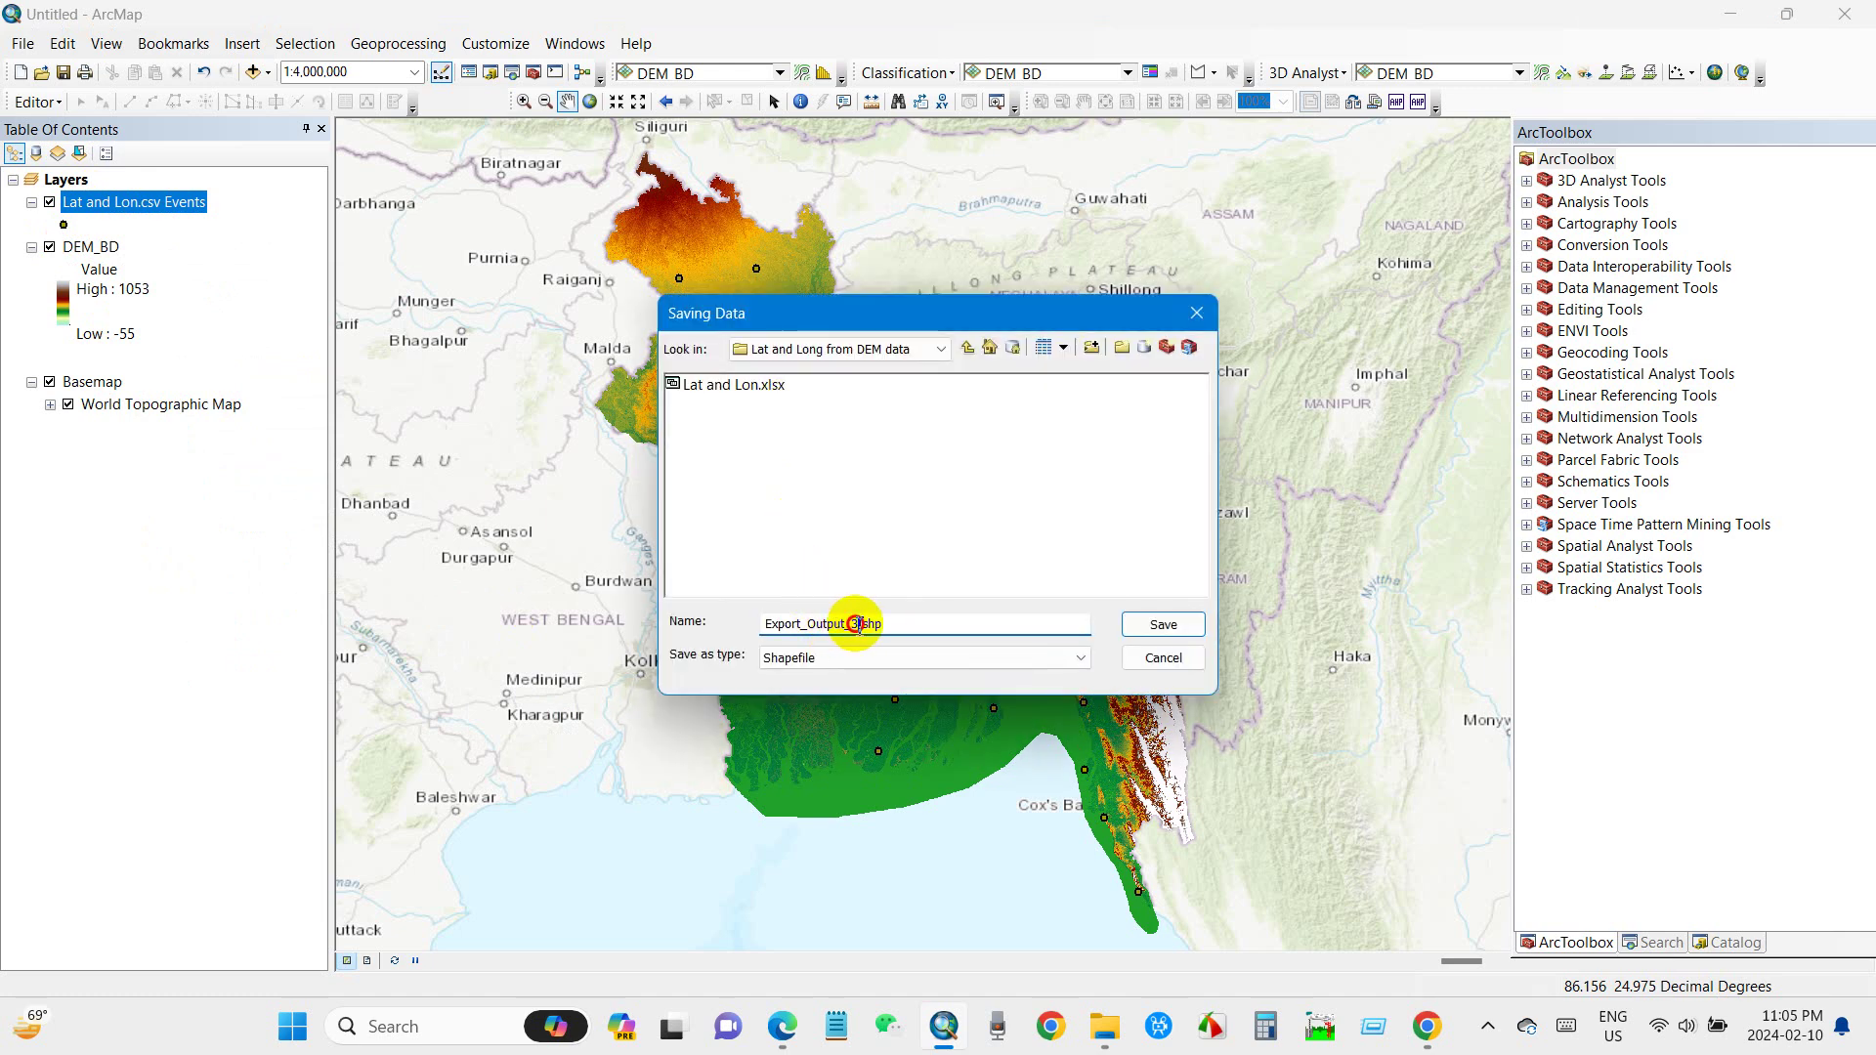
left_click_drag(854, 623, 620, 625)
type("Lat_Lon")
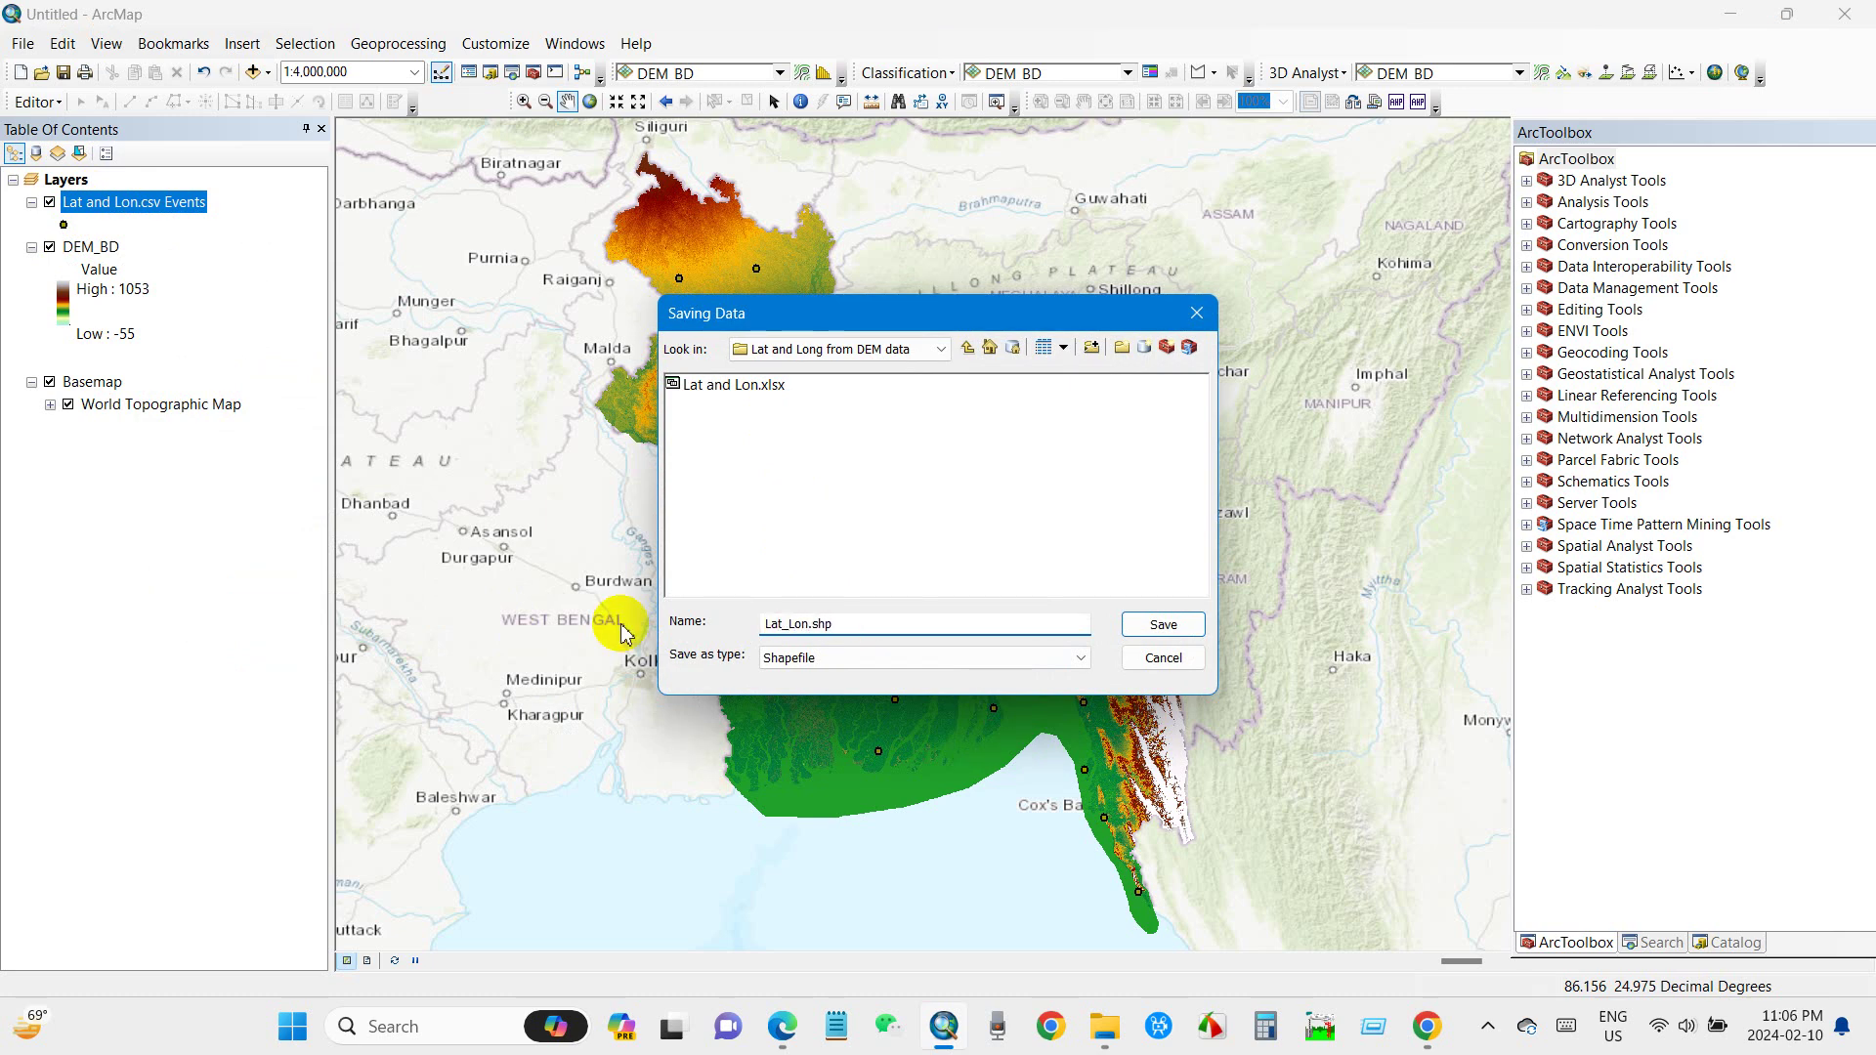
left_click(1138, 628)
left_click(992, 670)
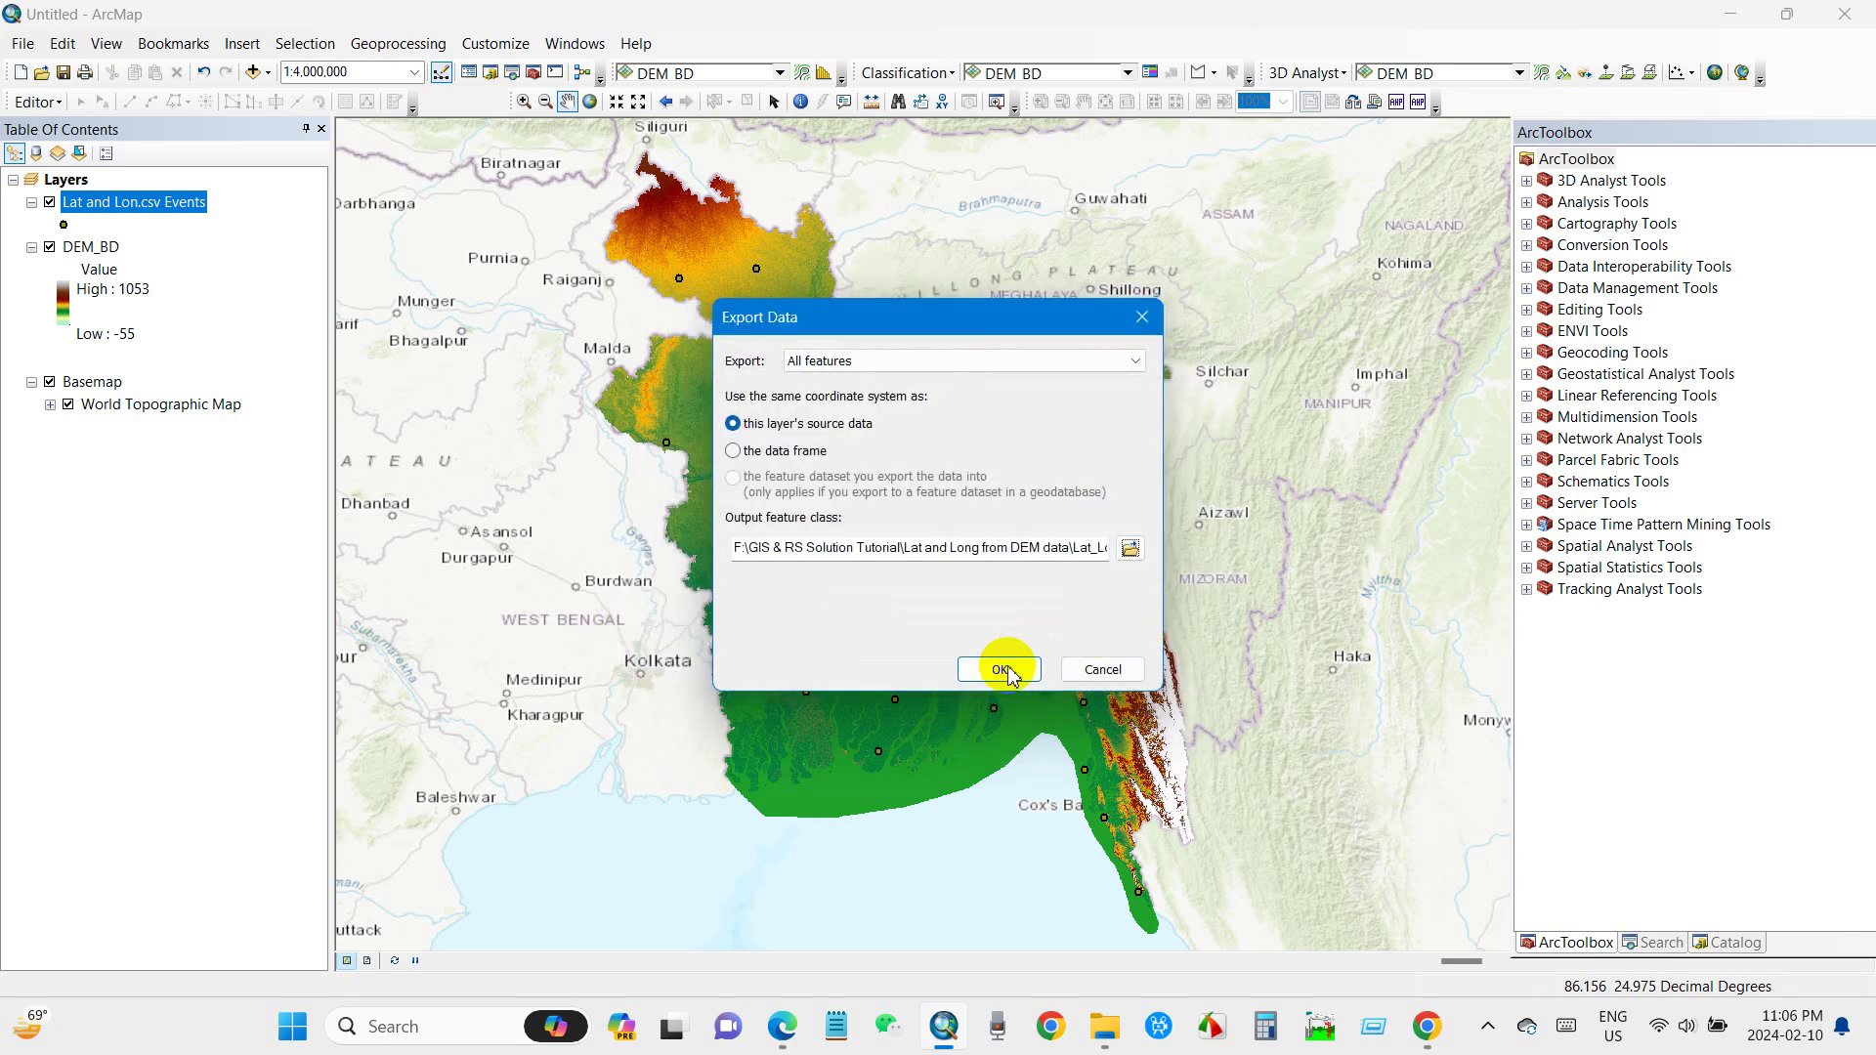
left_click(990, 596)
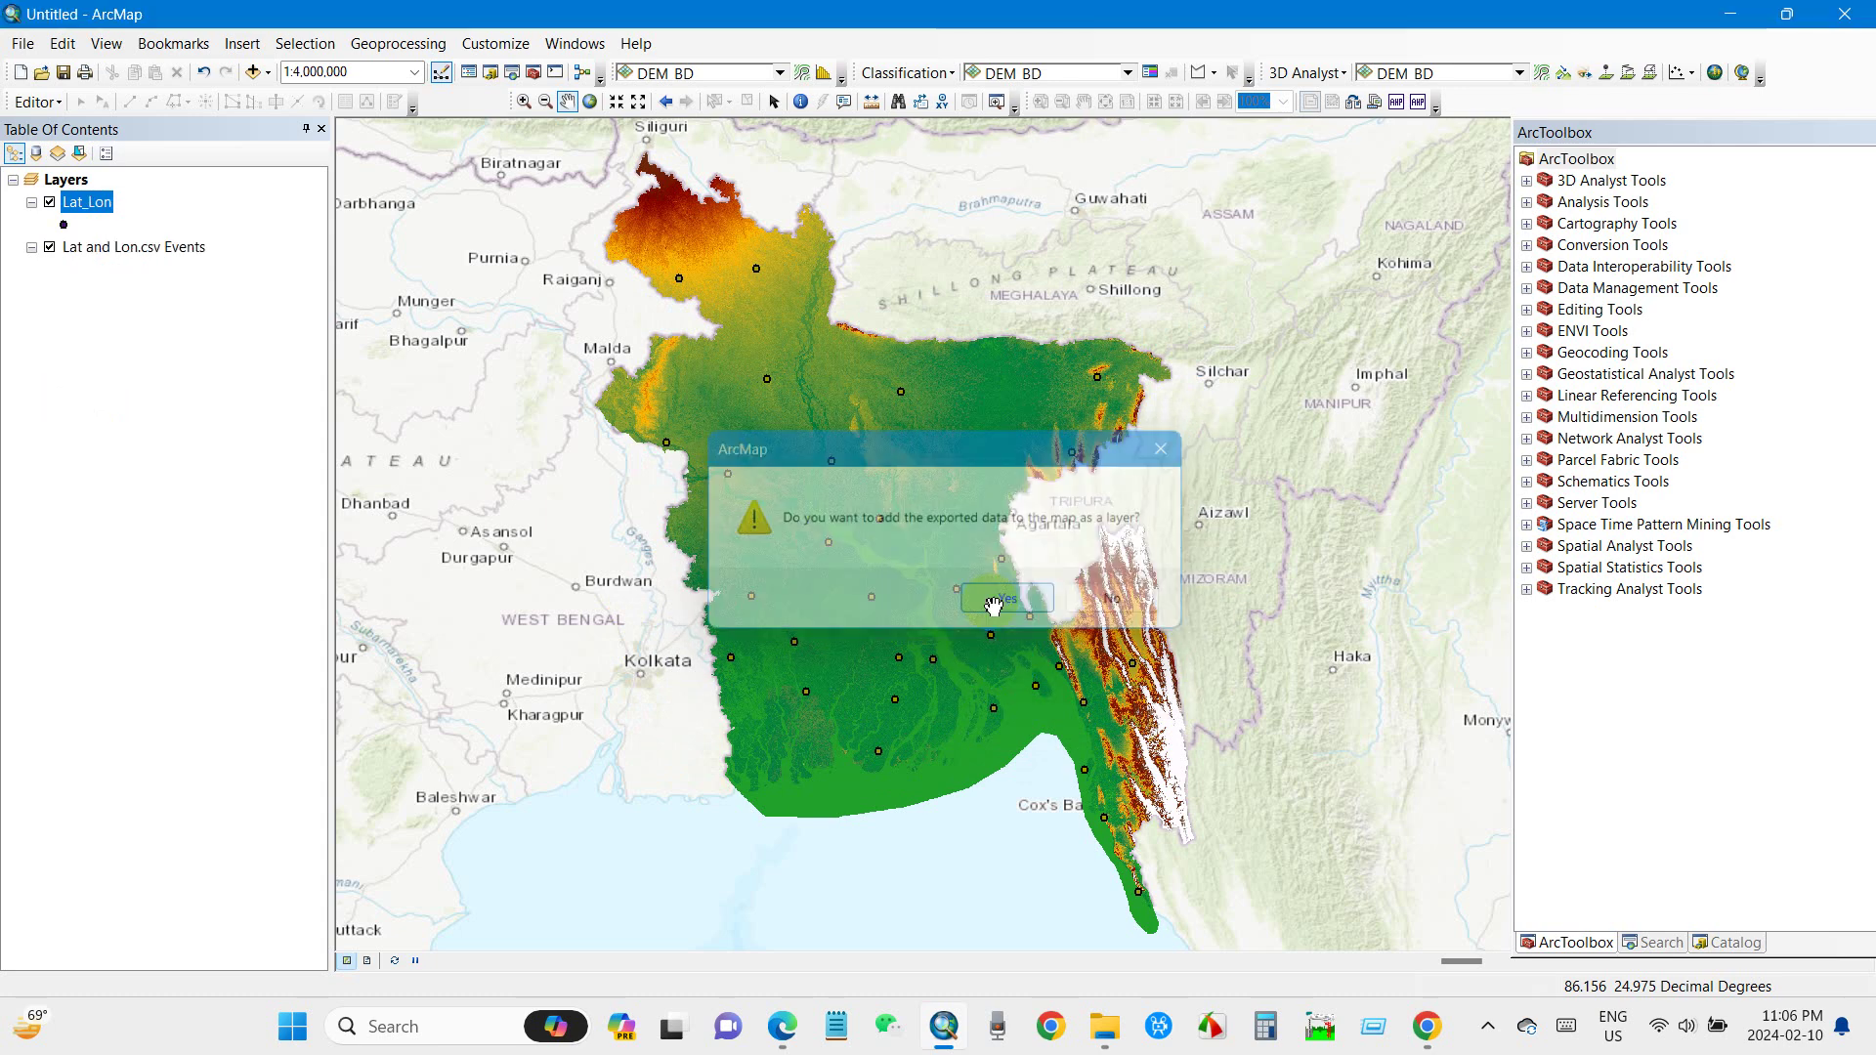
Hide the events layer and symbolise Lat_Lon as large red circles
left_click(49, 248)
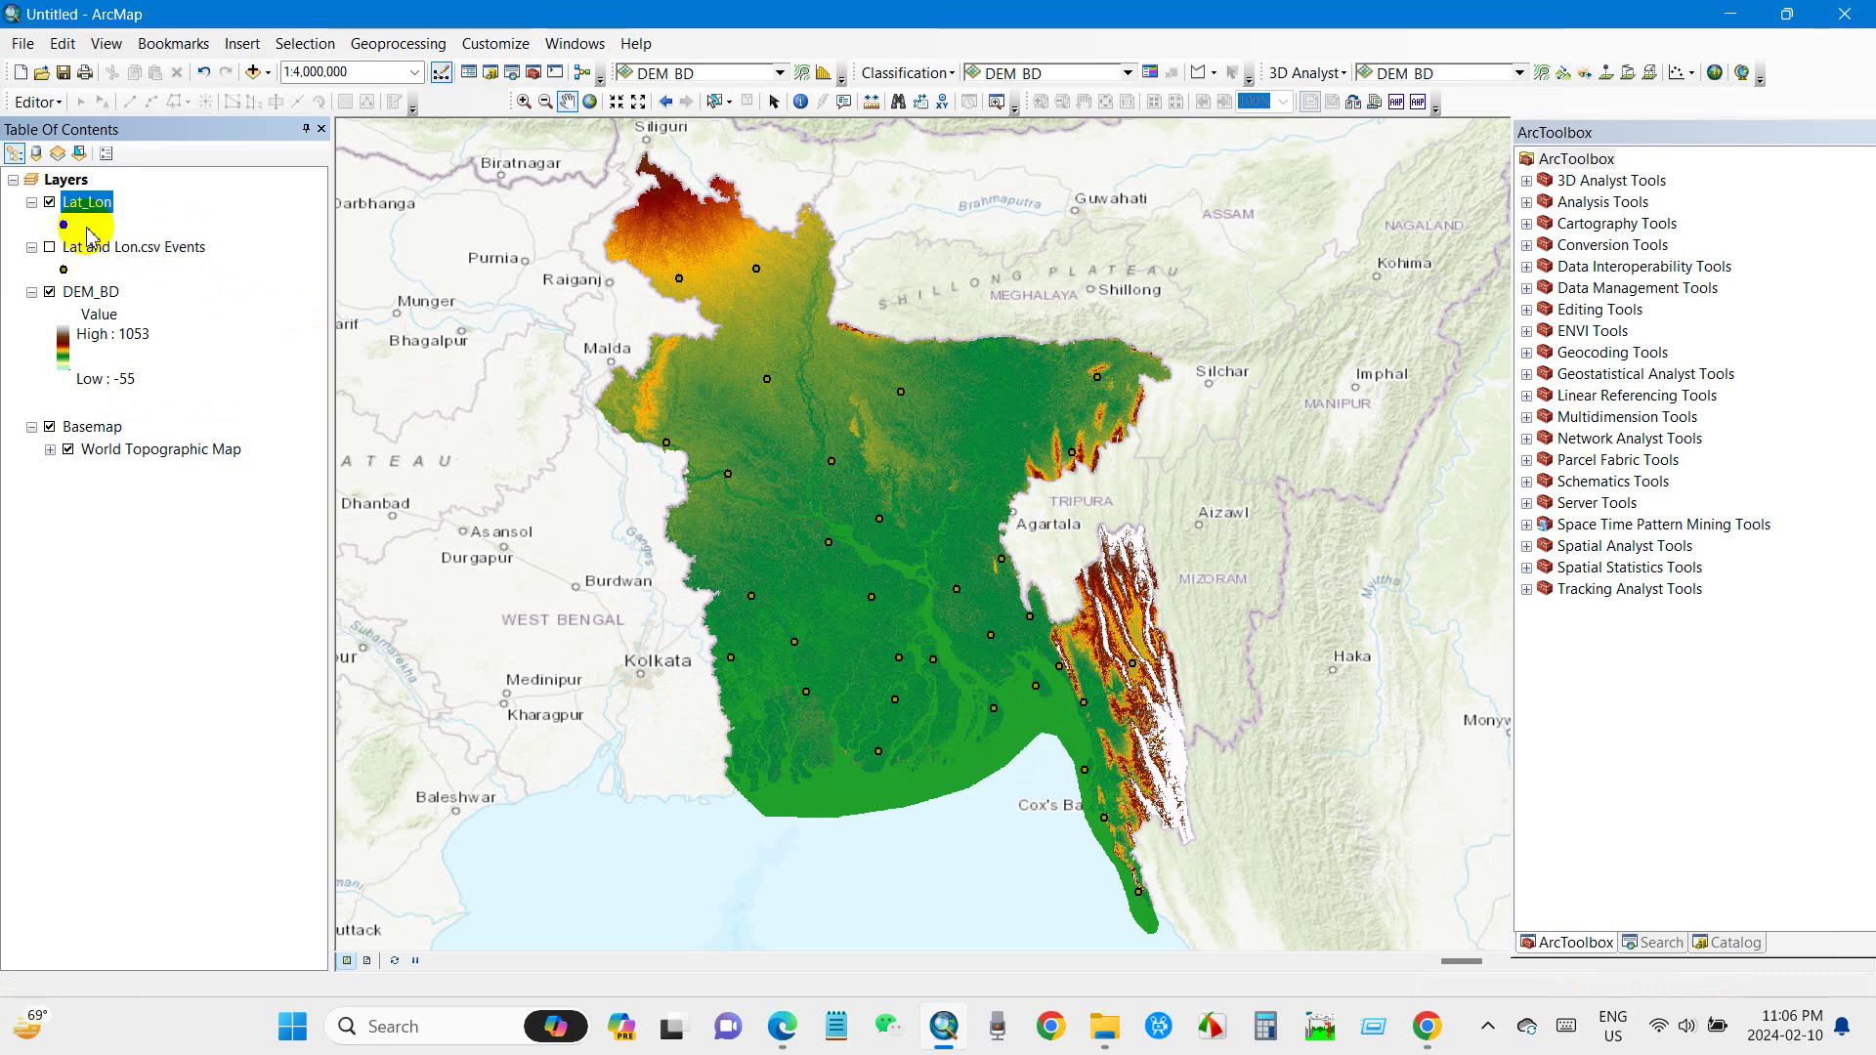
left_click(56, 229)
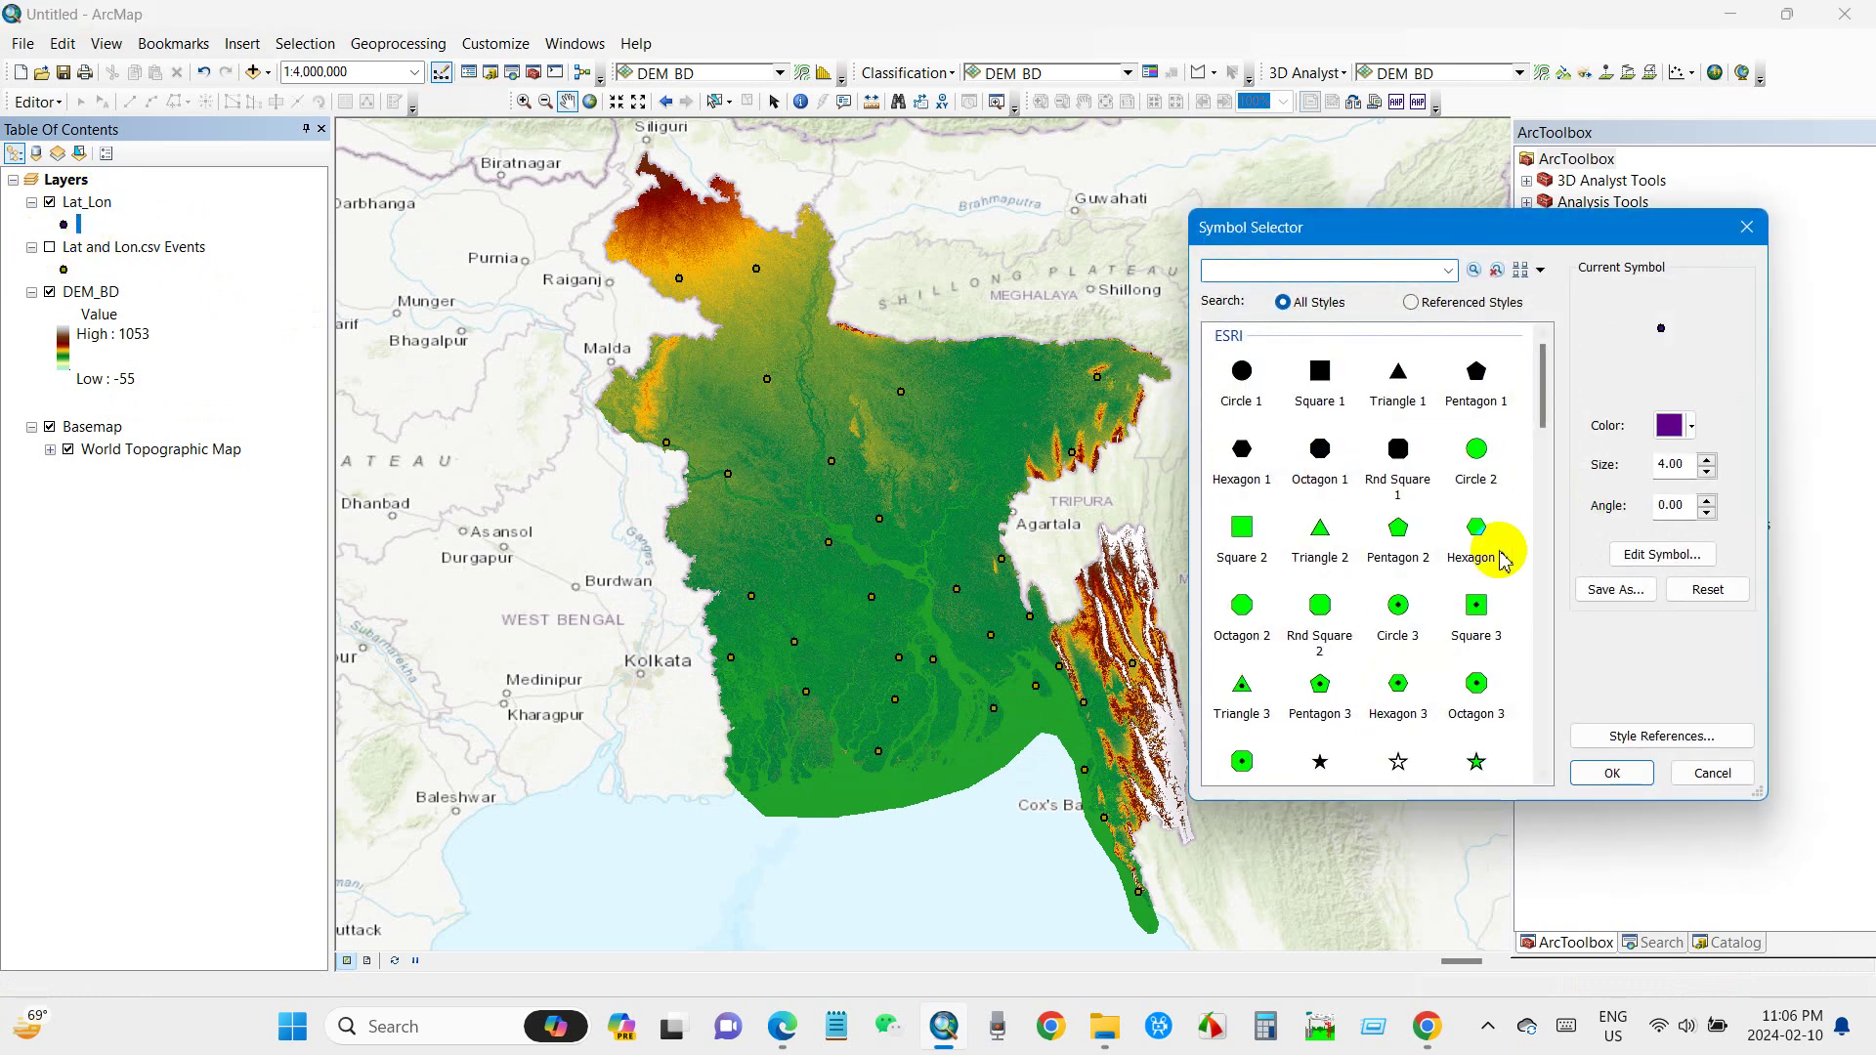
left_click(1691, 427)
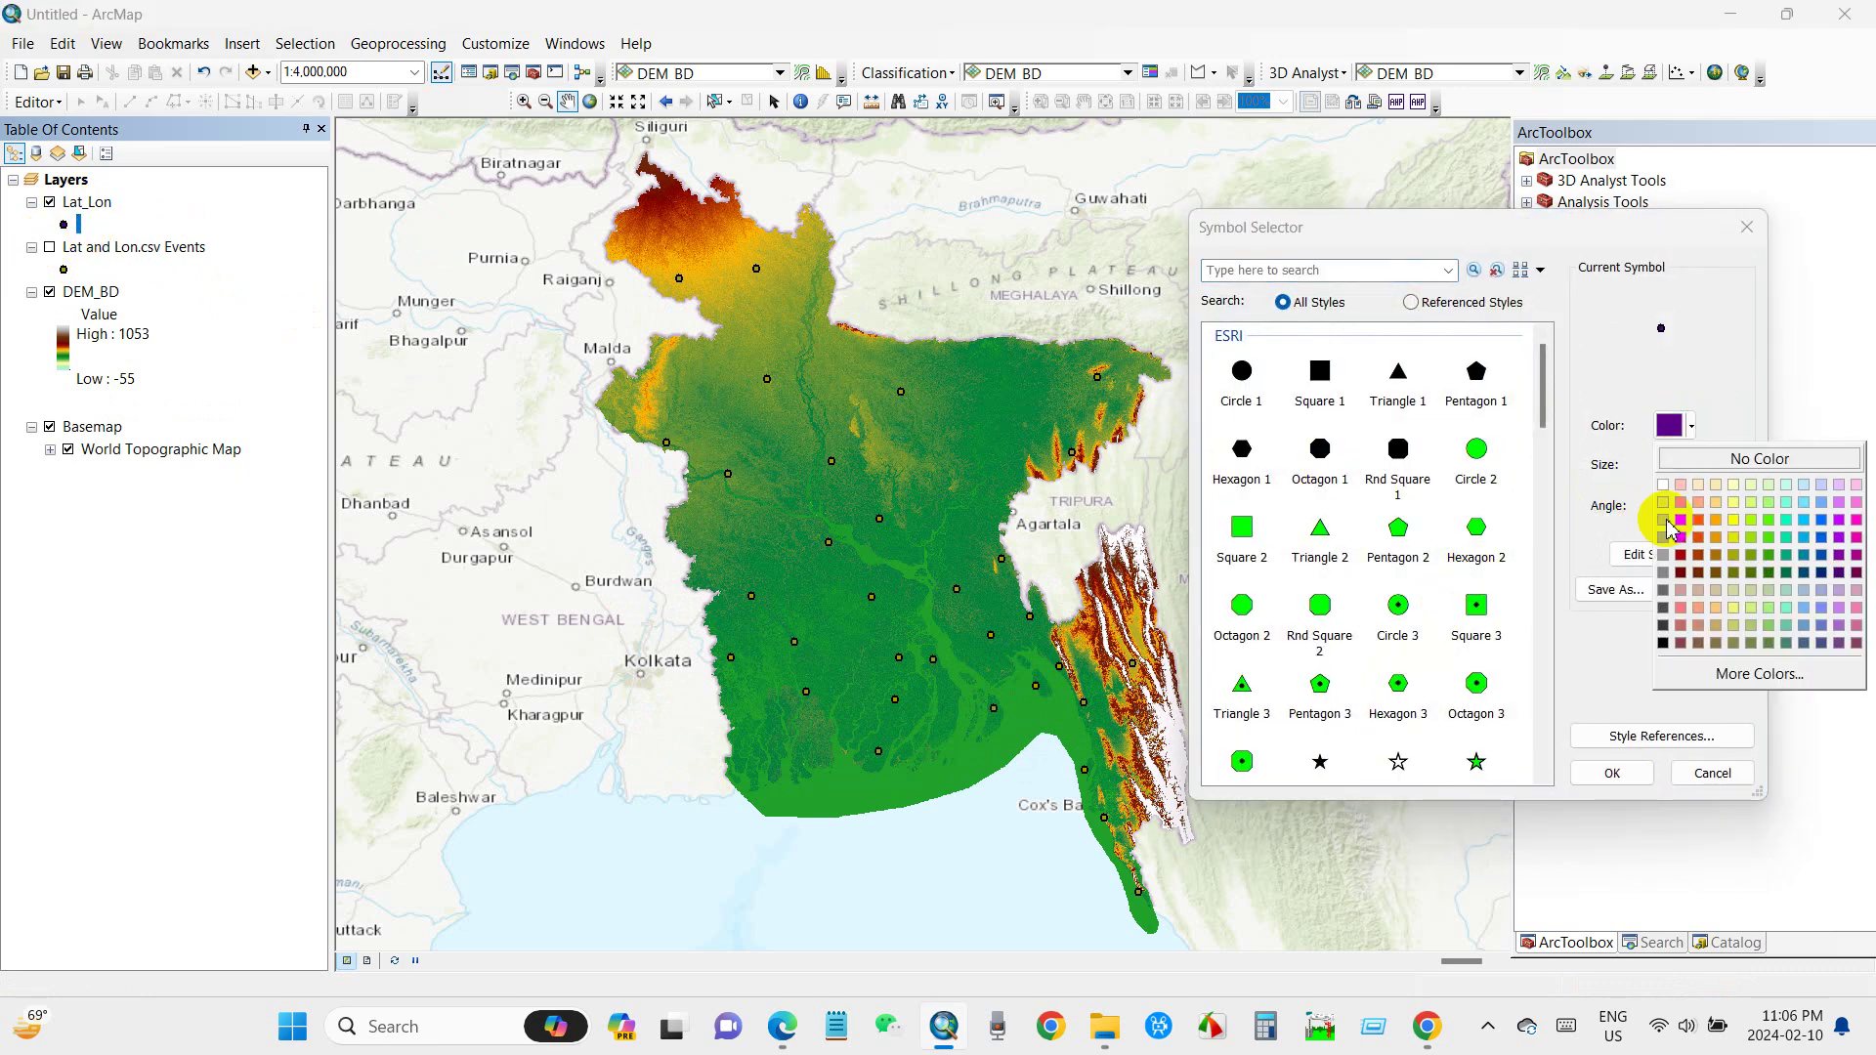
left_click(1679, 544)
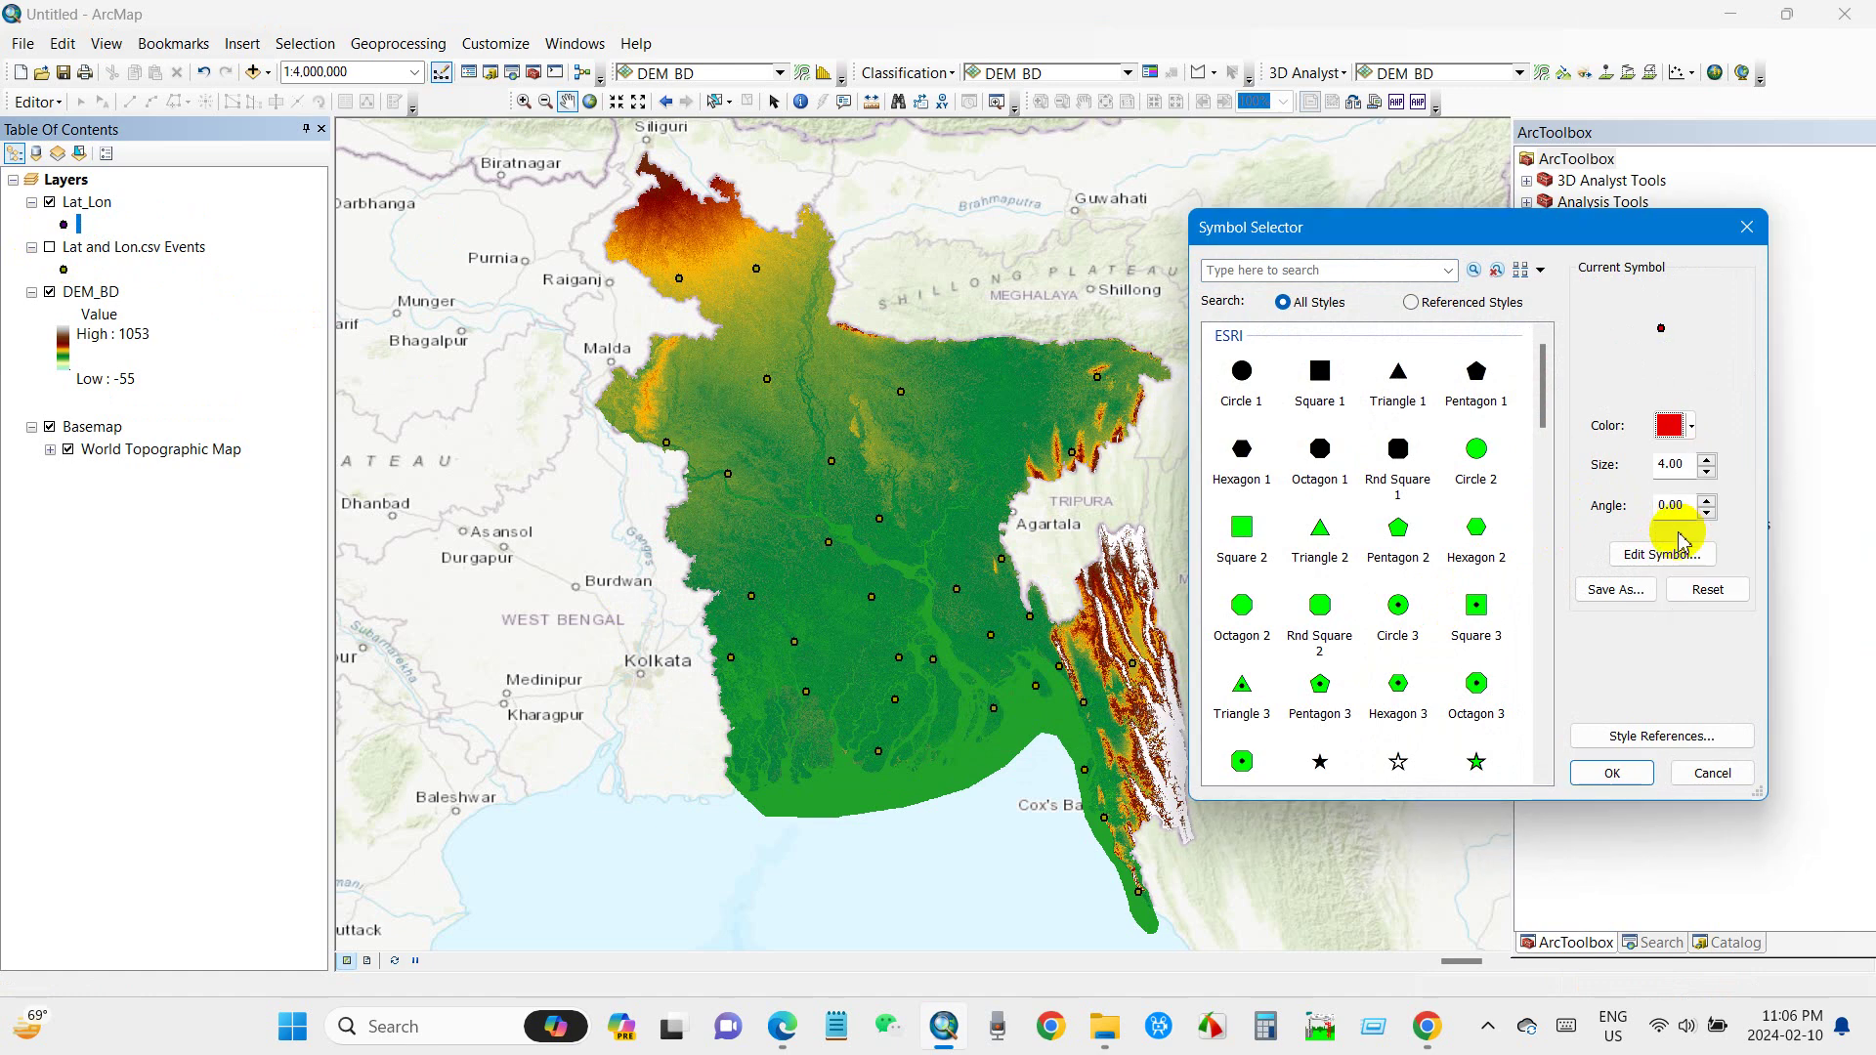
left_click(1398, 610)
left_click(1694, 435)
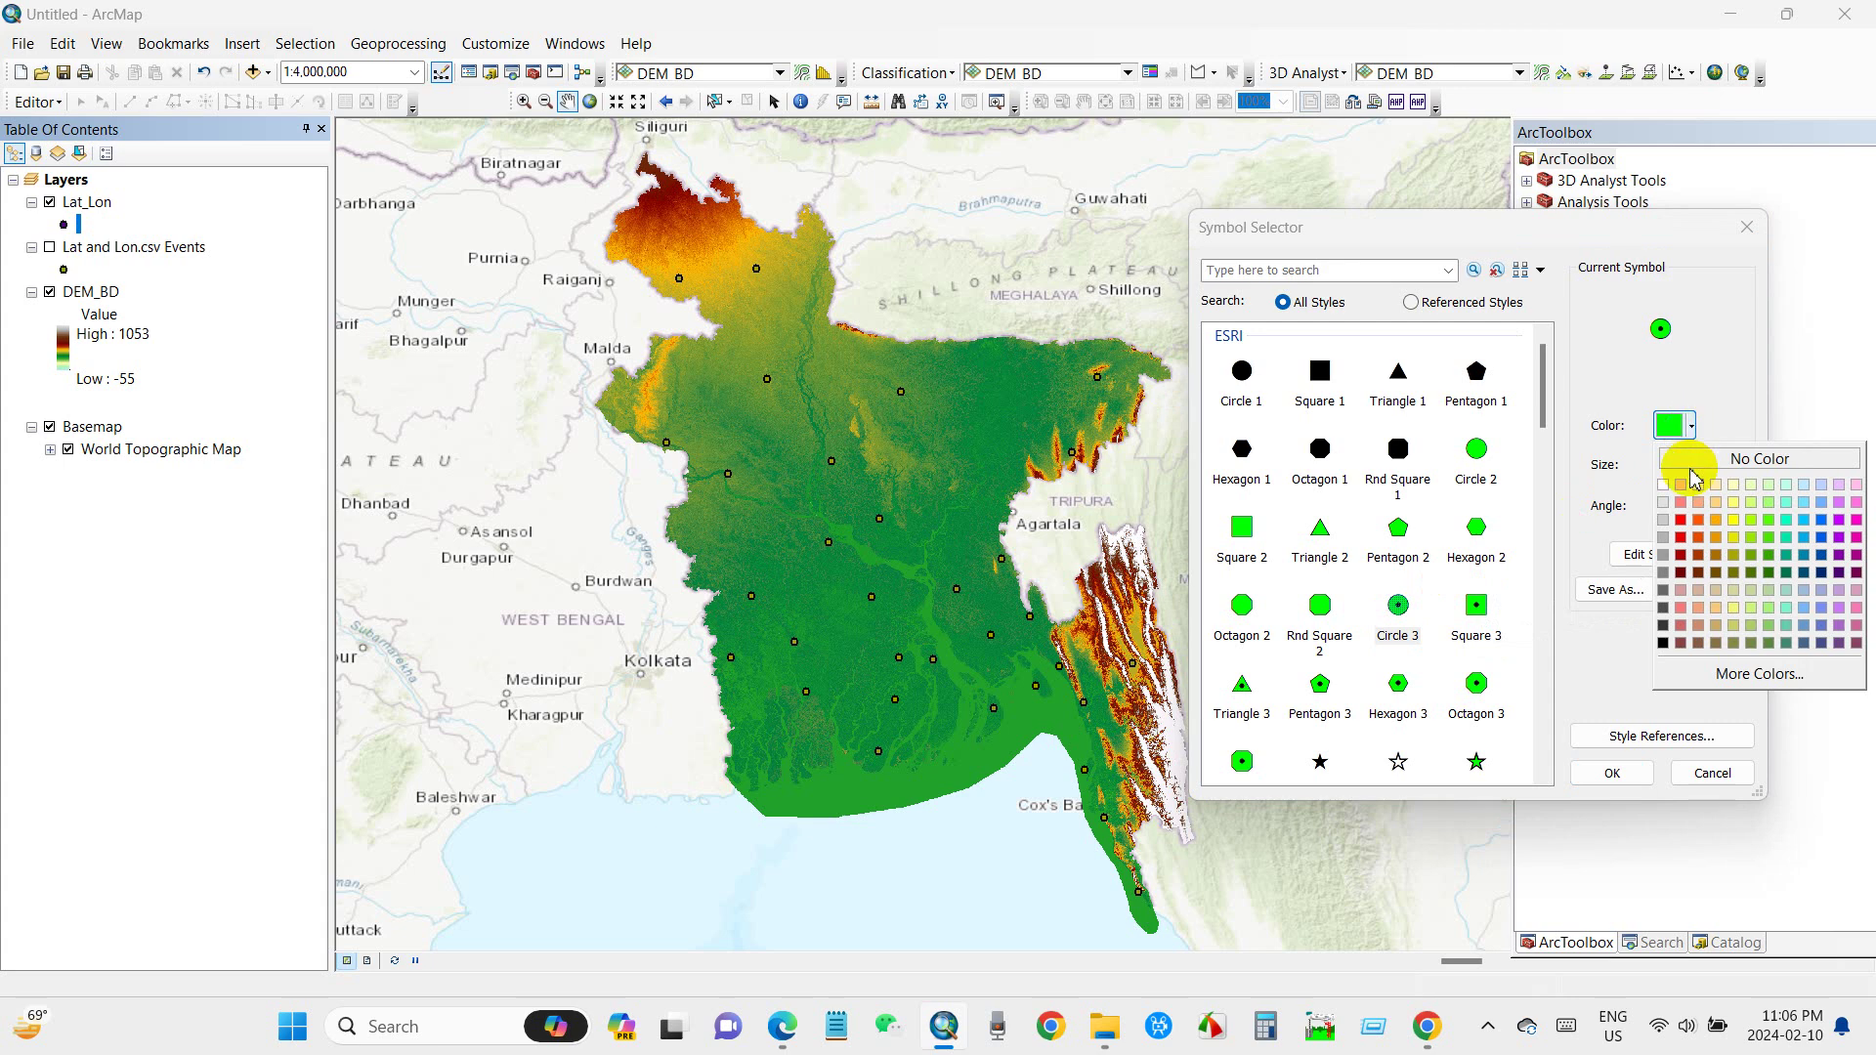
left_click(1679, 542)
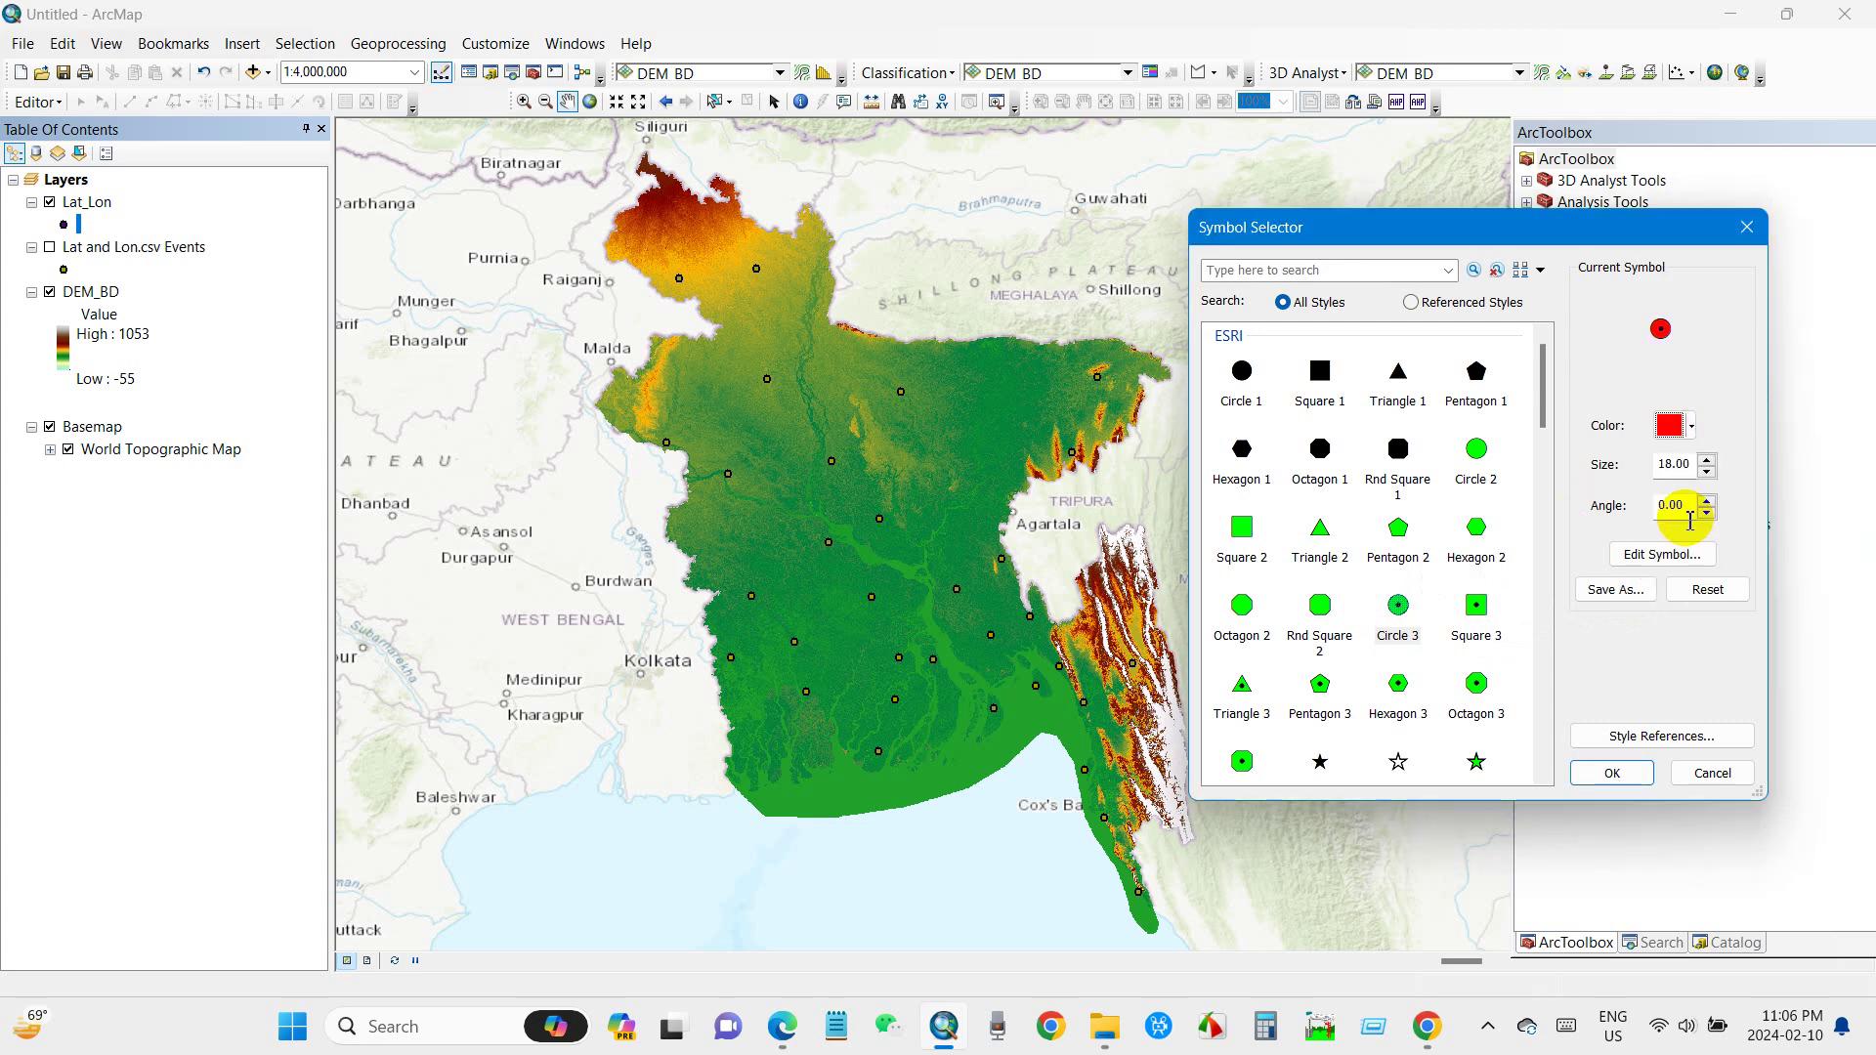
left_click(1612, 773)
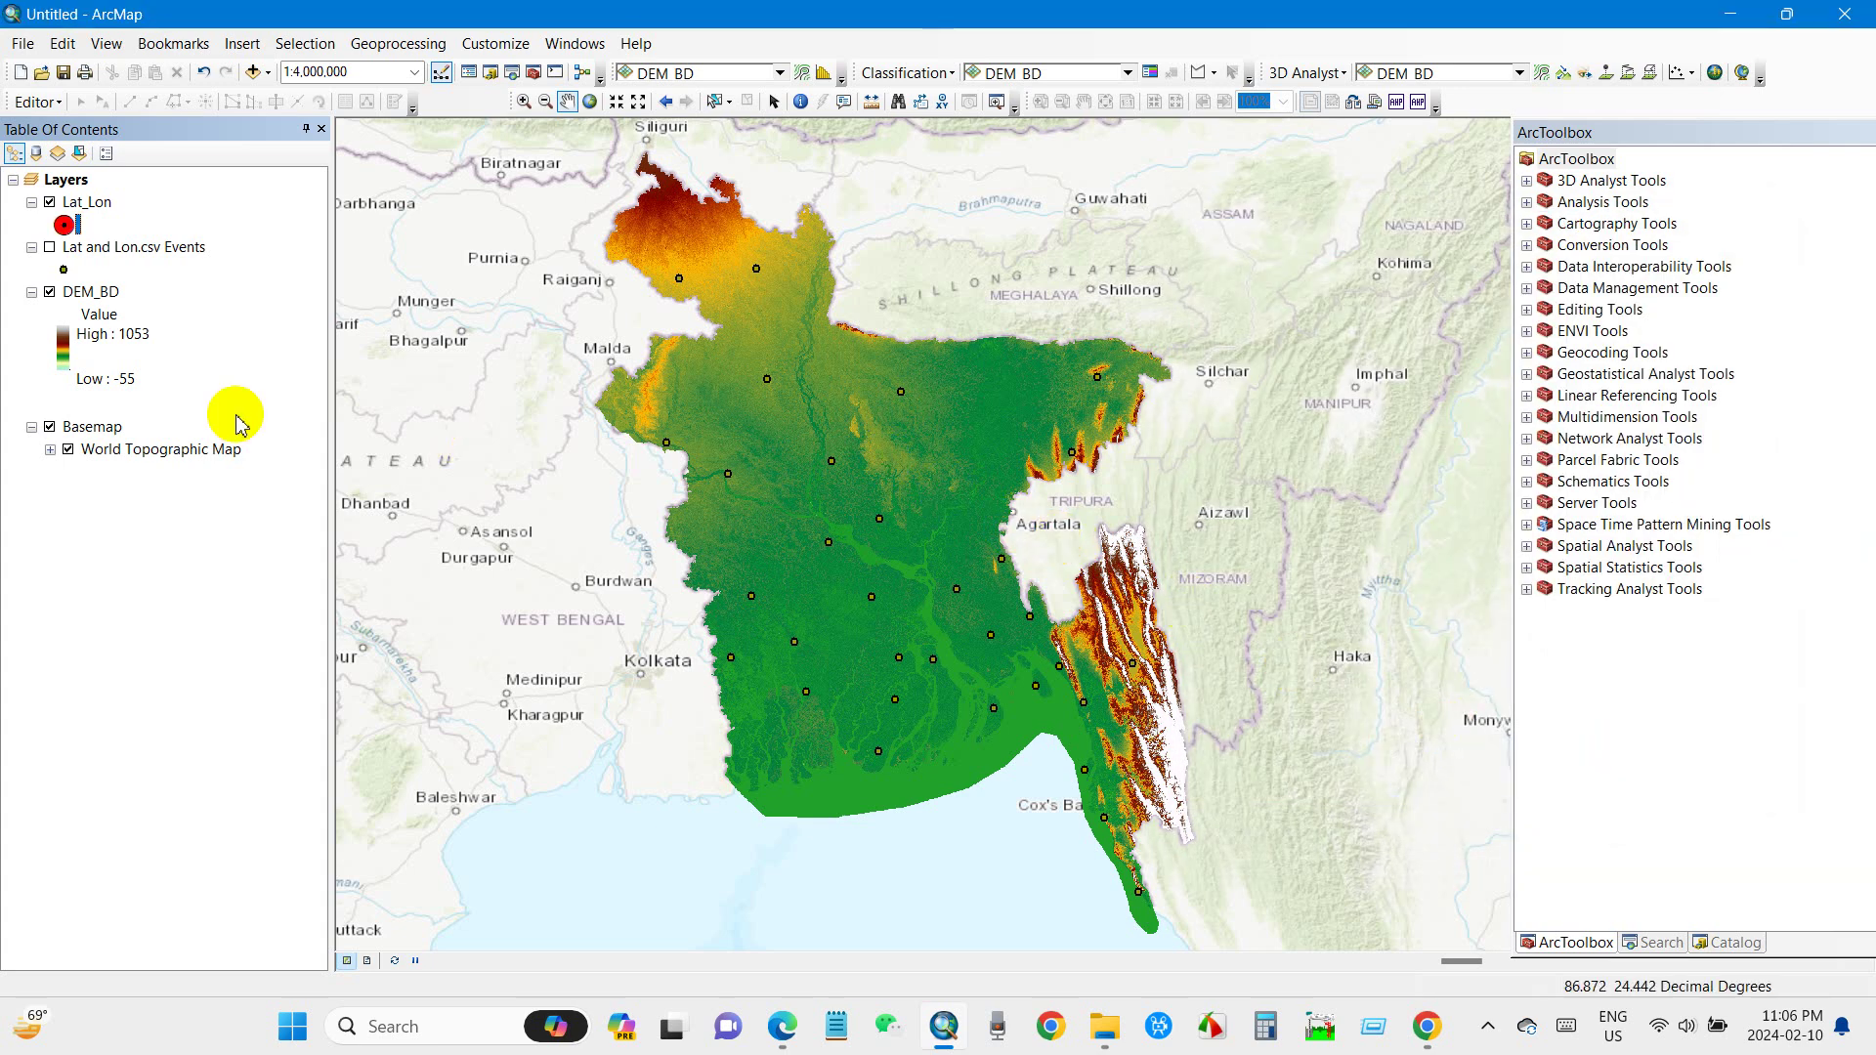
Switch off the Basemap layer, leaving only the DEM and red stations visible
left_click_drag(799, 546, 788, 532)
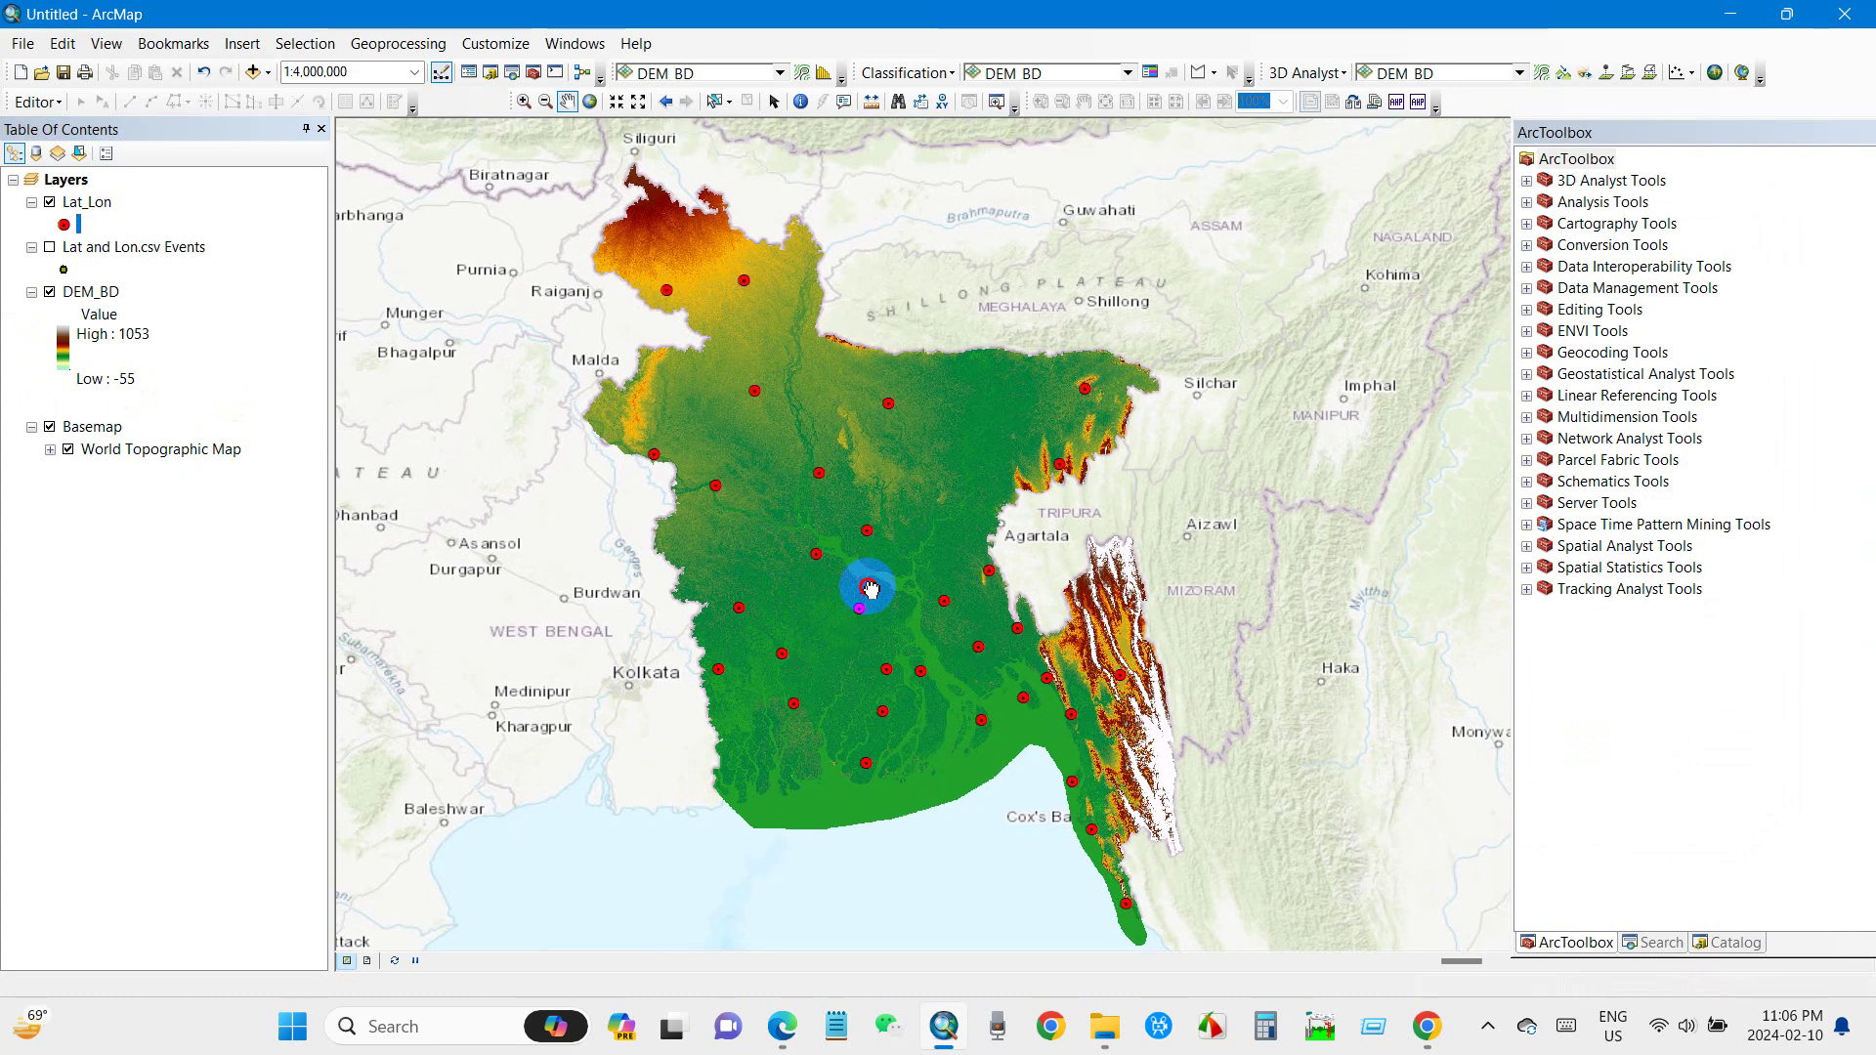
left_click(47, 427)
left_click(50, 426)
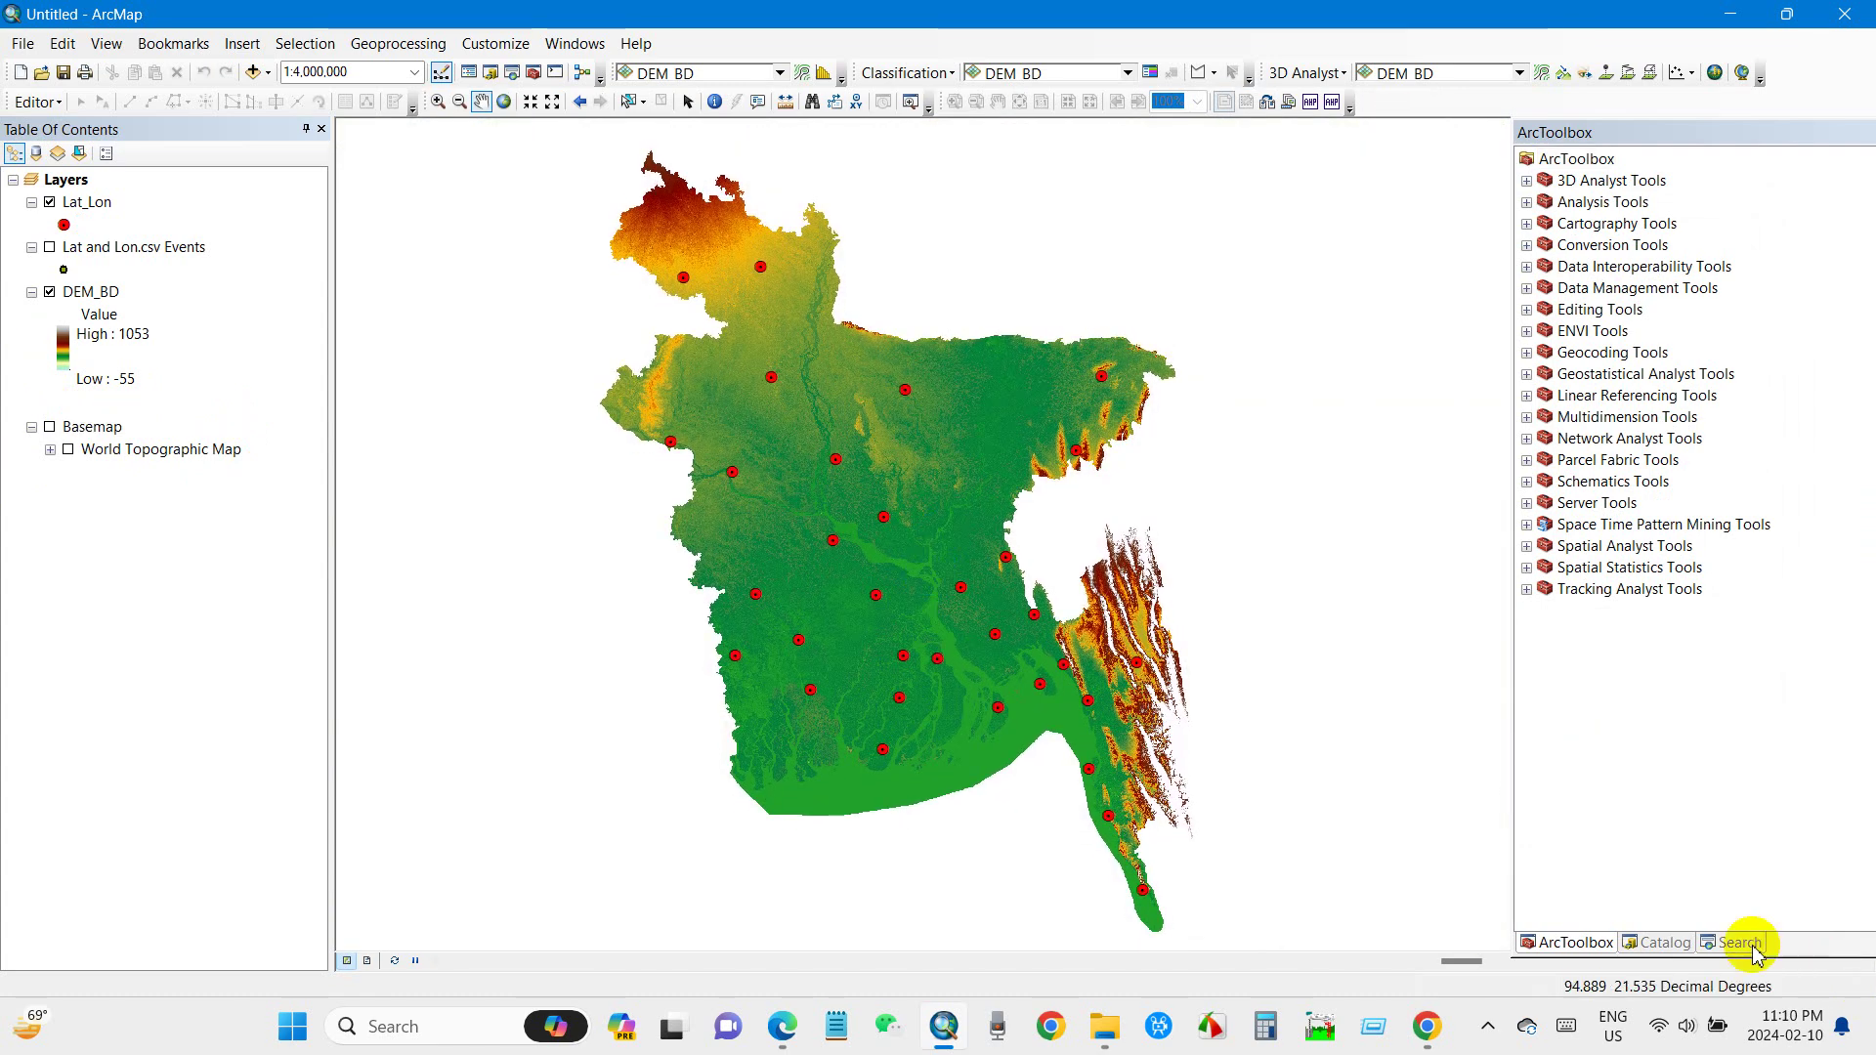
Search for 'add surface information' and open the 3D Analyst tool
left_click(1716, 947)
type("add surface information")
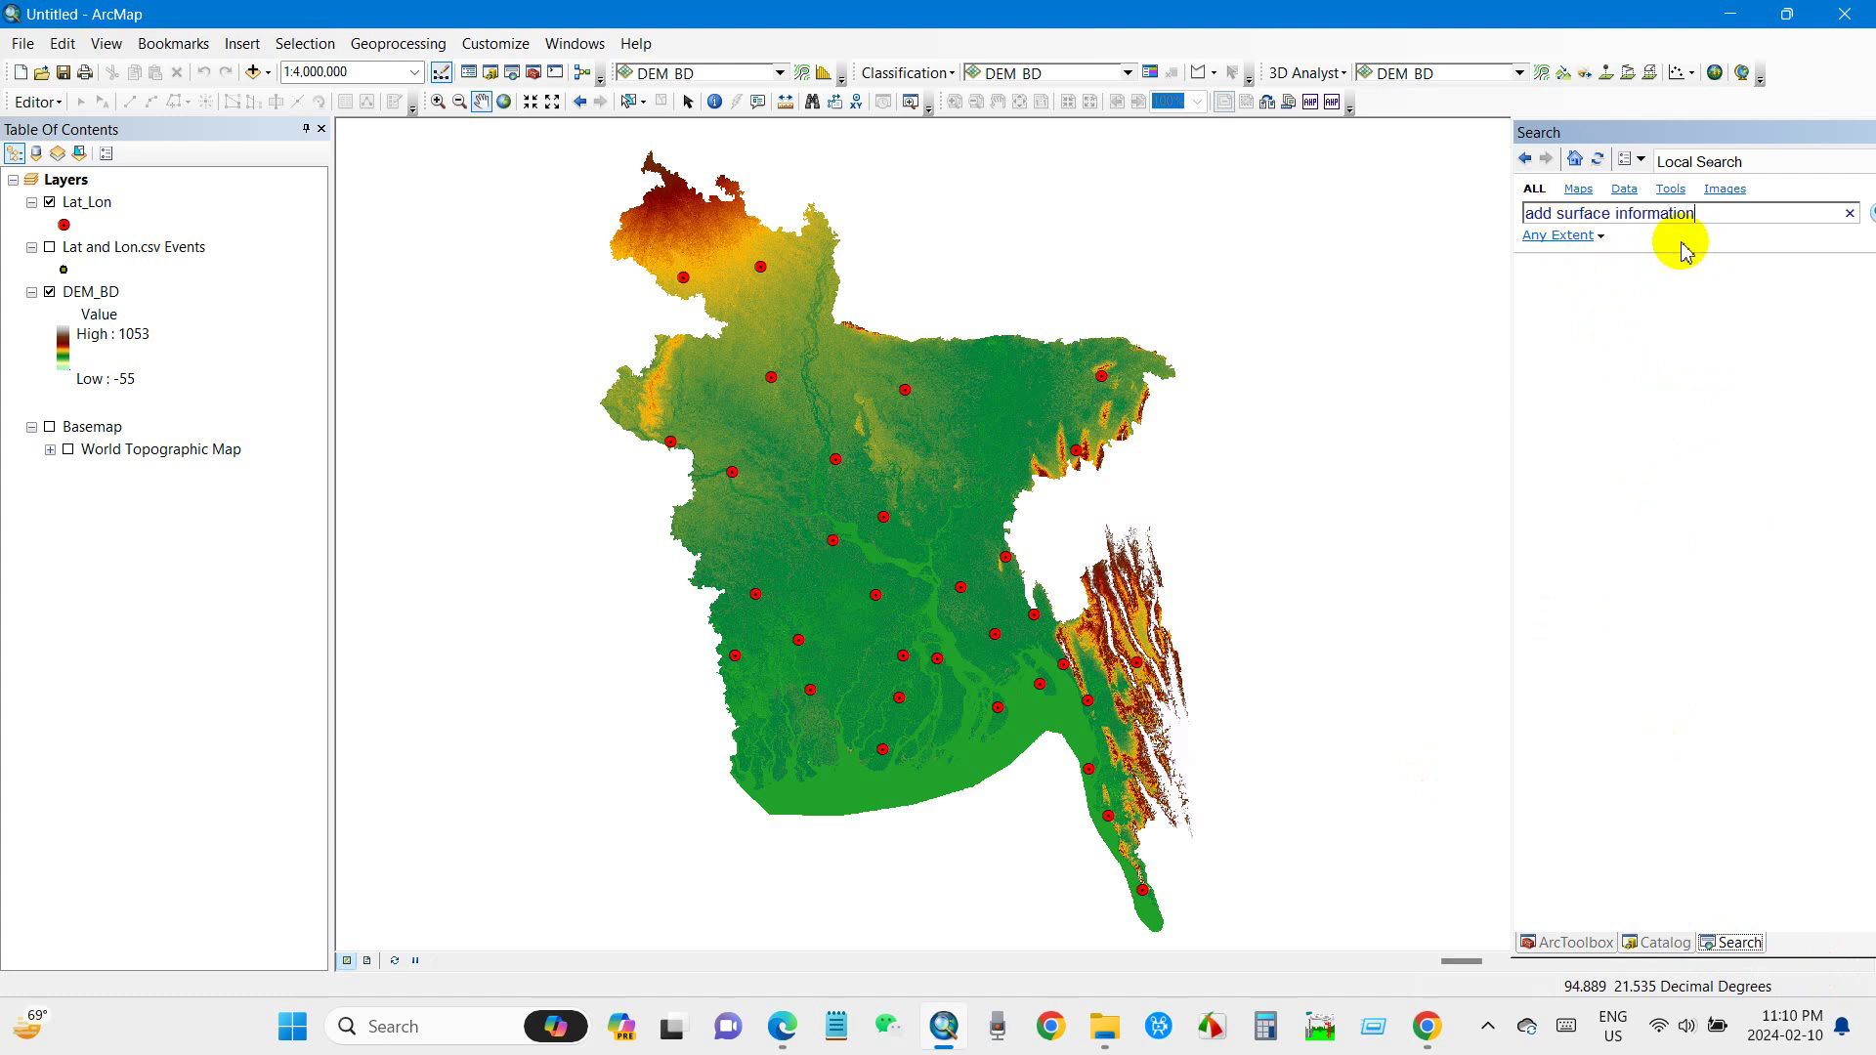
left_click_drag(1710, 218, 1525, 215)
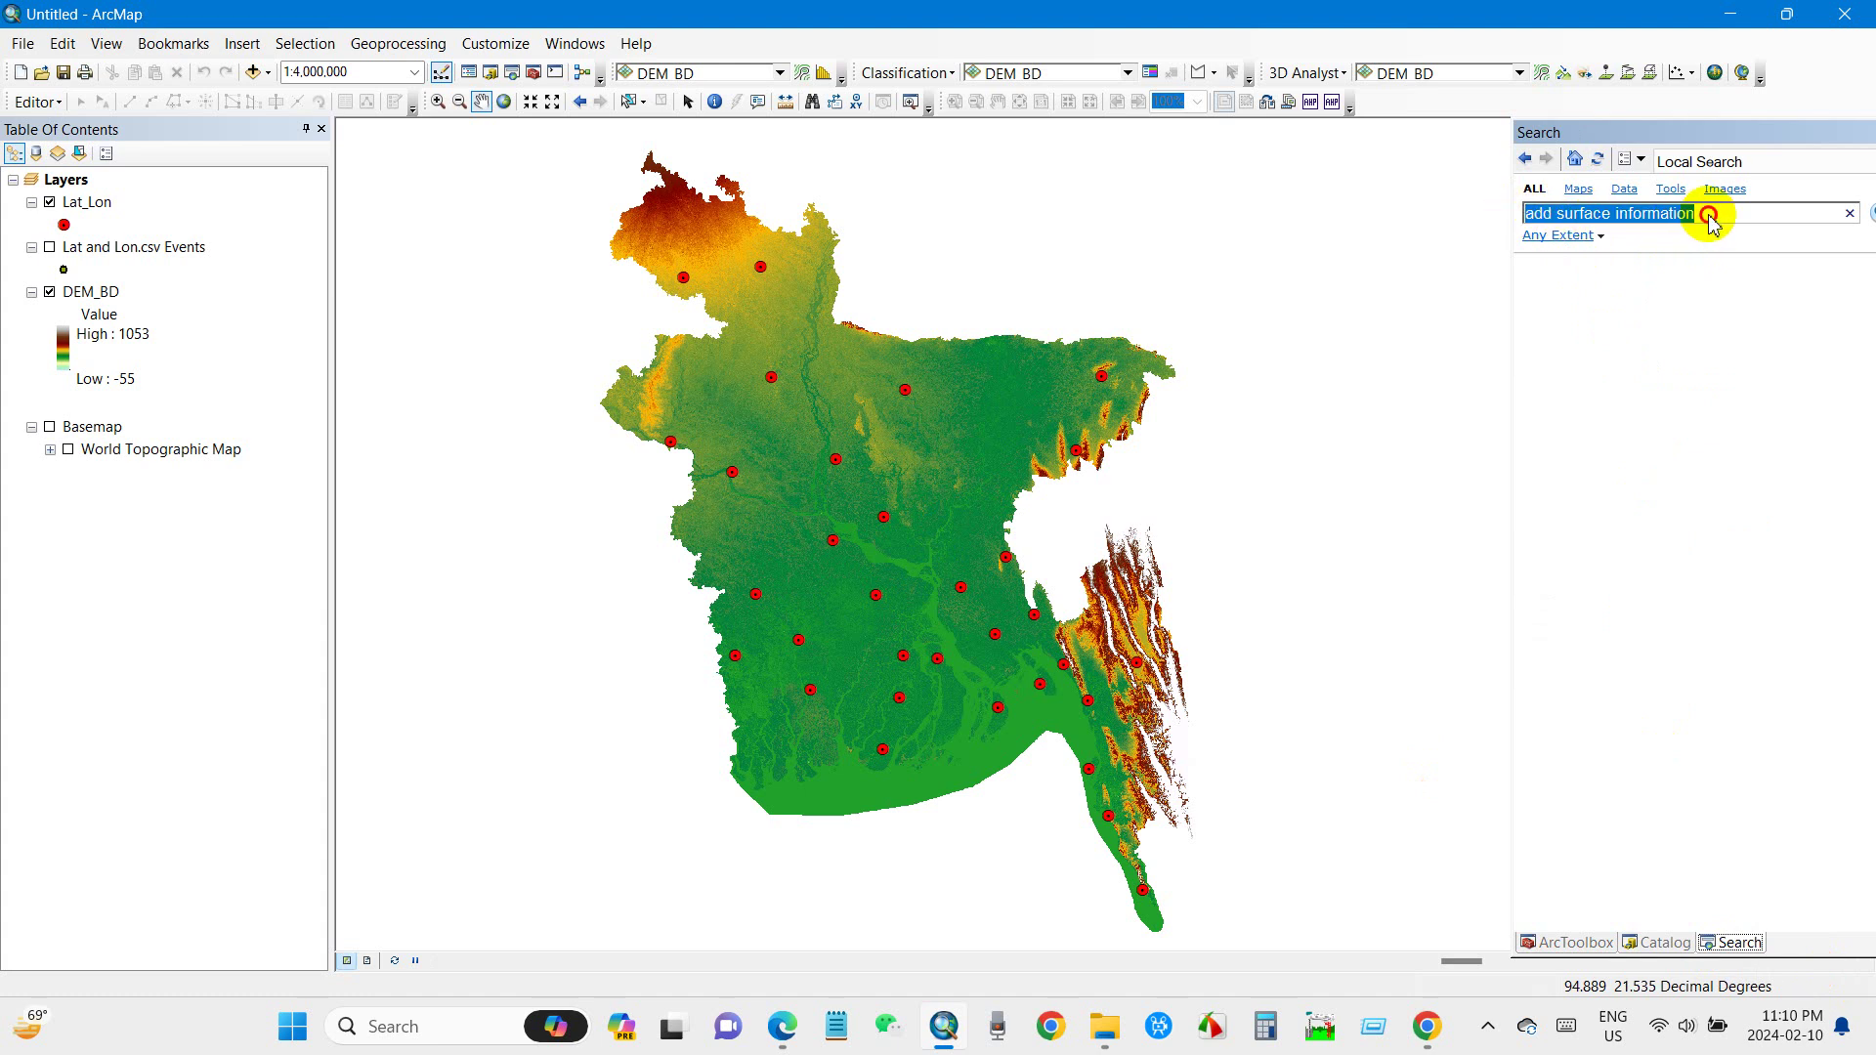
left_click(1803, 215)
left_click(1859, 212)
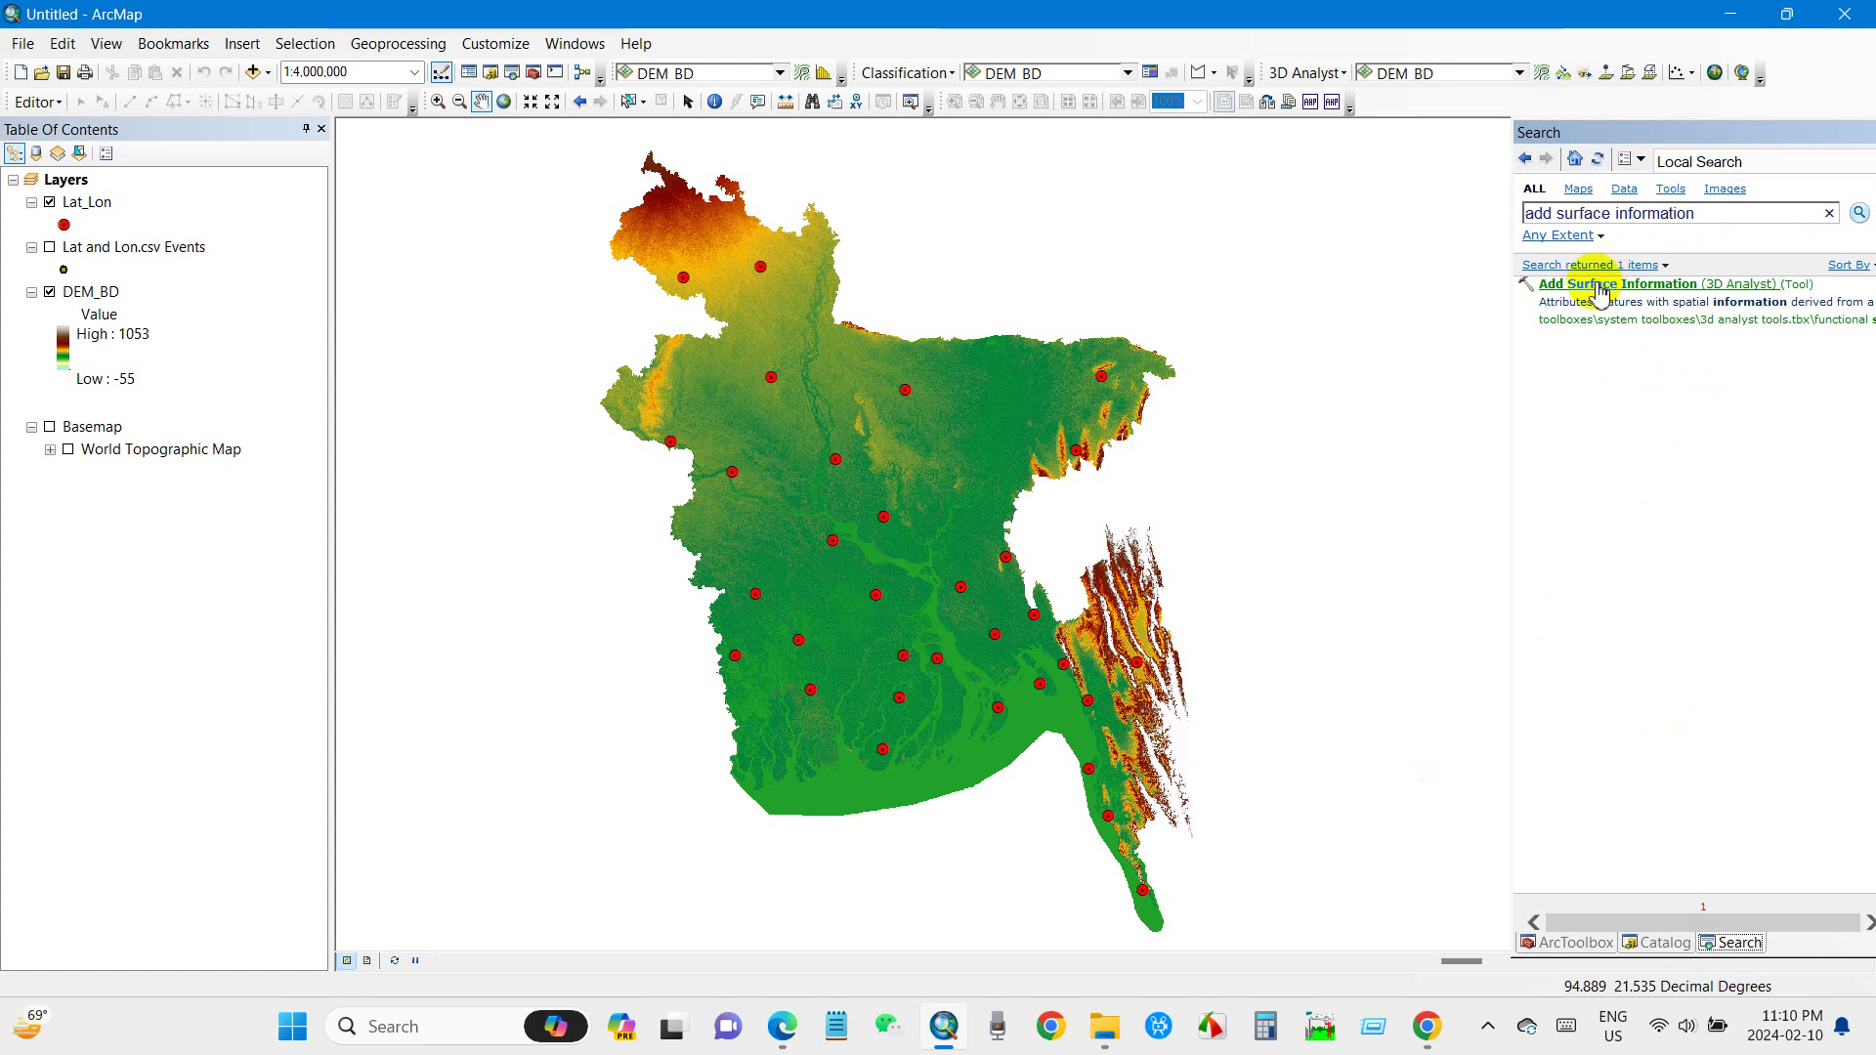
left_click(1628, 288)
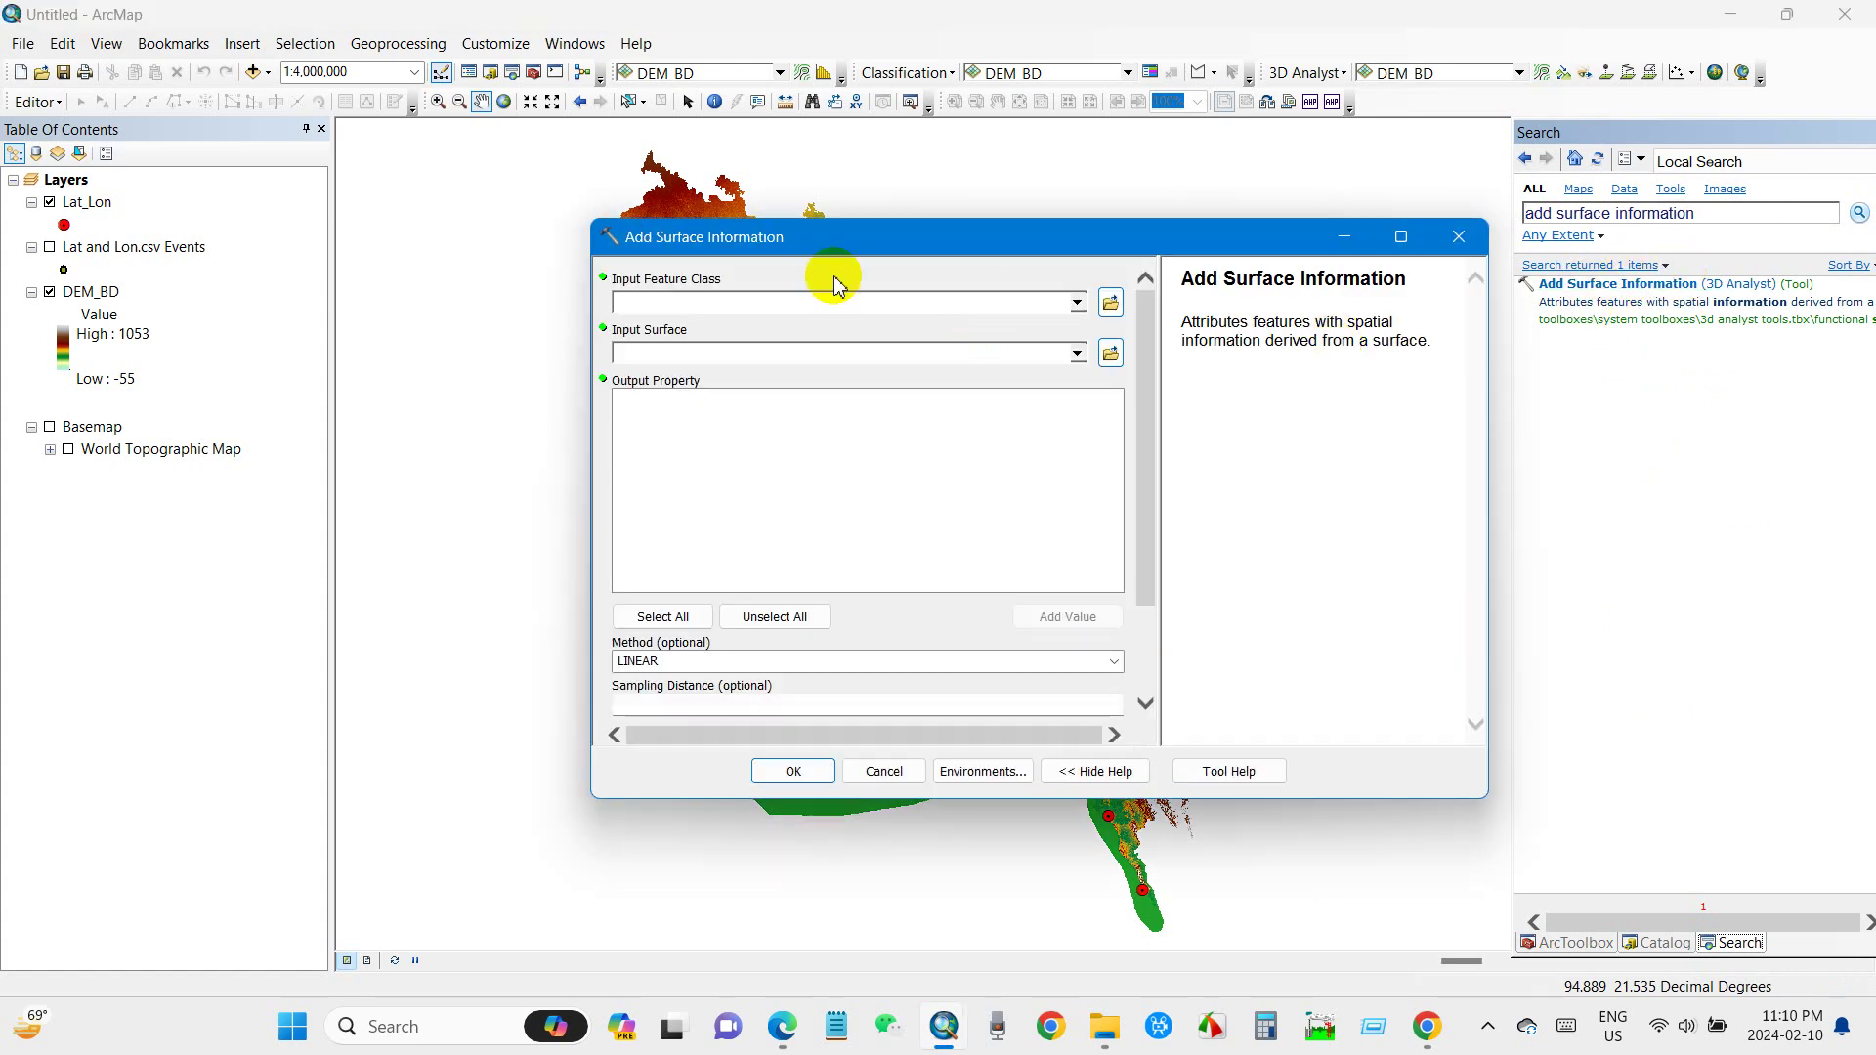
Set Lat_Lon as input features, DEM_BD as surface, and check the Z output
mouse_move(800, 241)
left_mouse_down()
mouse_move(1071, 205)
mouse_move(1030, 185)
left_mouse_up()
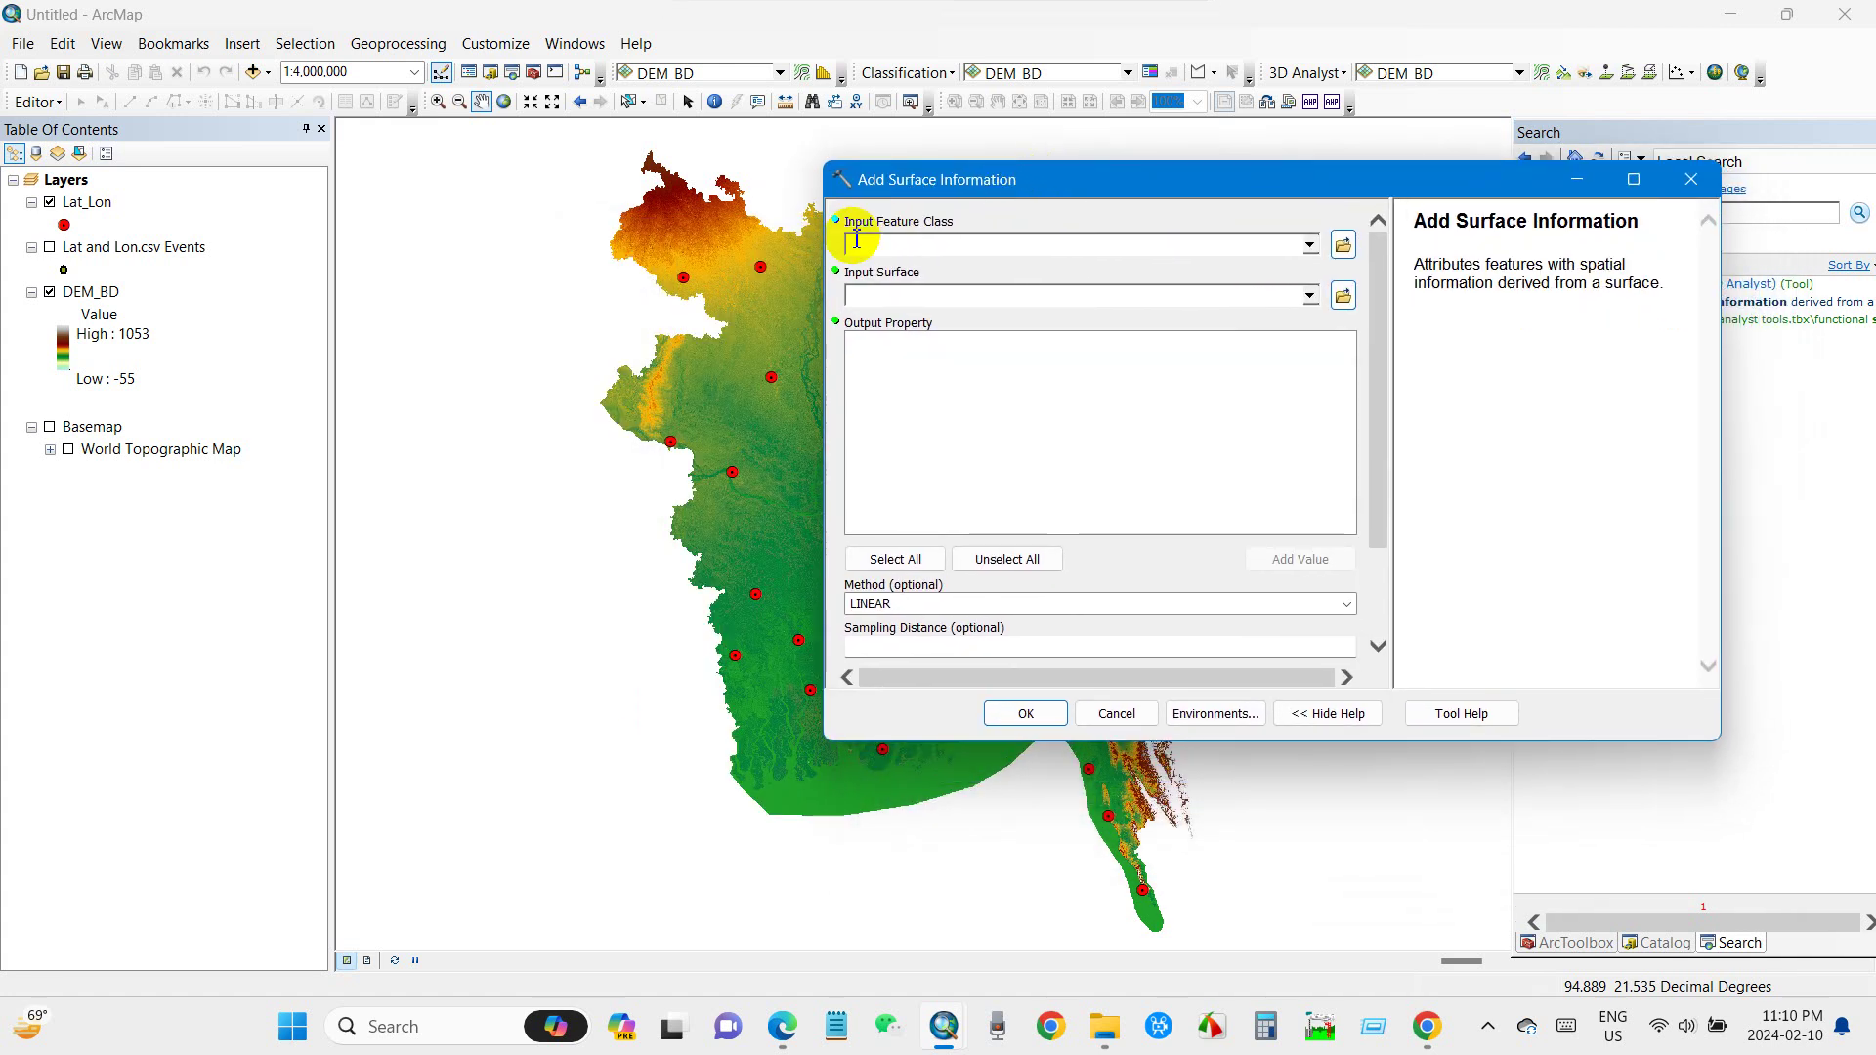
left_click(1315, 249)
left_click(918, 270)
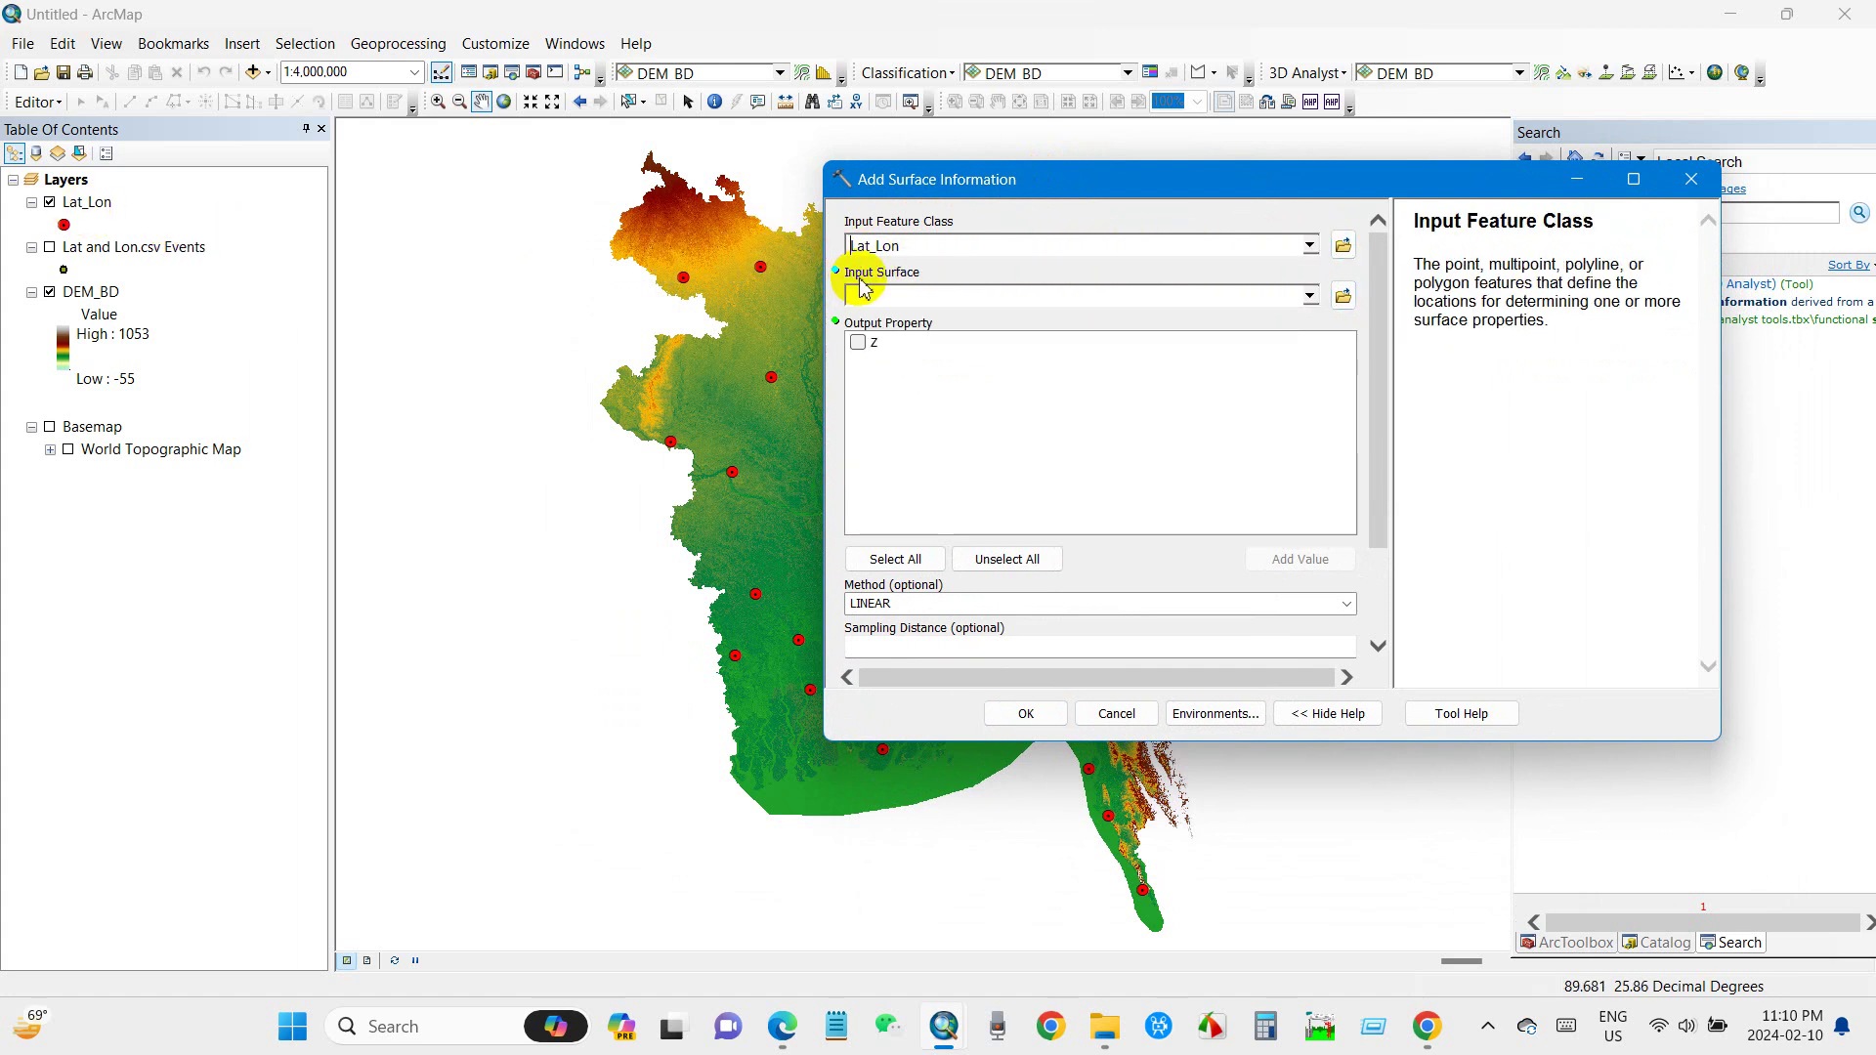
left_click(1310, 297)
left_click(920, 326)
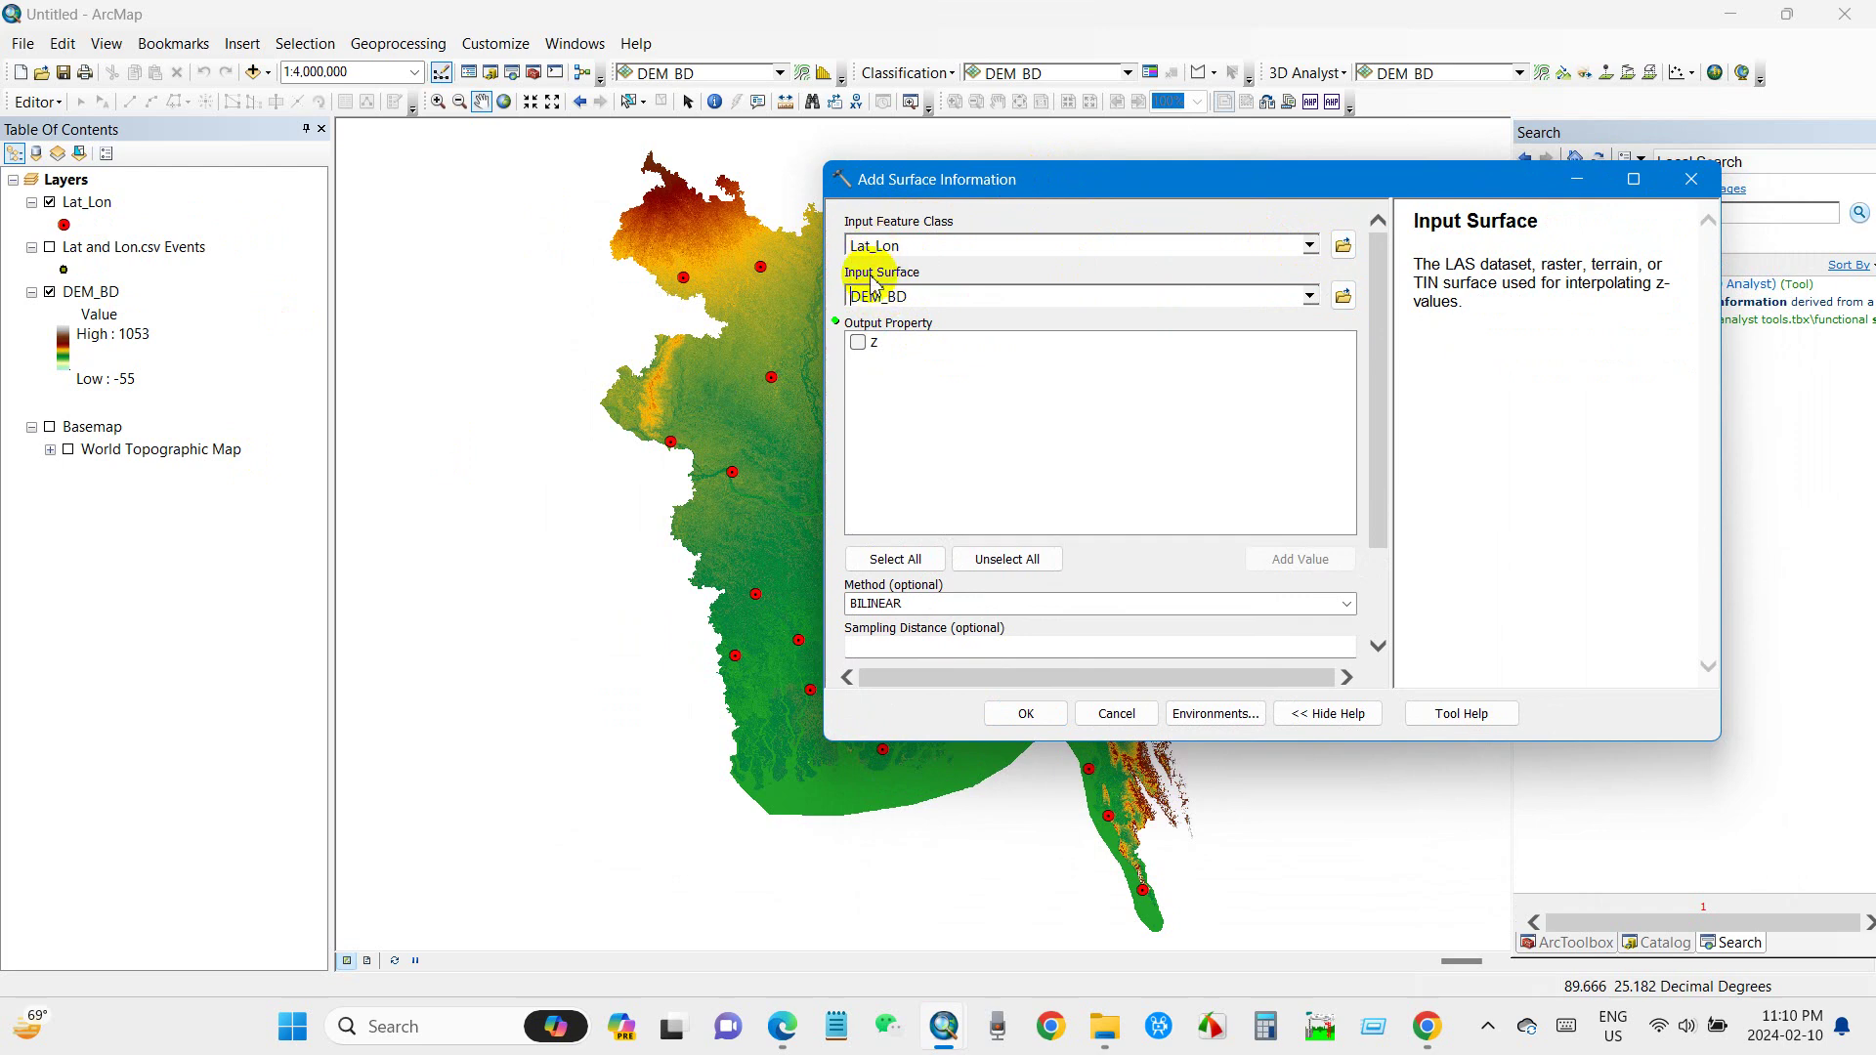
left_click(859, 344)
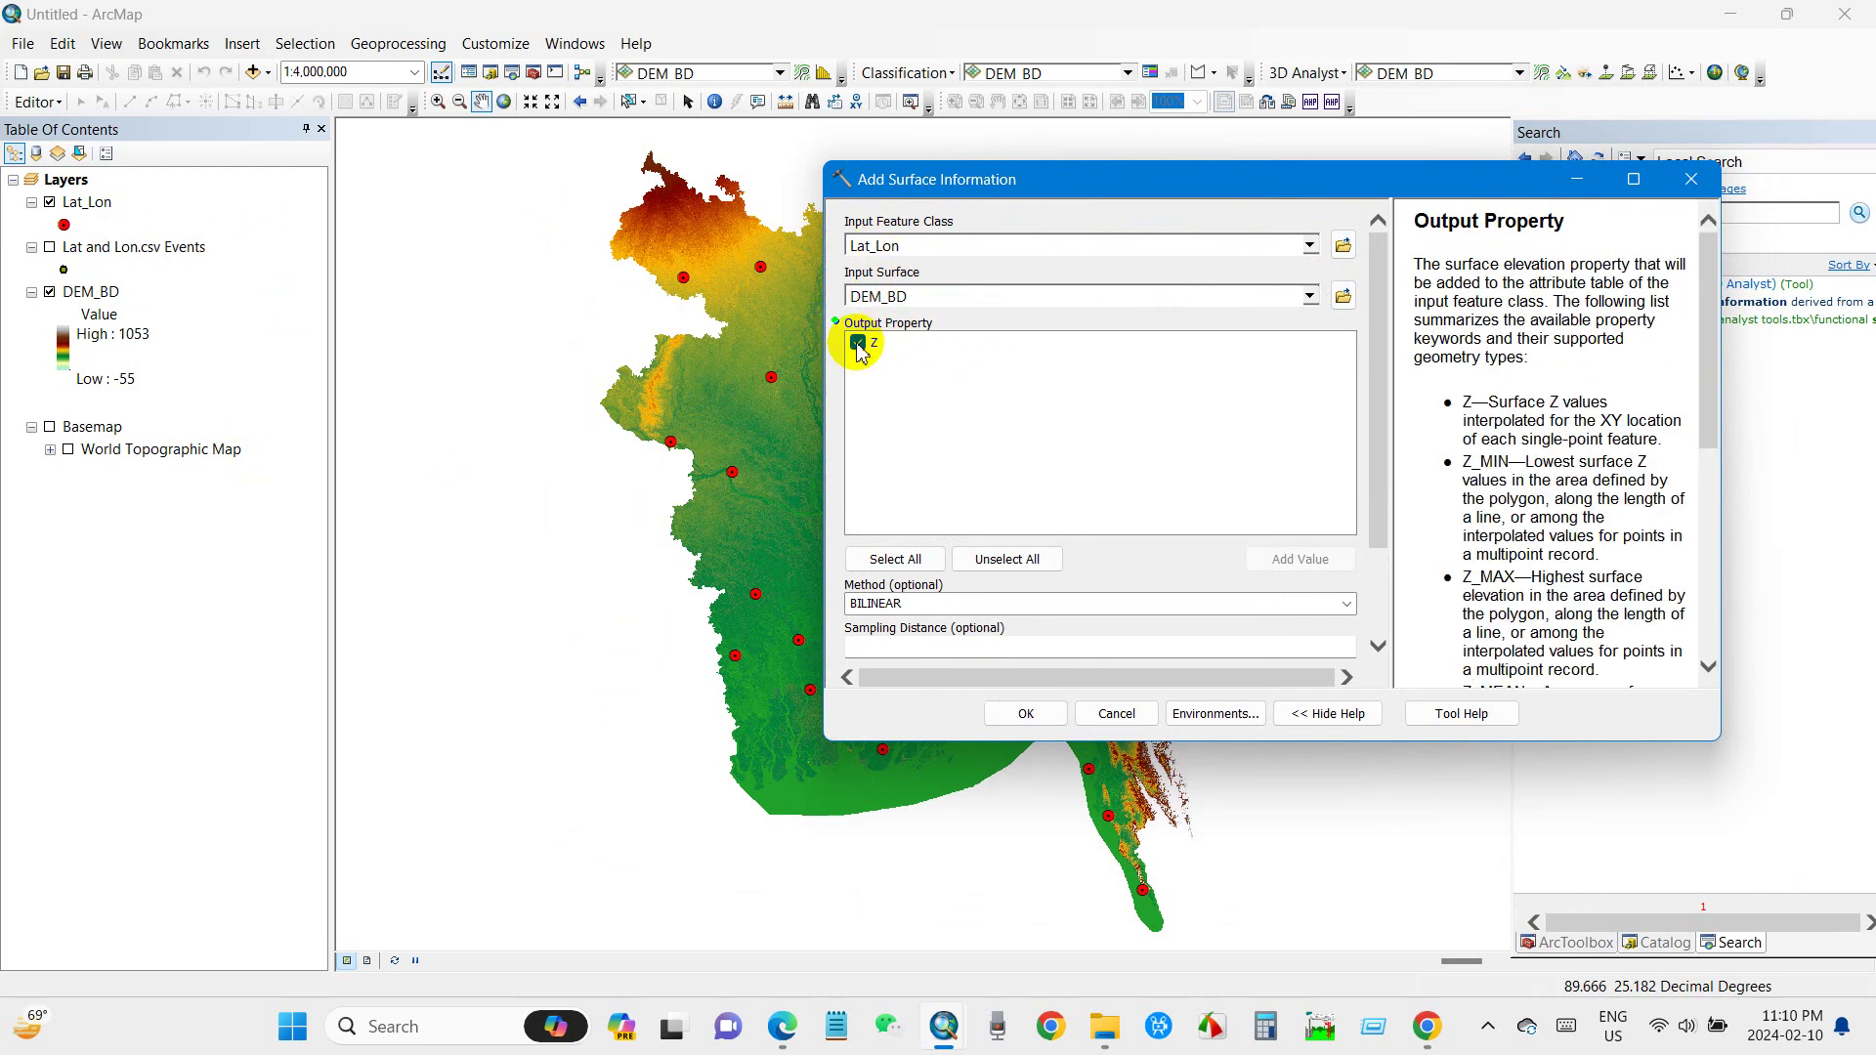
left_click(74, 203)
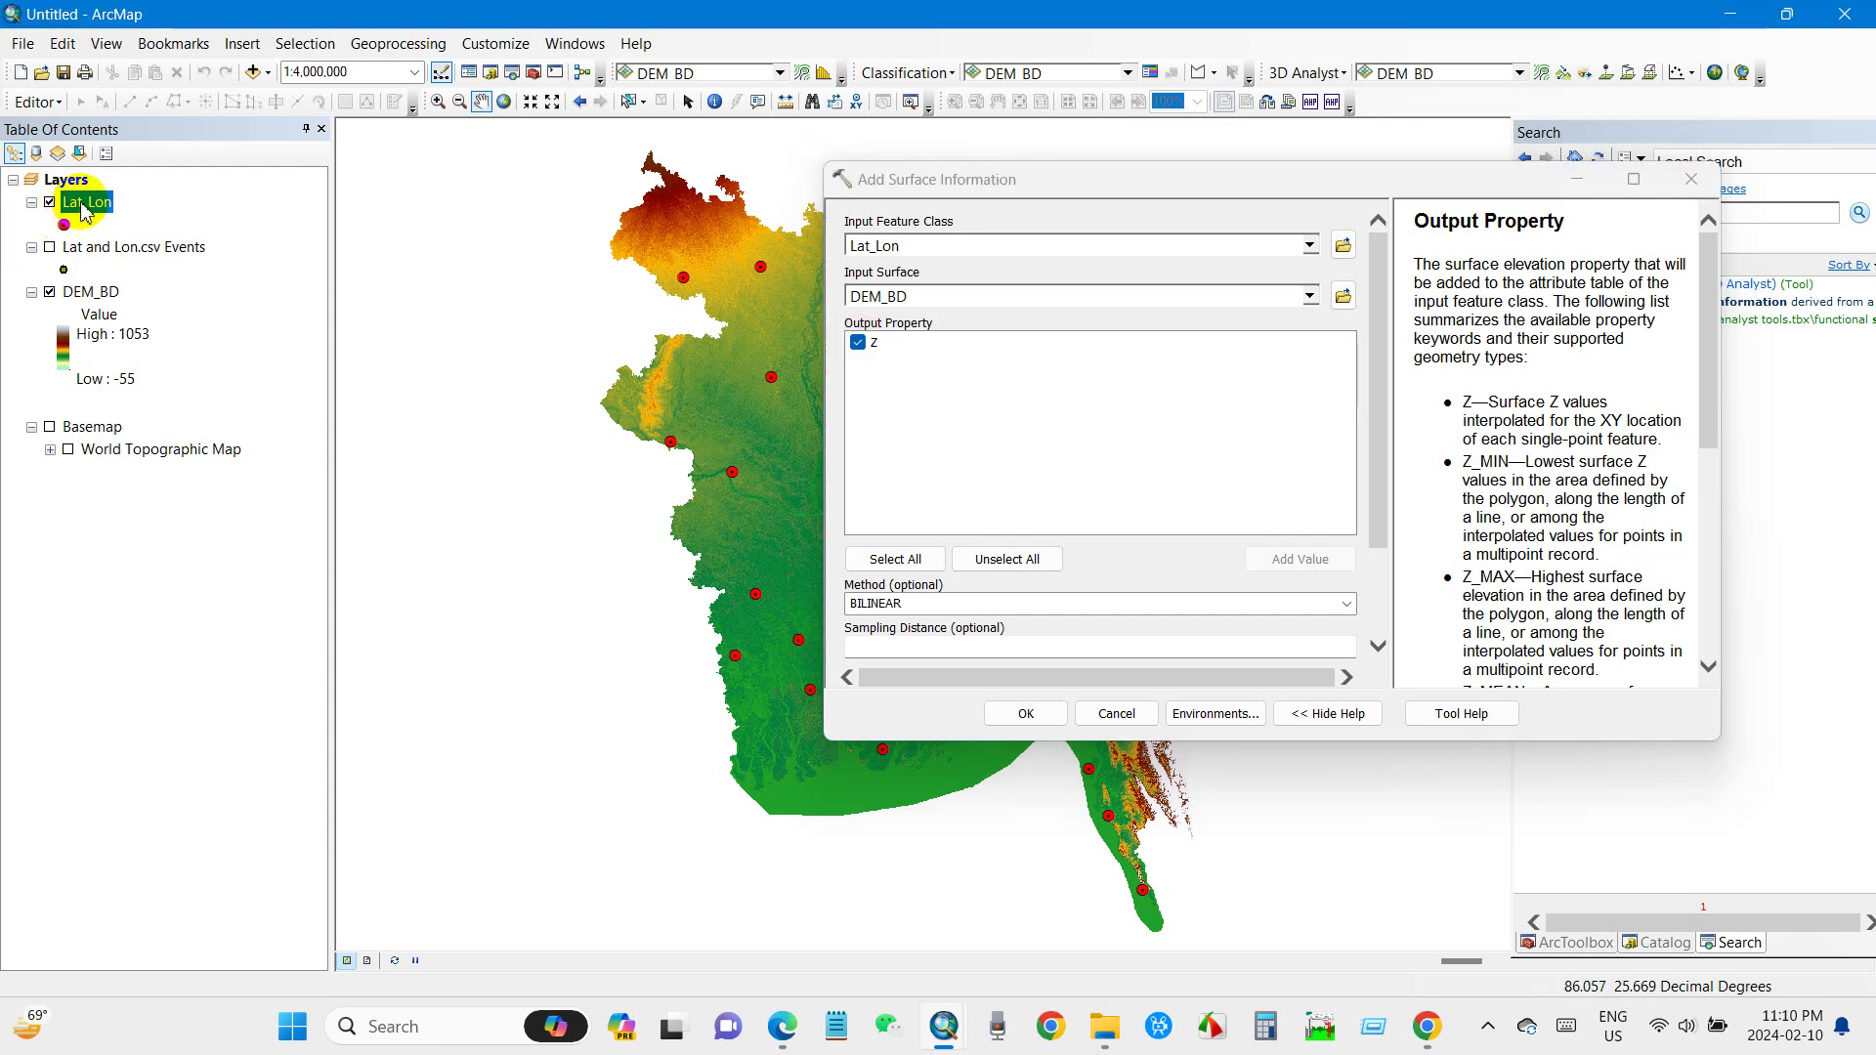
right_click(80, 213)
left_click(126, 269)
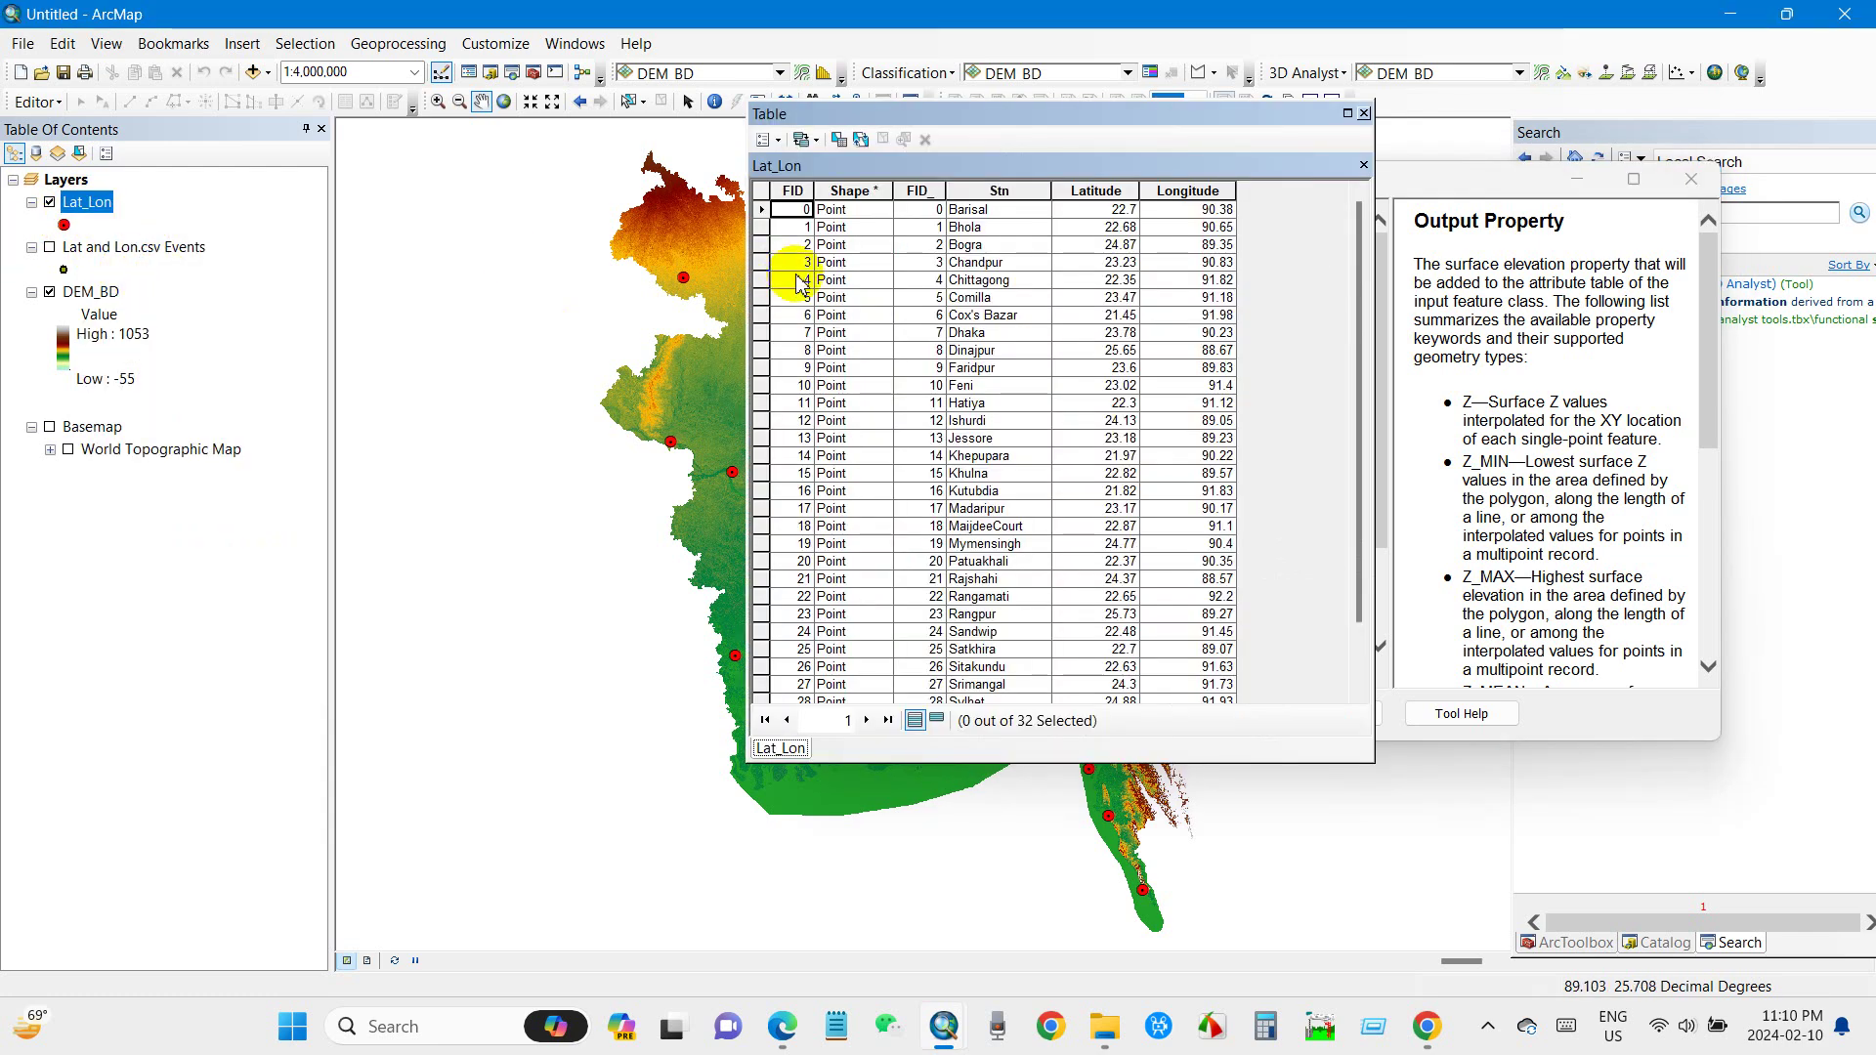
left_click(1188, 191)
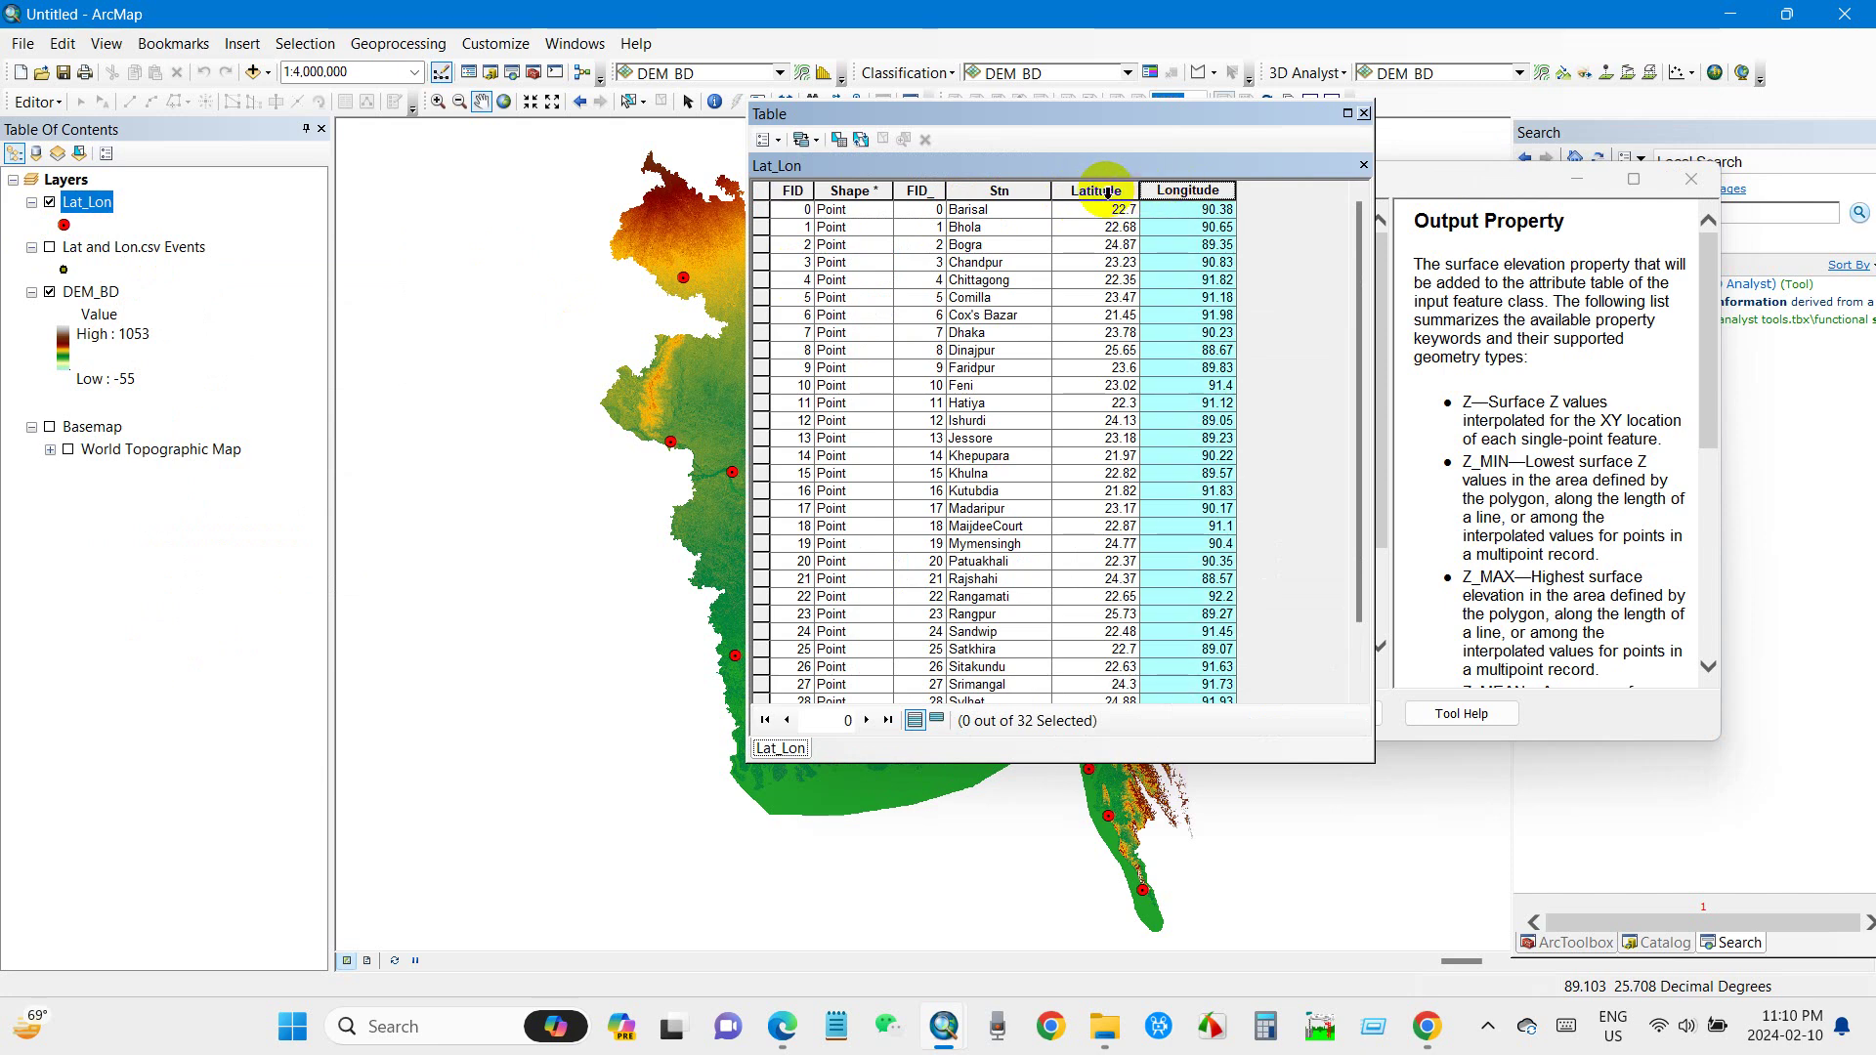
left_click(1098, 191)
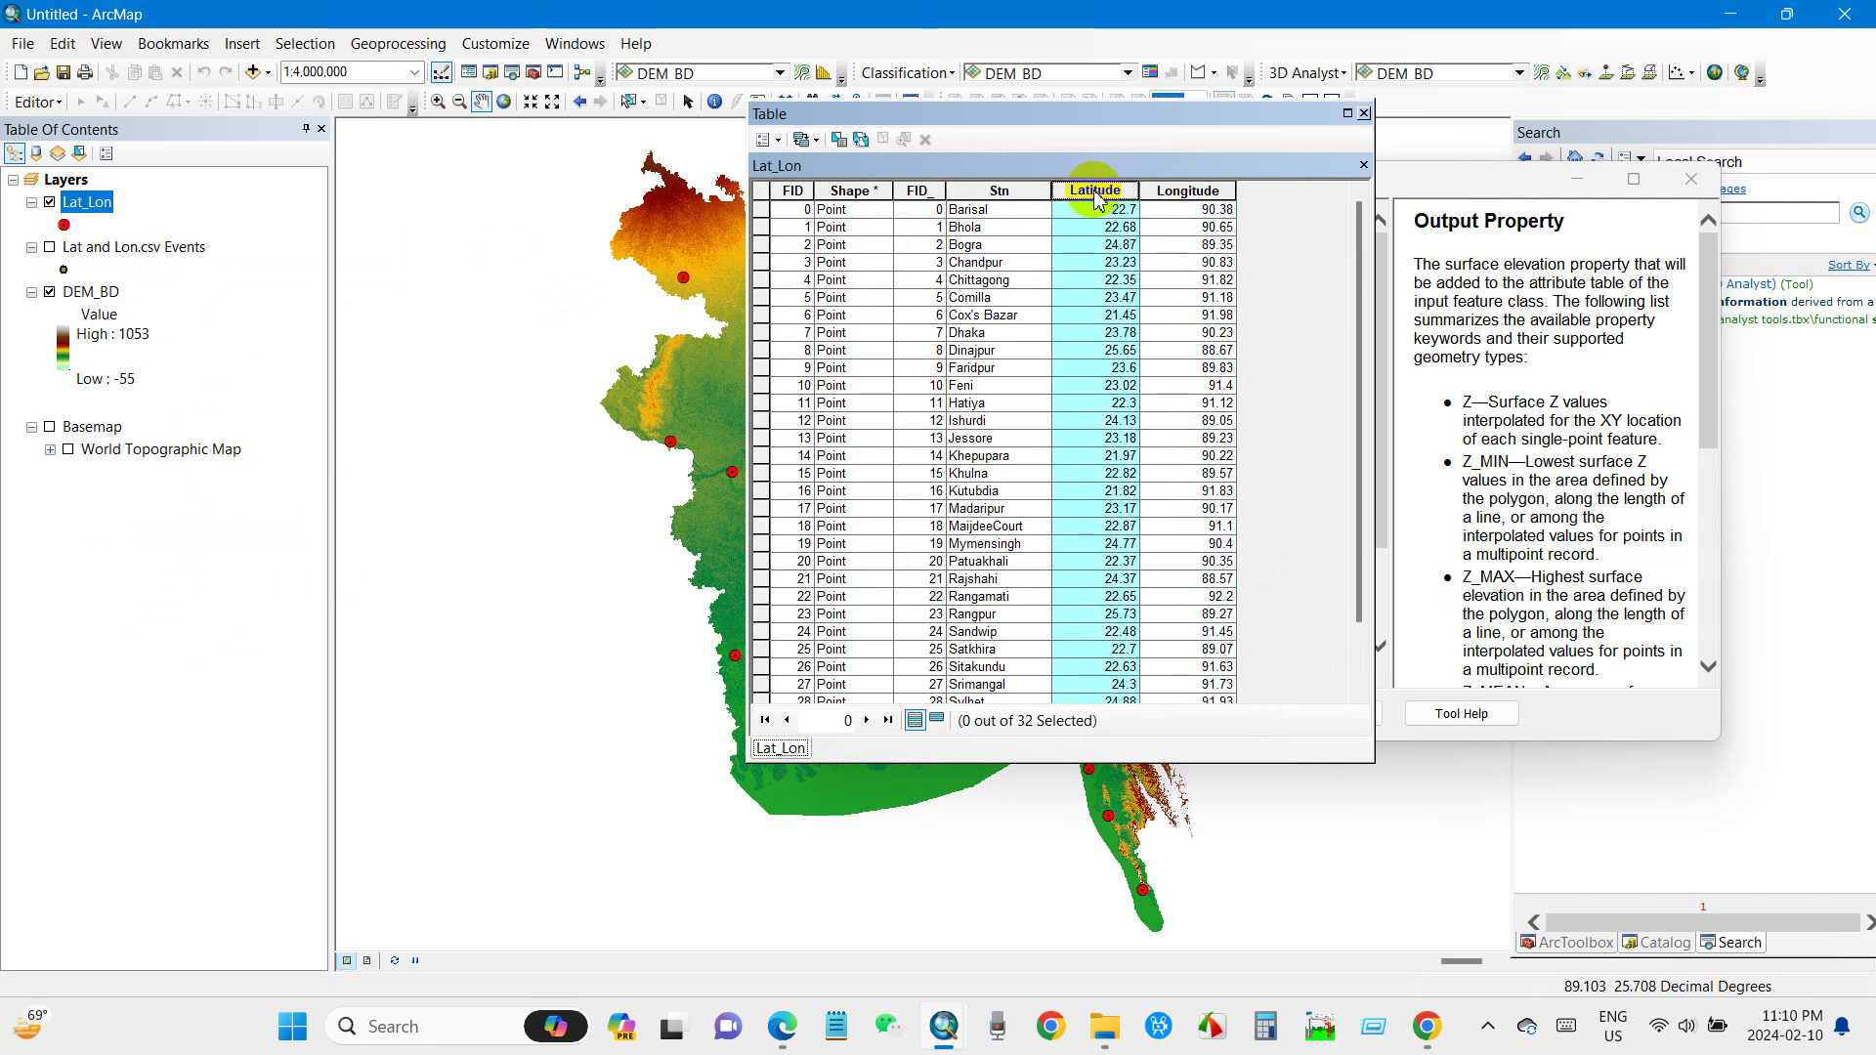
left_click(1174, 194)
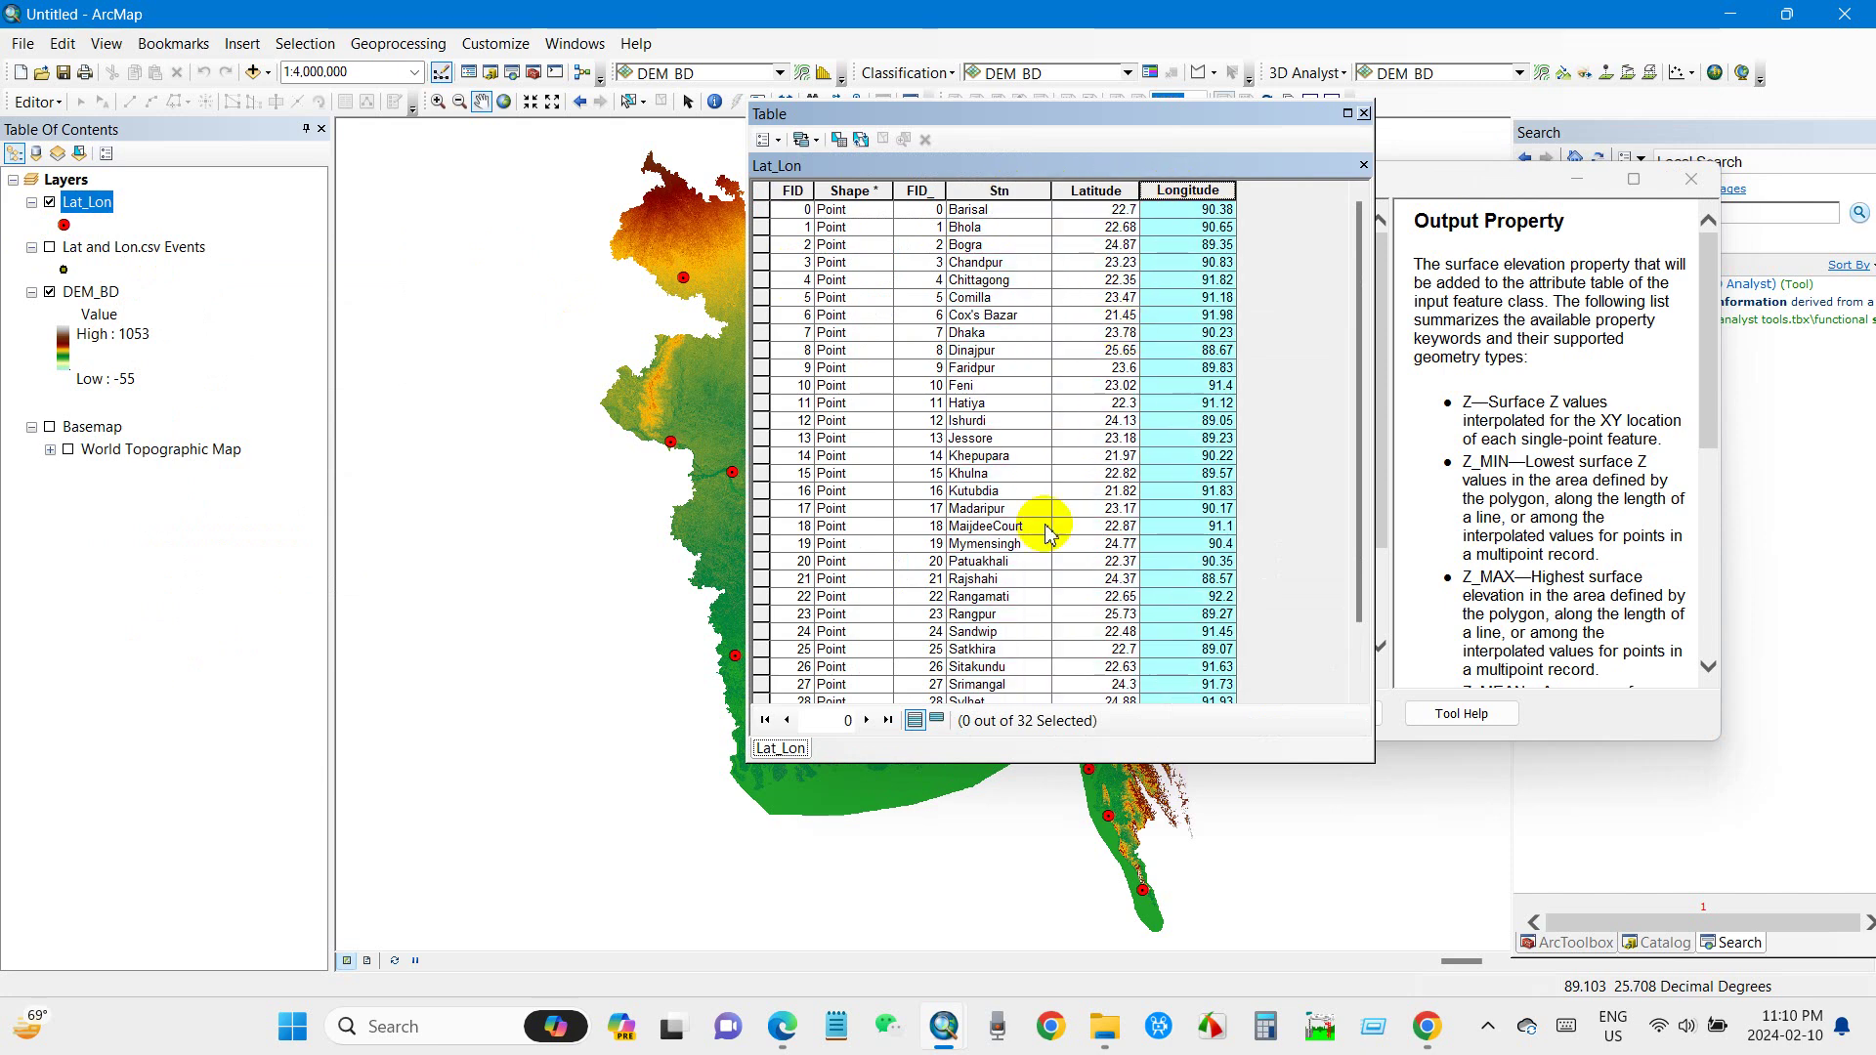
left_click(1361, 114)
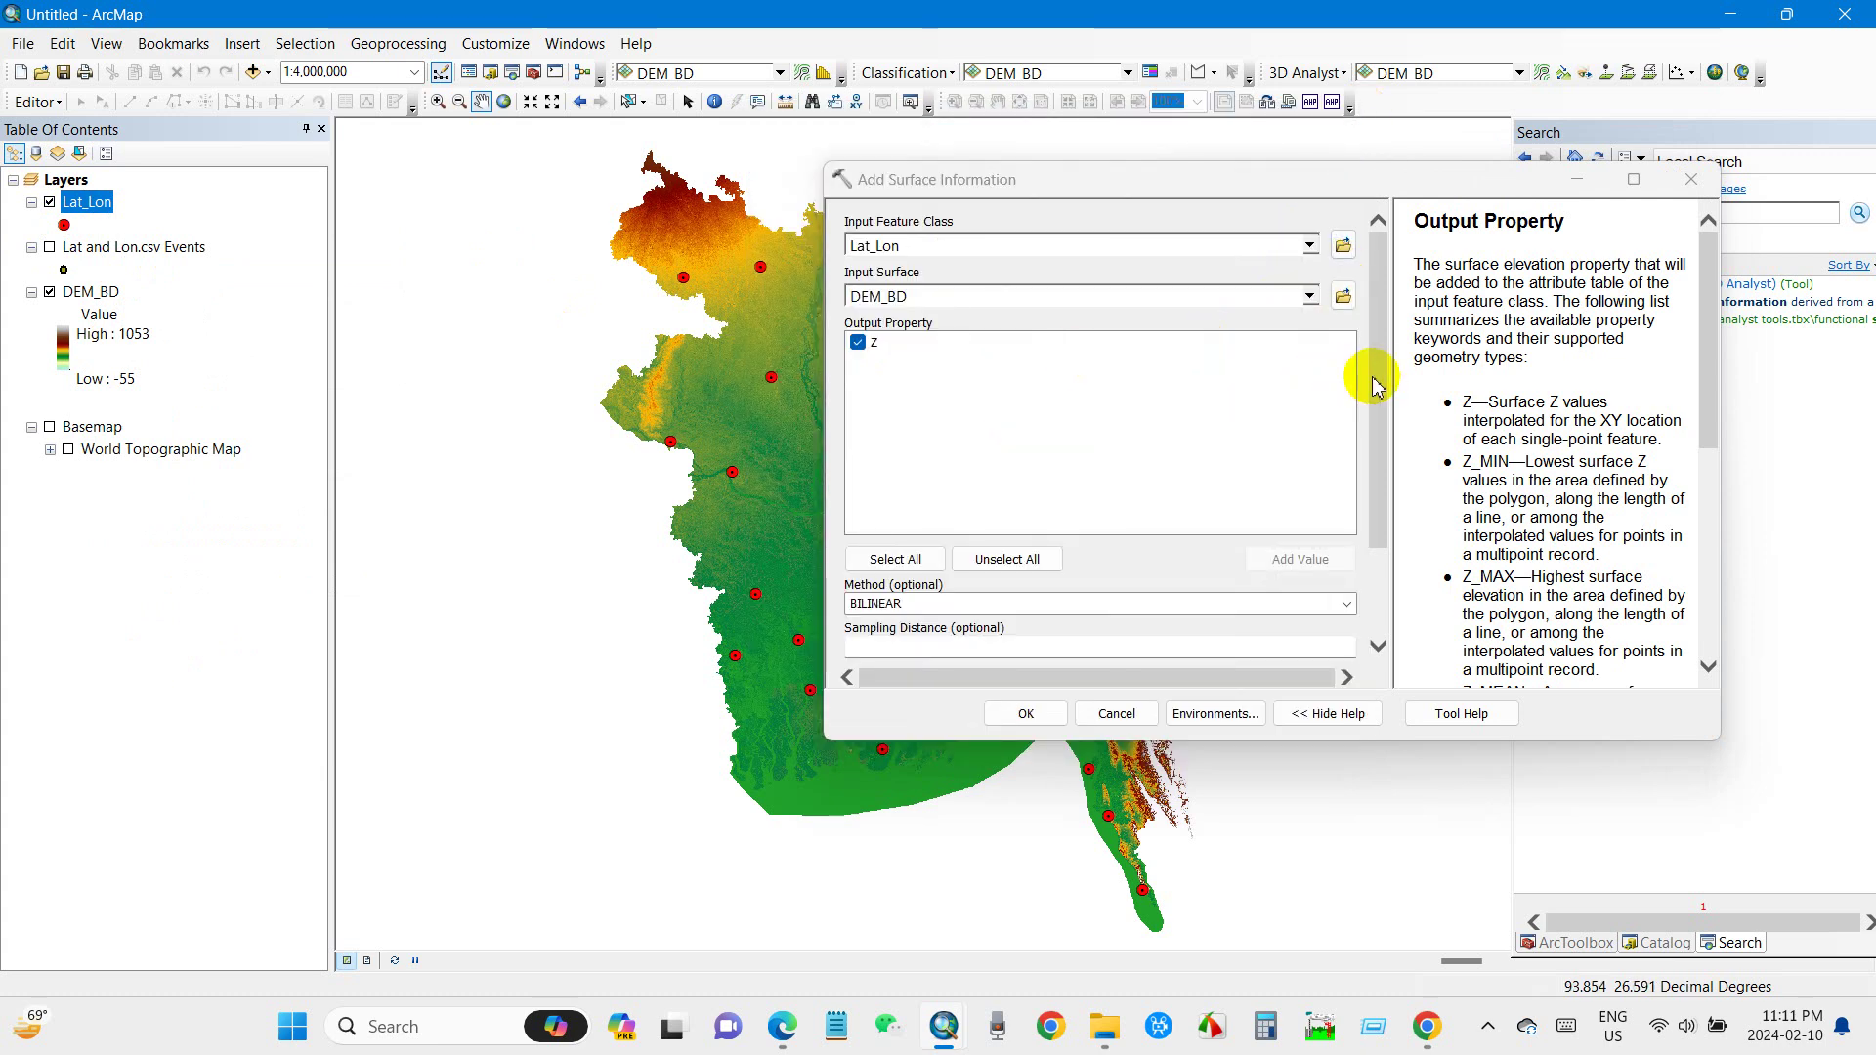
left_click_drag(1379, 385, 1378, 495)
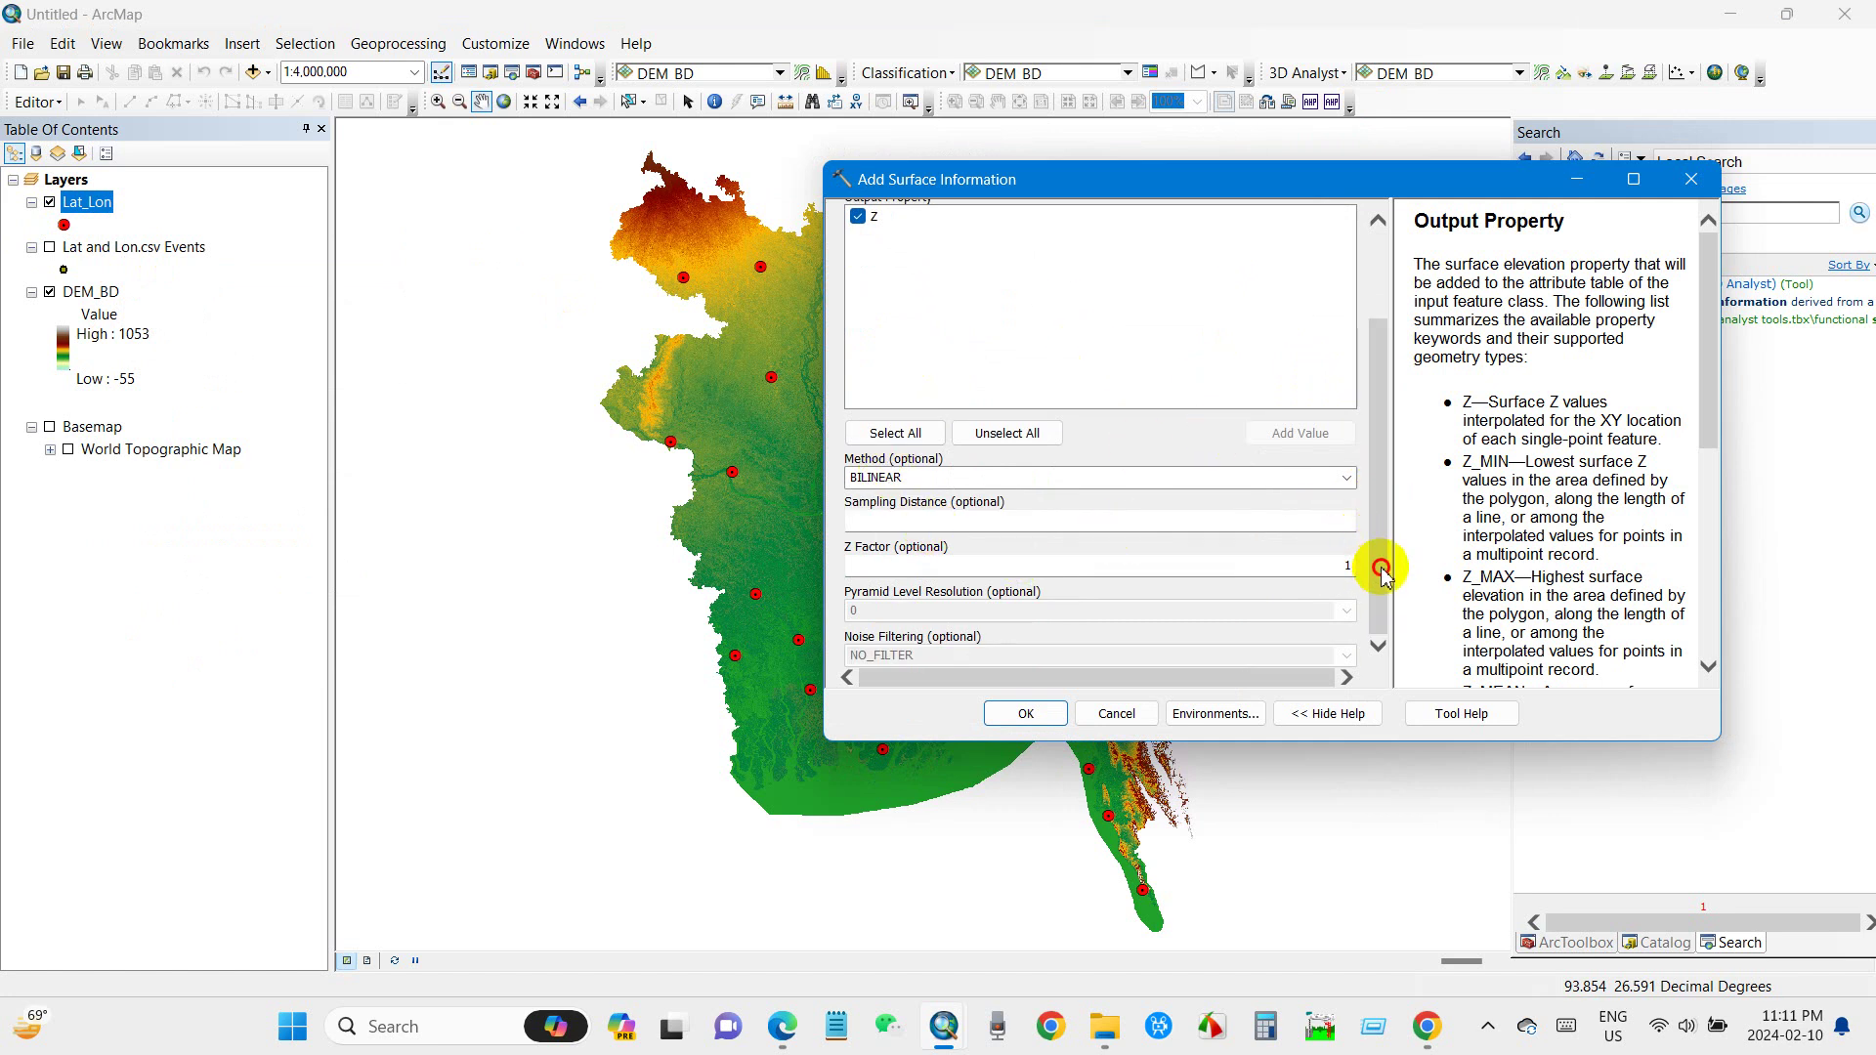
Review the parameters and run Add Surface Information on the Lat_Lon stations
left_click_drag(1381, 568, 1353, 419)
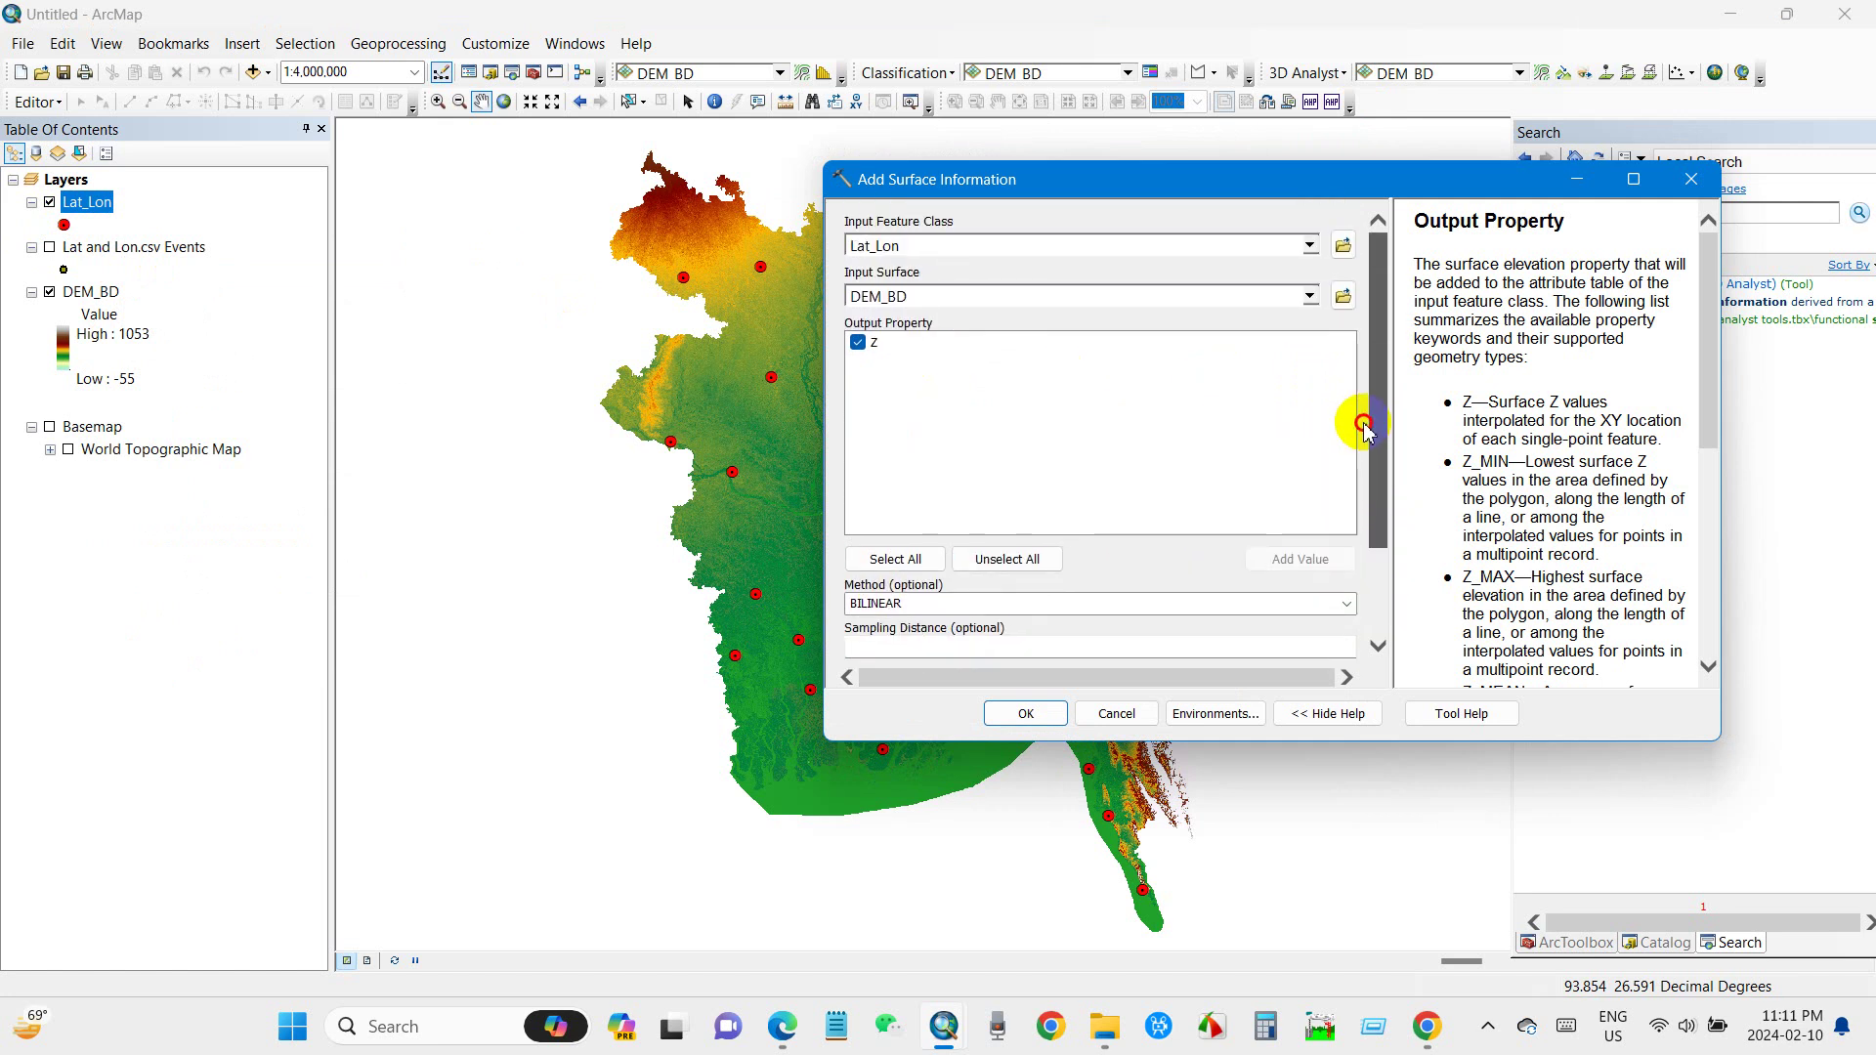
left_click(1029, 716)
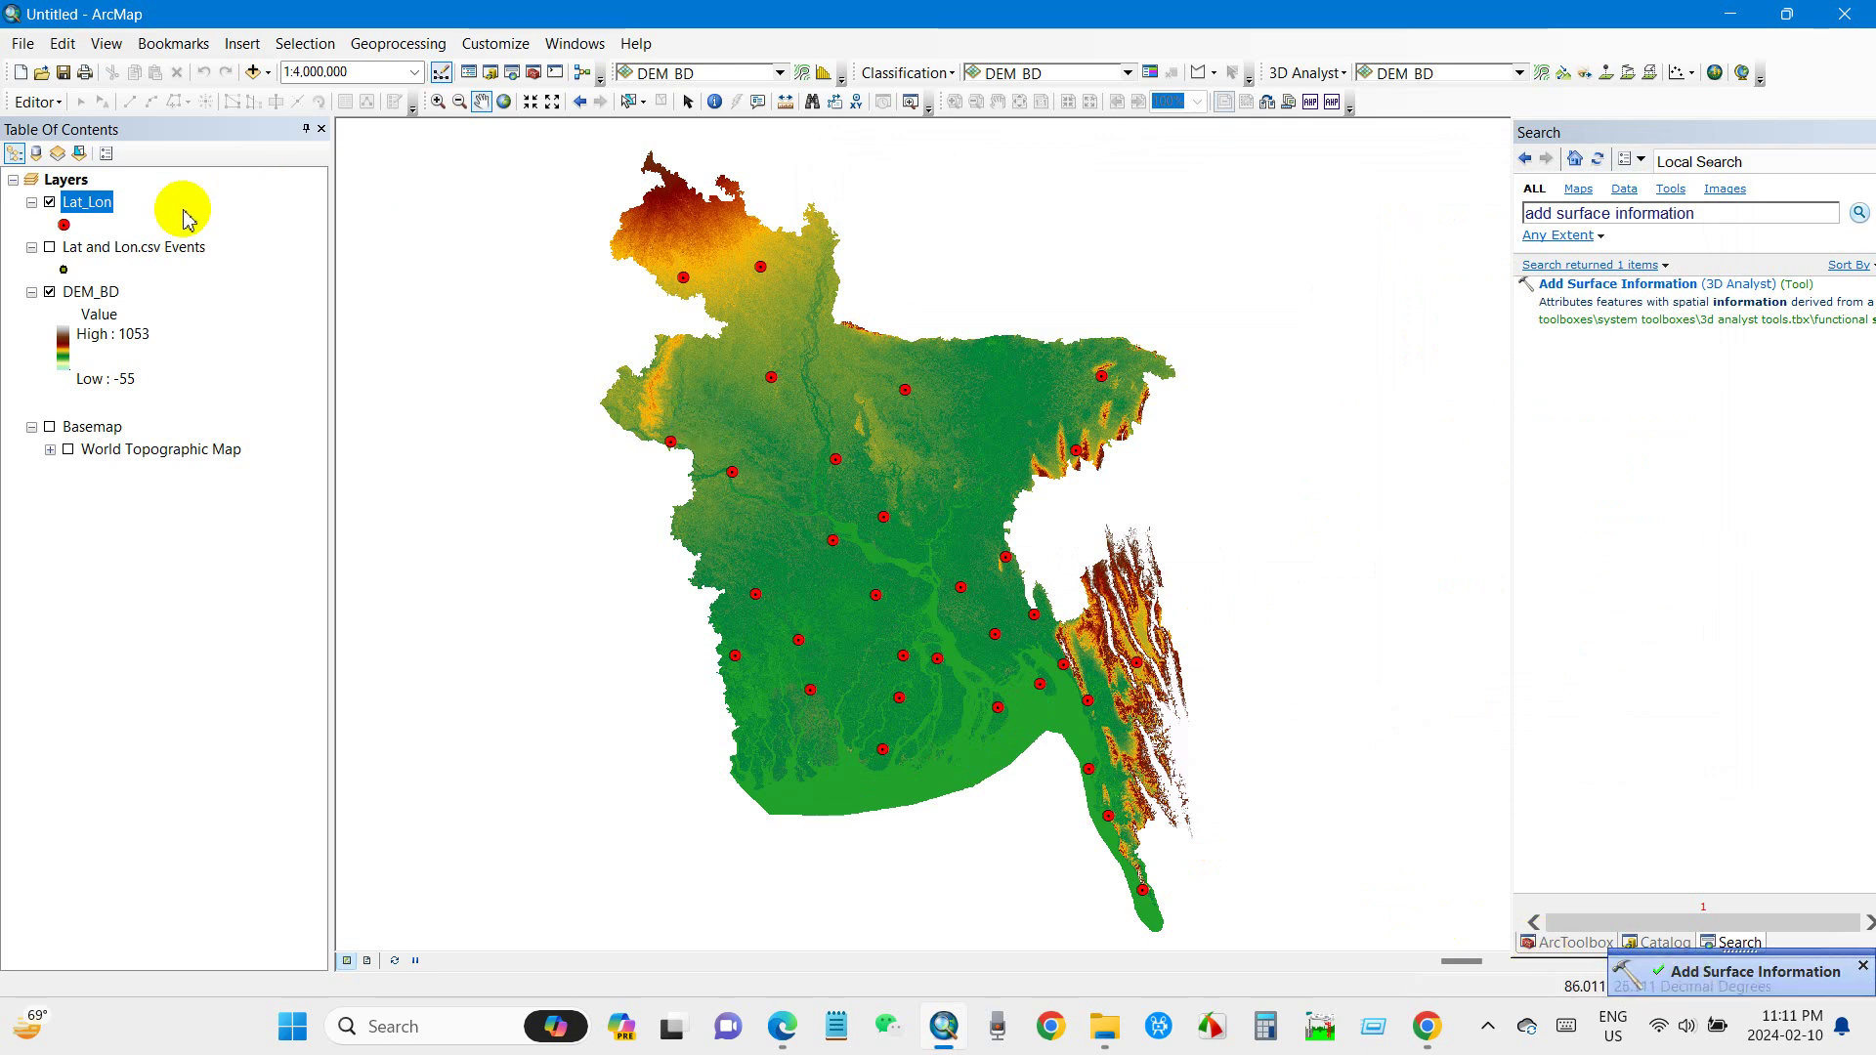
Turn the basemap on and open the Lat_Lon attribute table showing the Z column
left_click(49, 428)
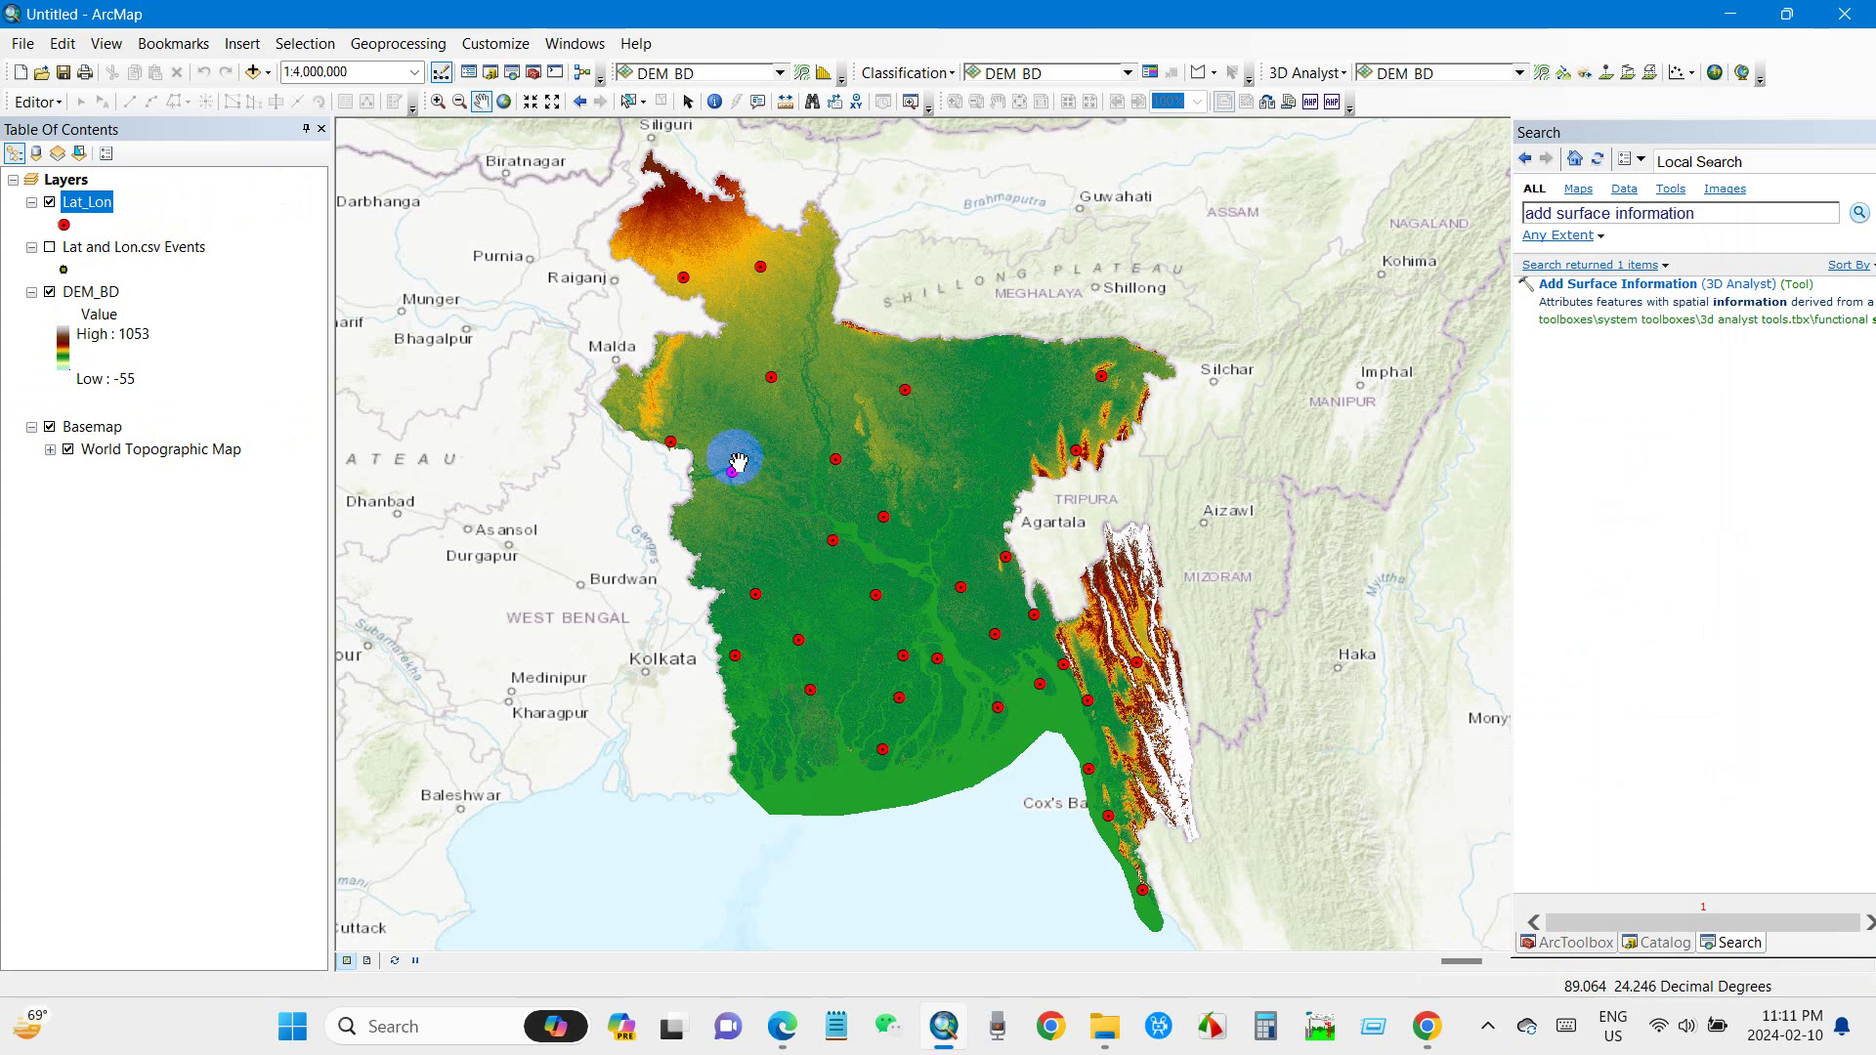
right_click(84, 205)
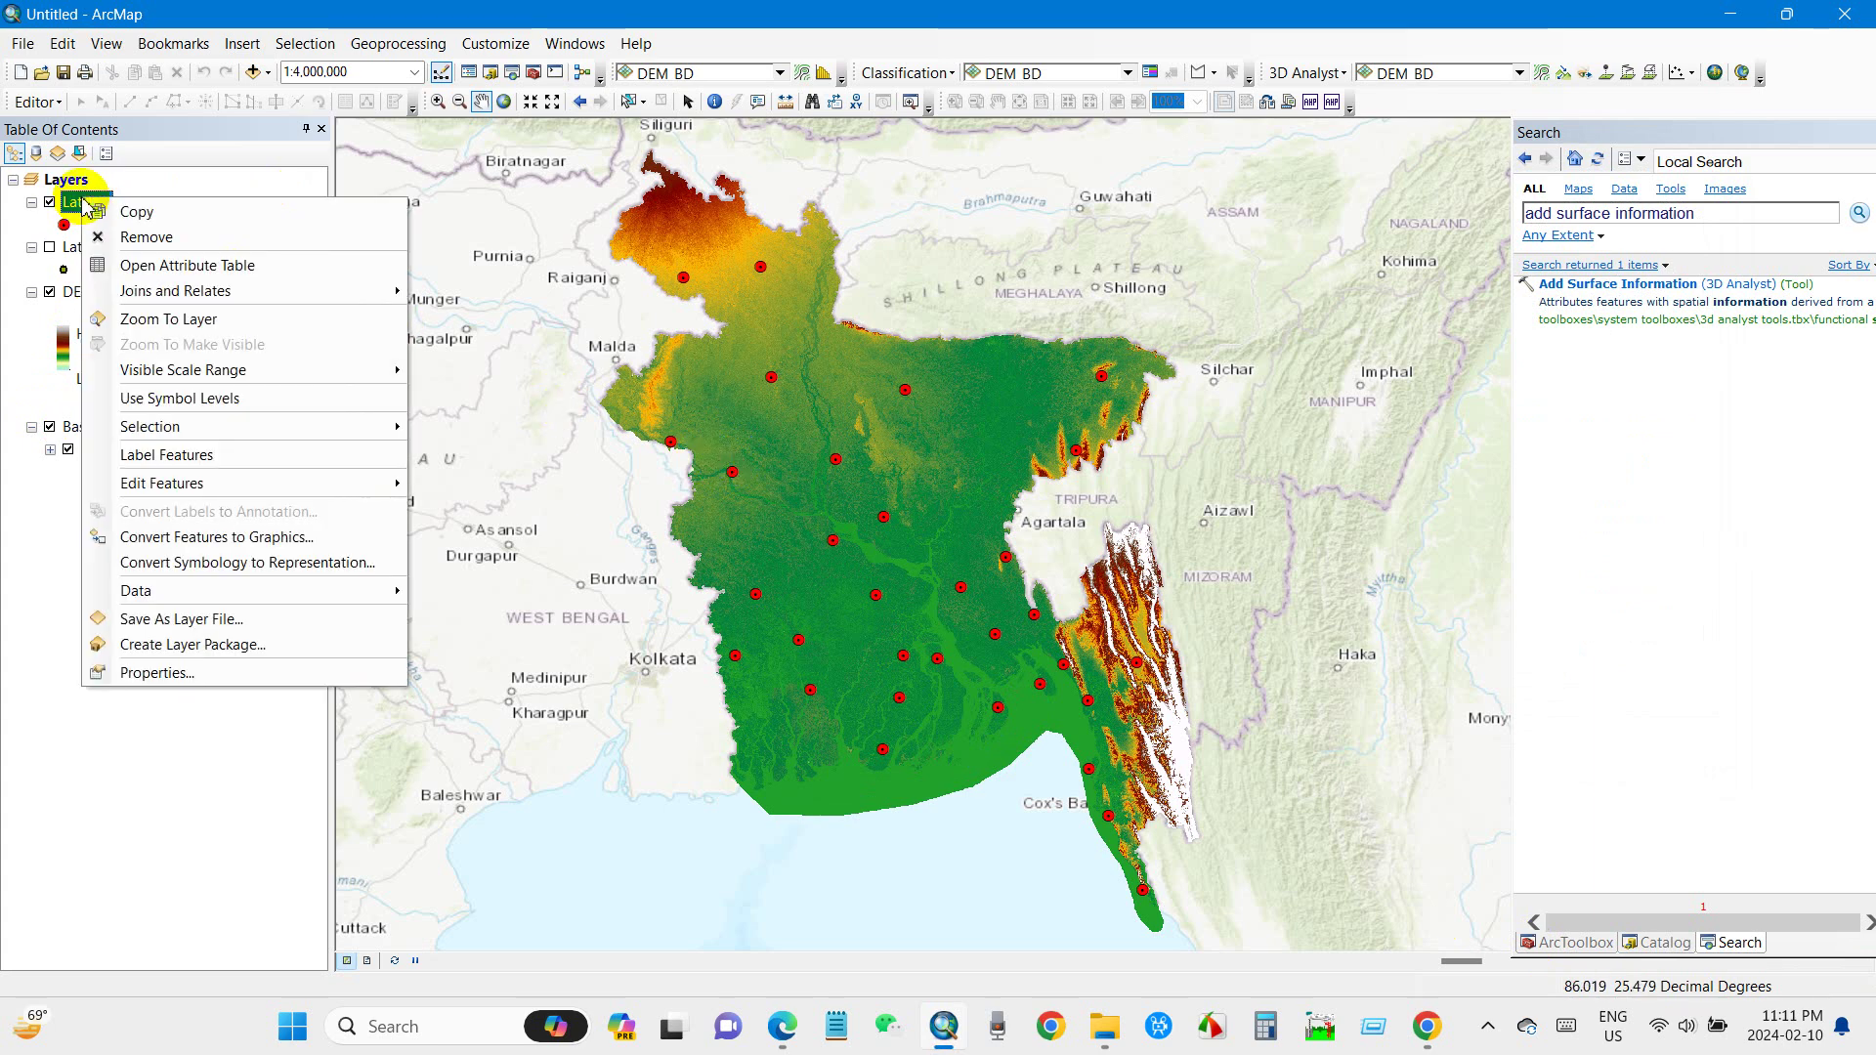
left_click(143, 261)
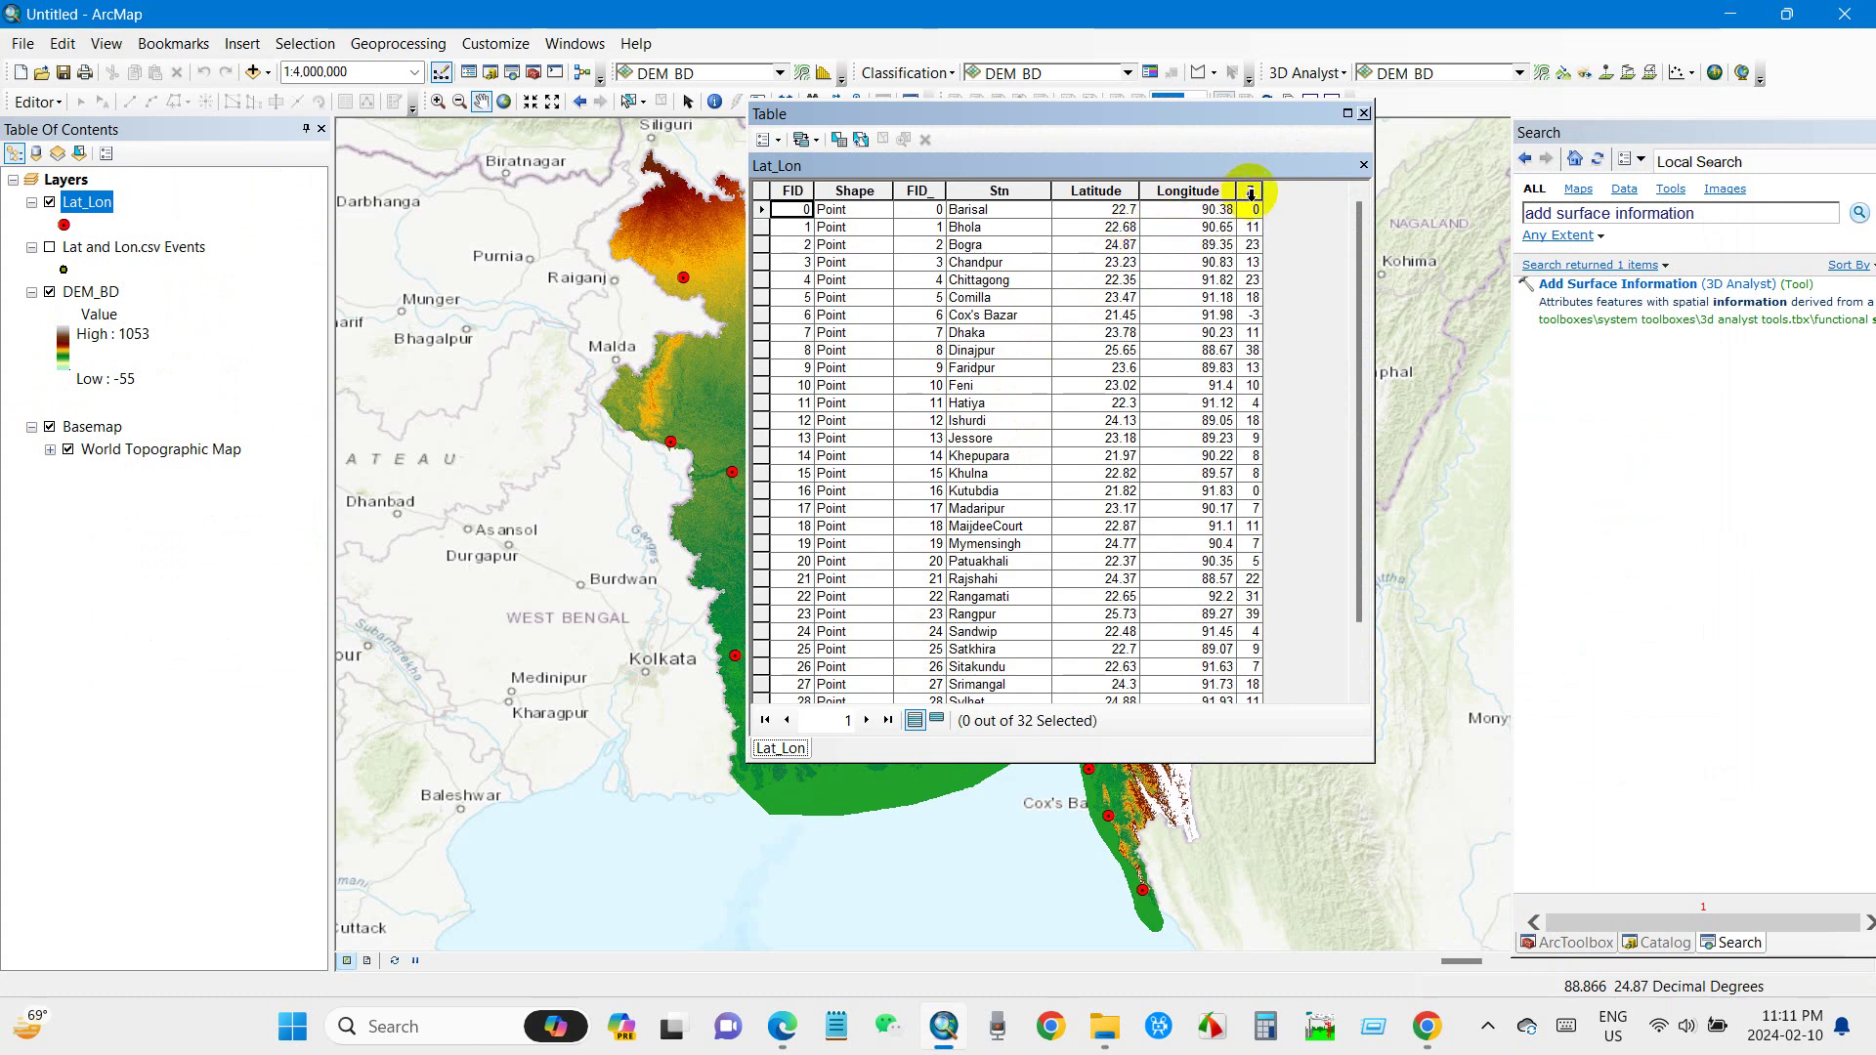
Select the Z column and all 32 Lat_Lon station records, then copy them
left_click(1250, 193)
scroll(1254, 486, "down", 2)
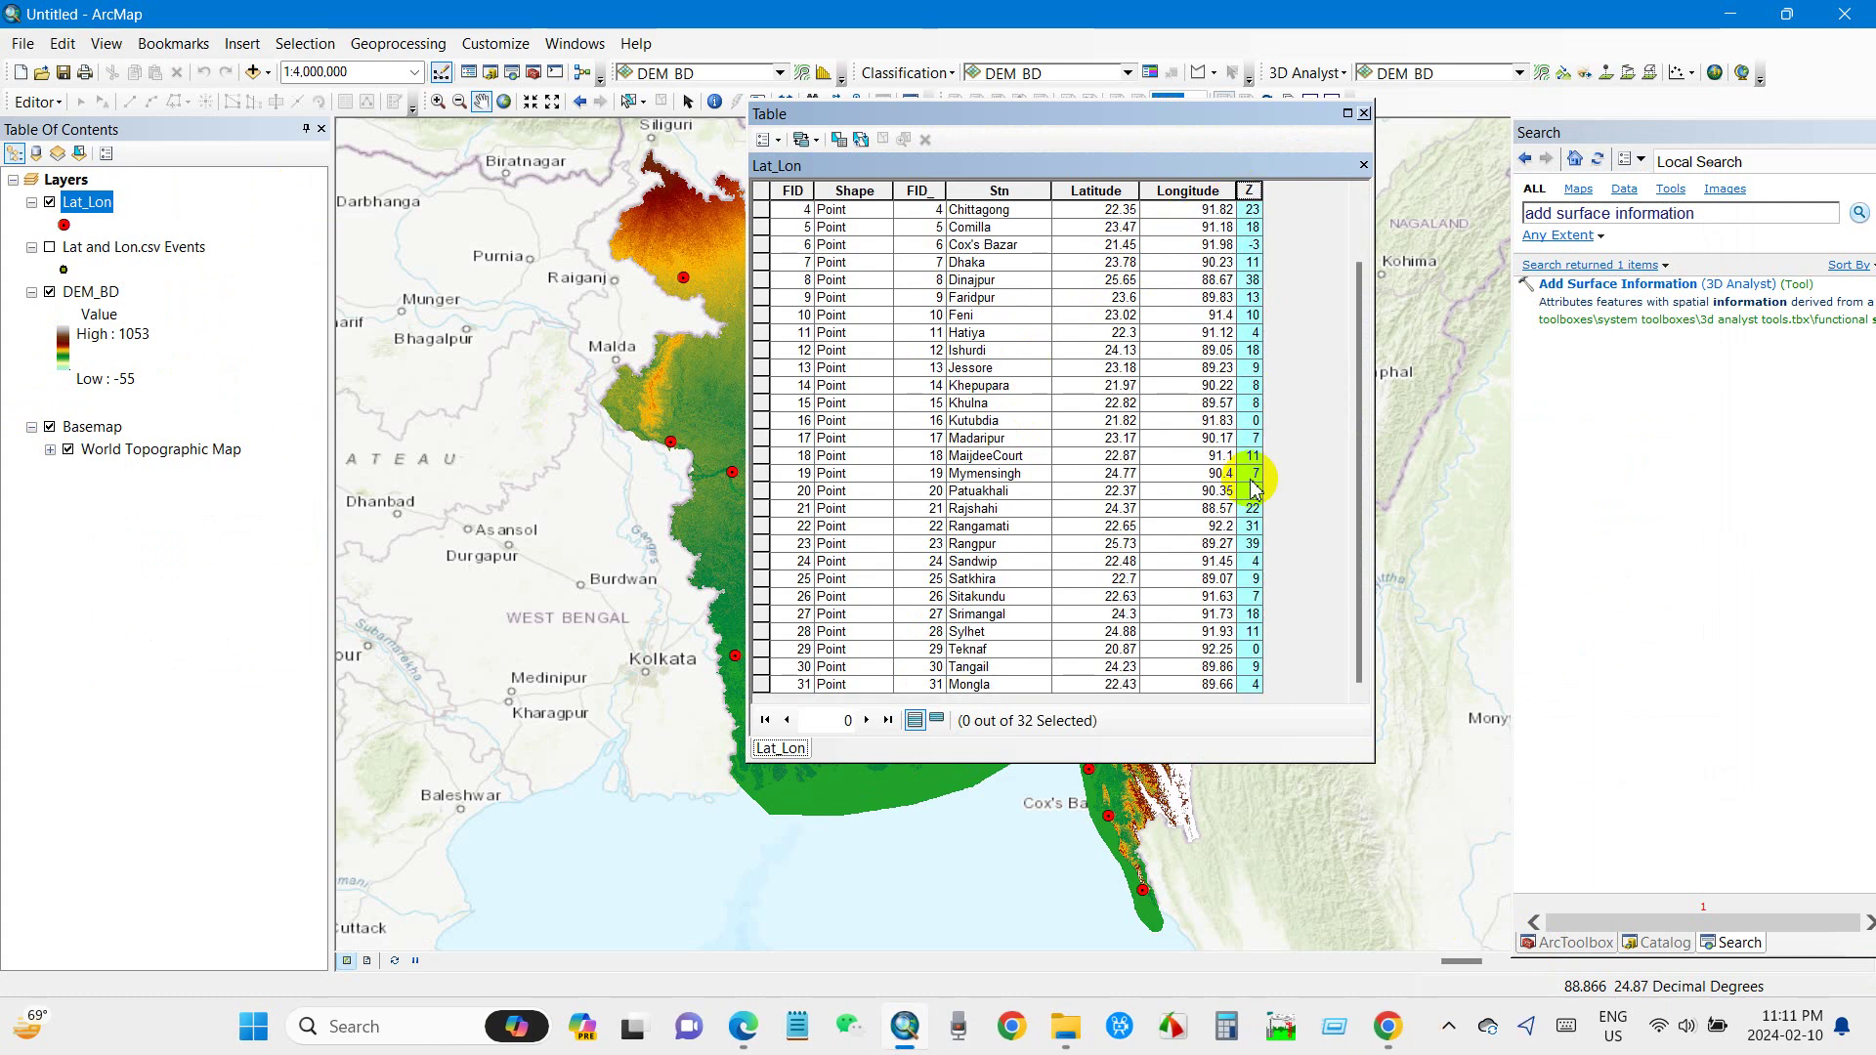
scroll(1254, 484, "up", 2)
scroll(1253, 469, "down", 2)
scroll(1247, 455, "up", 2)
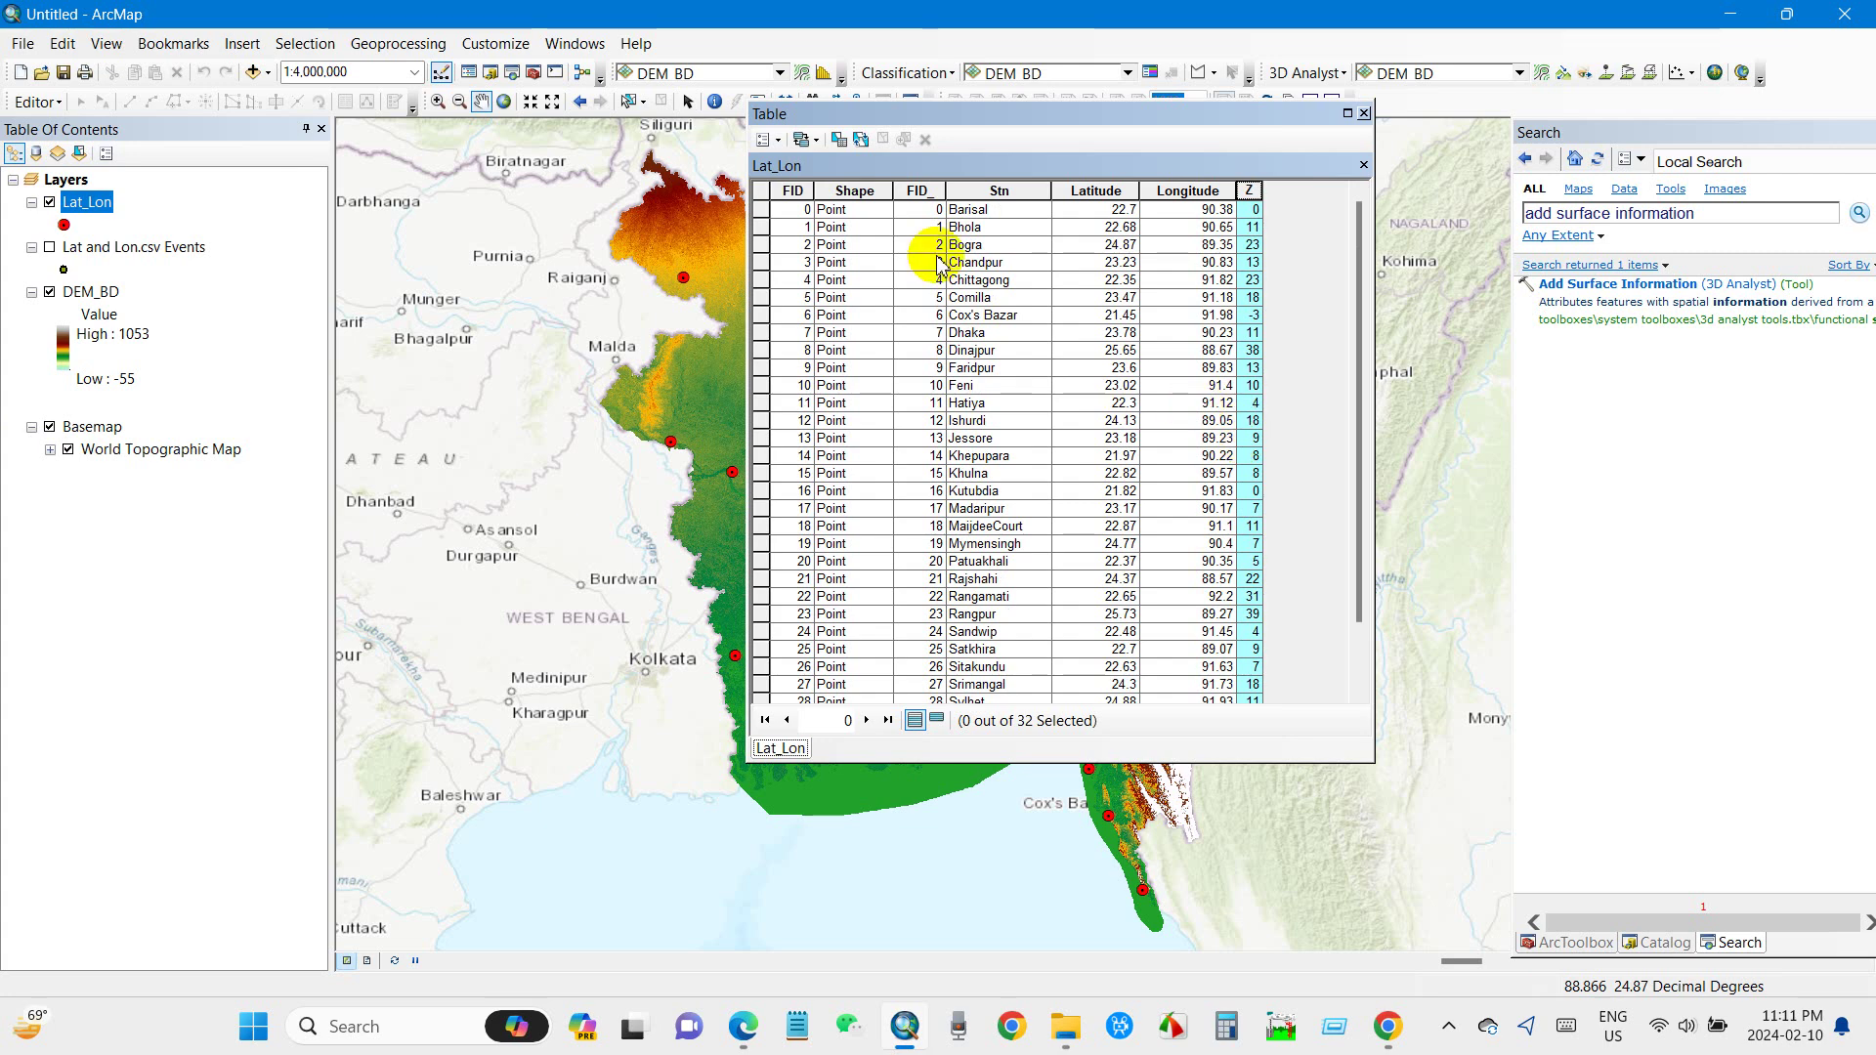
mouse_move(760, 219)
left_mouse_down()
mouse_move(859, 586)
mouse_move(1068, 767)
mouse_move(1096, 767)
left_mouse_up()
scroll(927, 408, "up", 2)
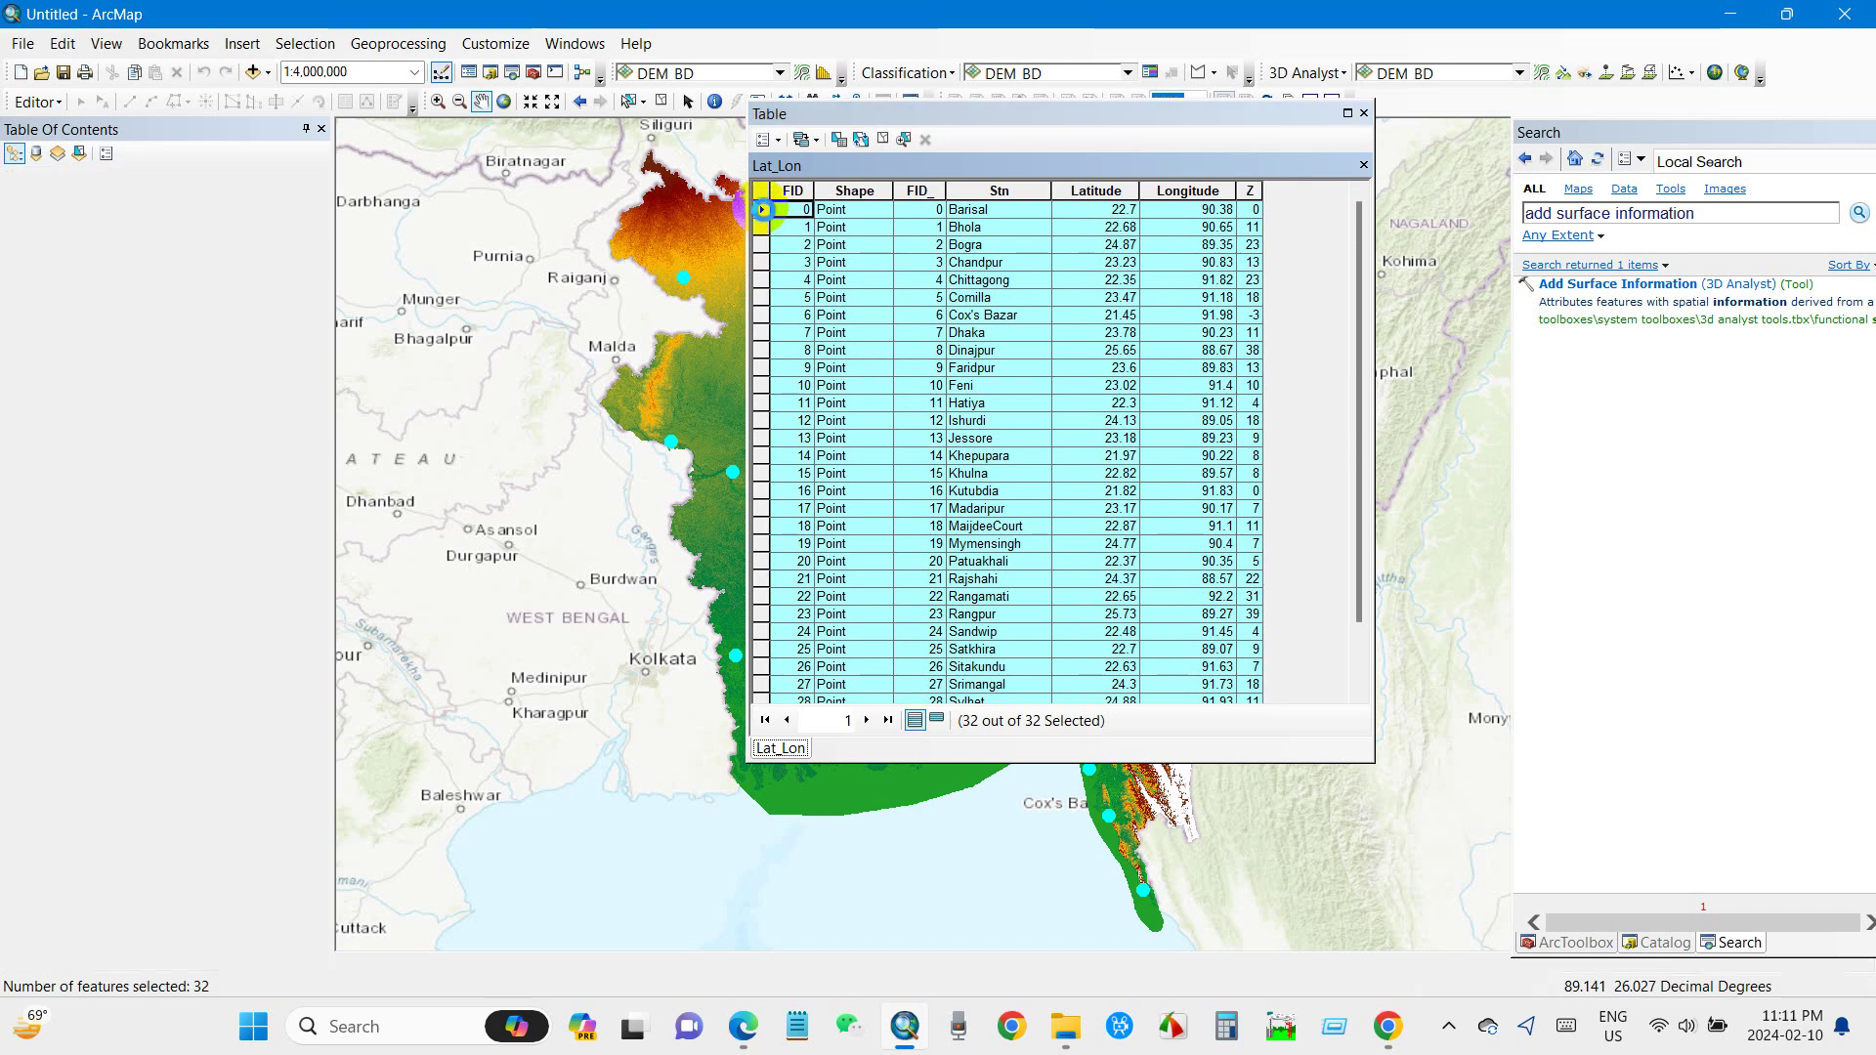
right_click(760, 209)
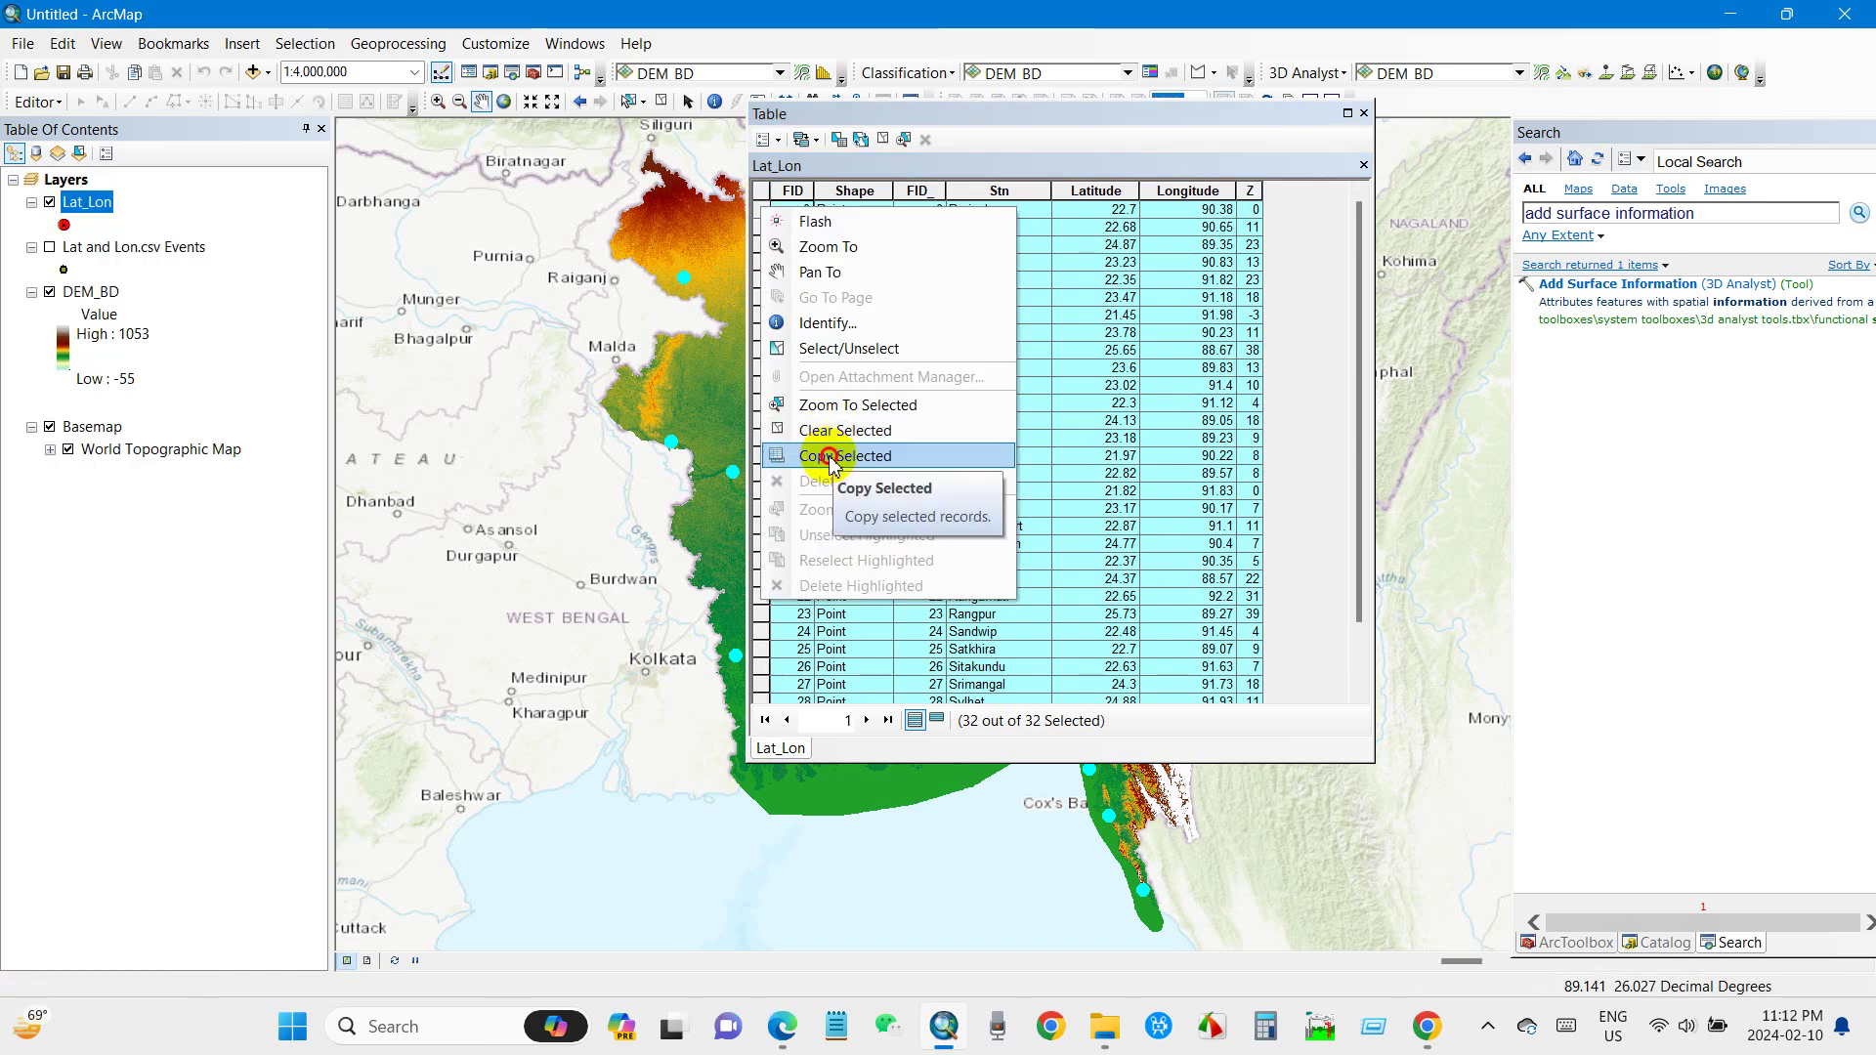
left_click(832, 458)
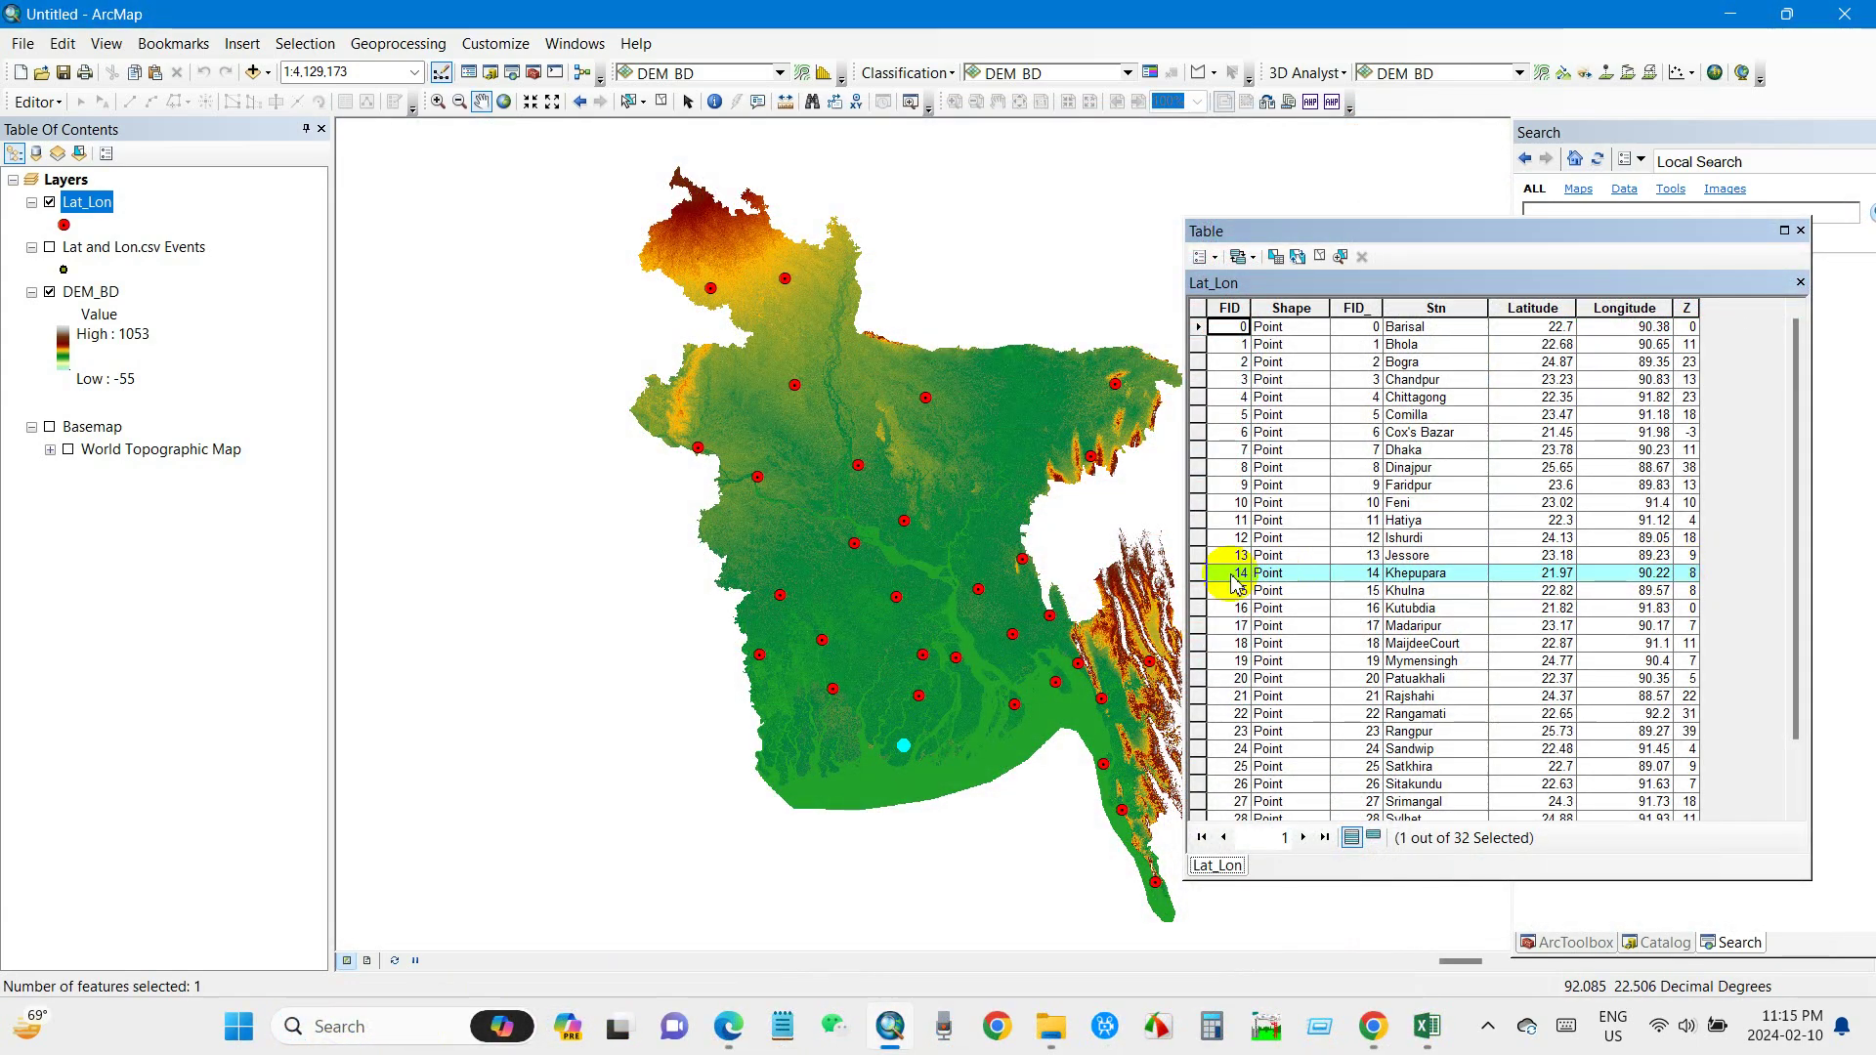
Check Faridpur, Bogra, Sitakundu, Teknaf and Feni on the map, then close the Lat_Lon table
left_click(1198, 487)
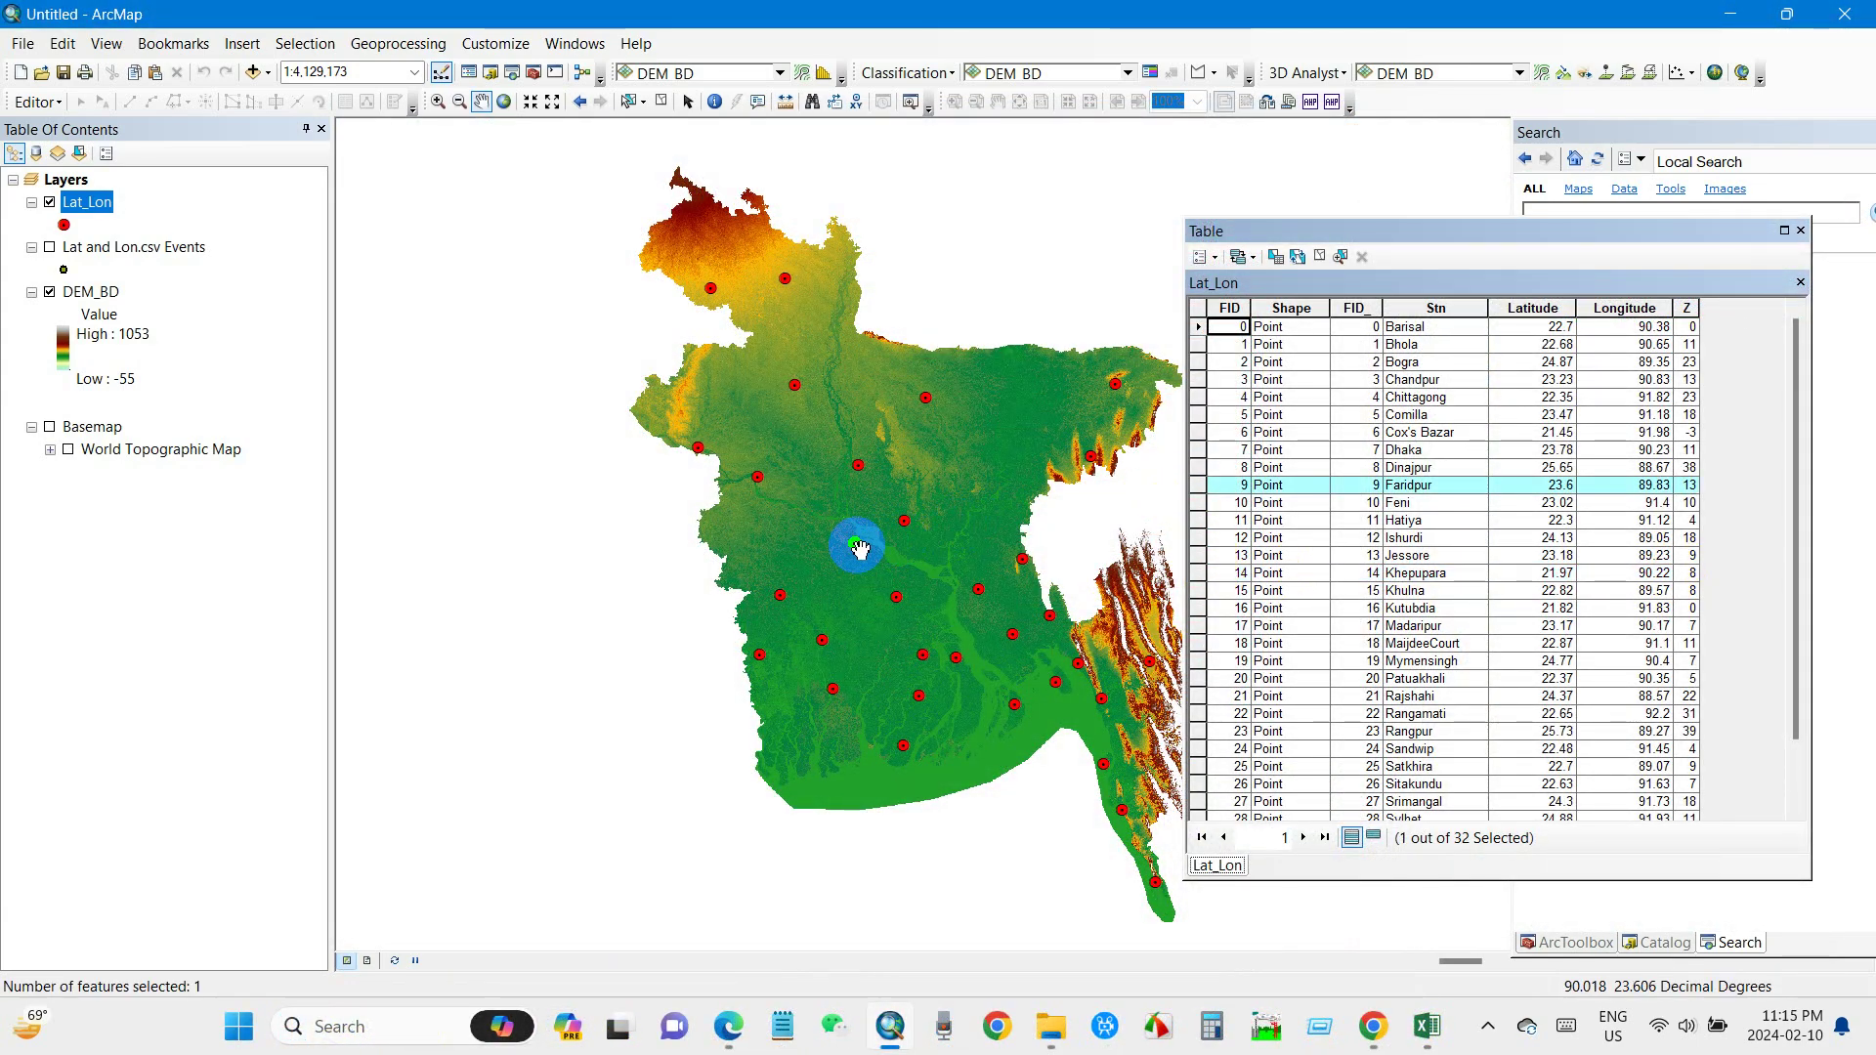
left_click(1414, 489)
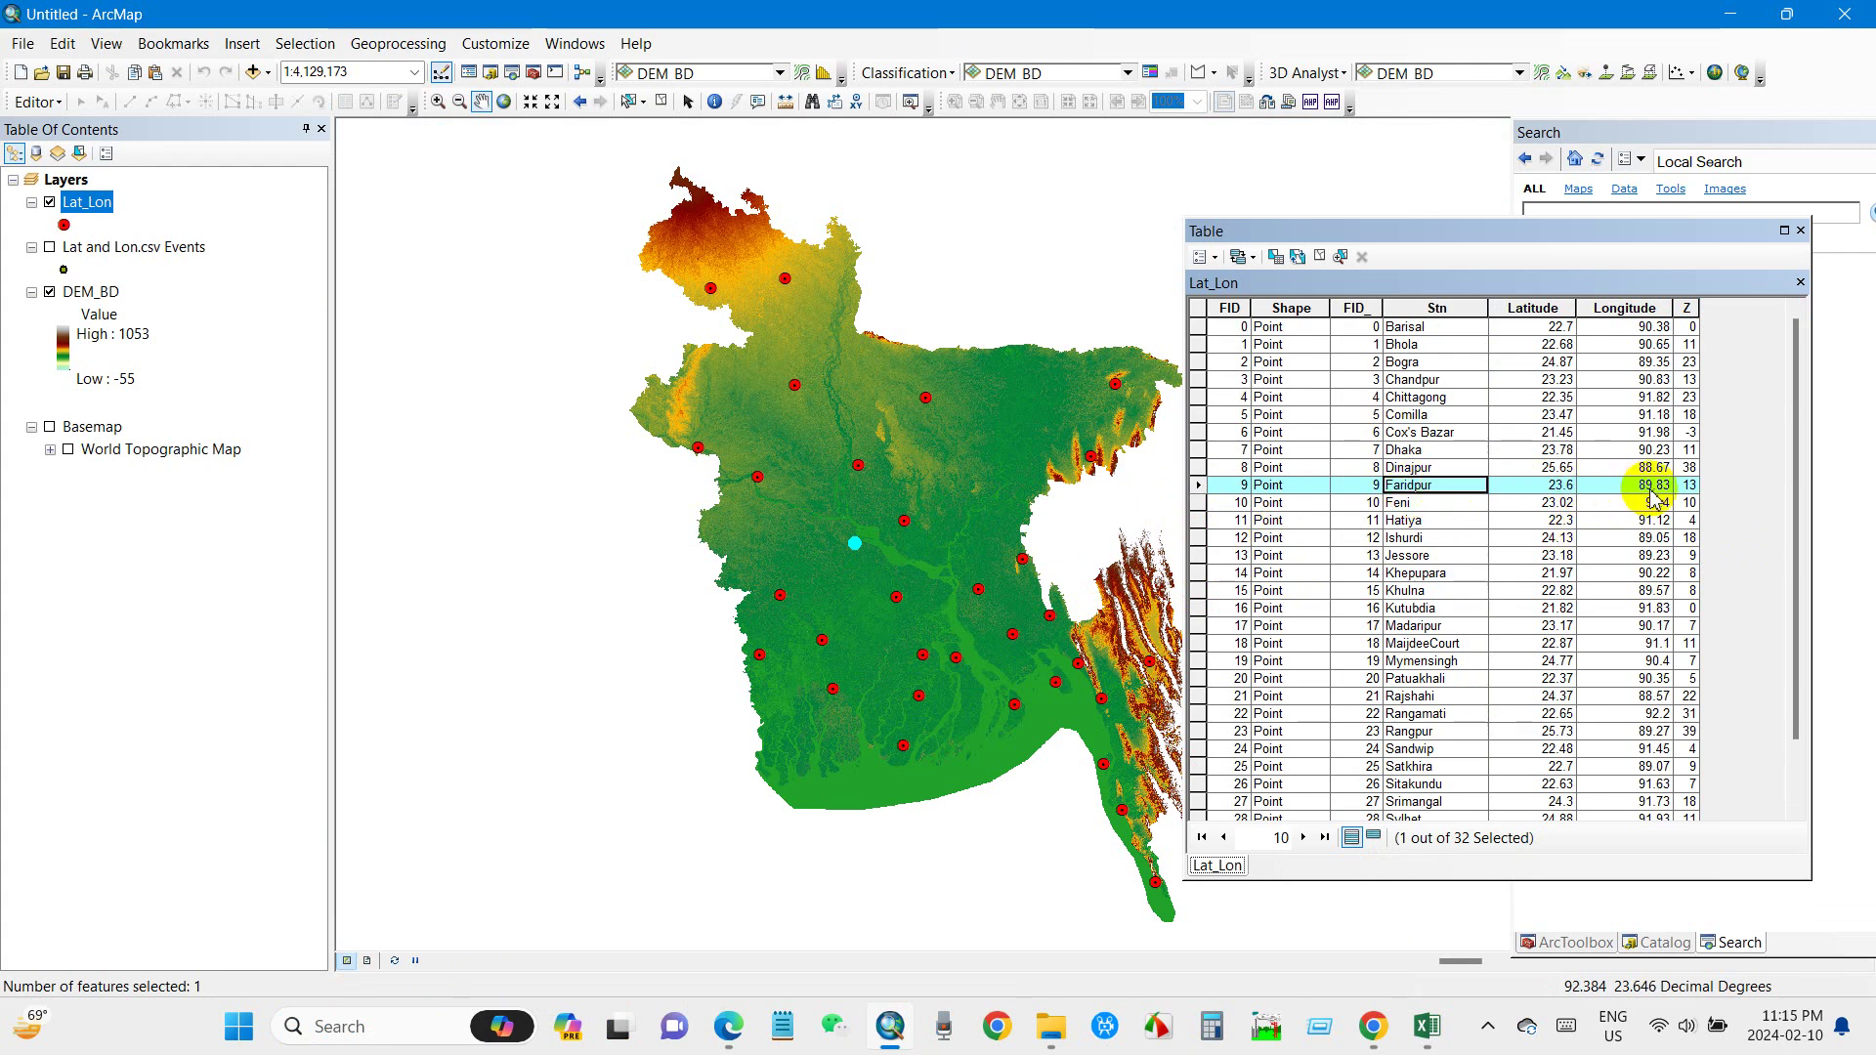
left_click(1197, 363)
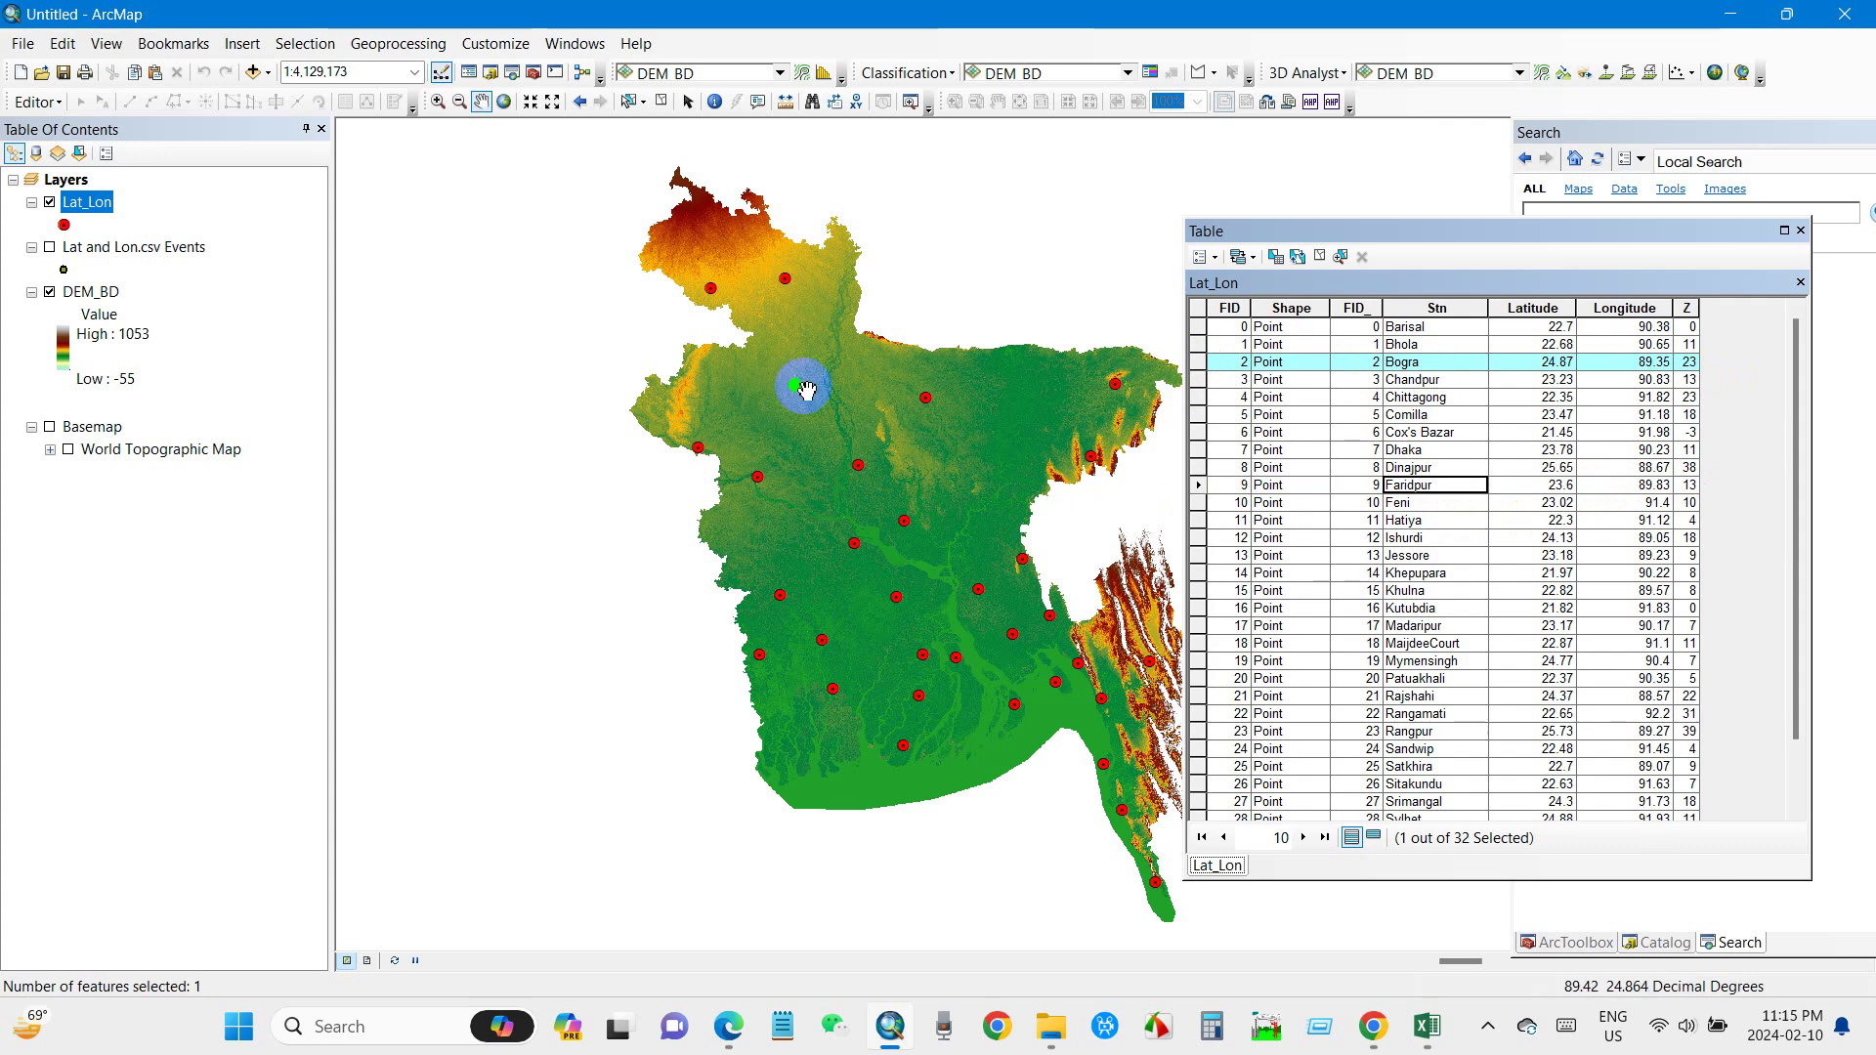
left_click(1199, 784)
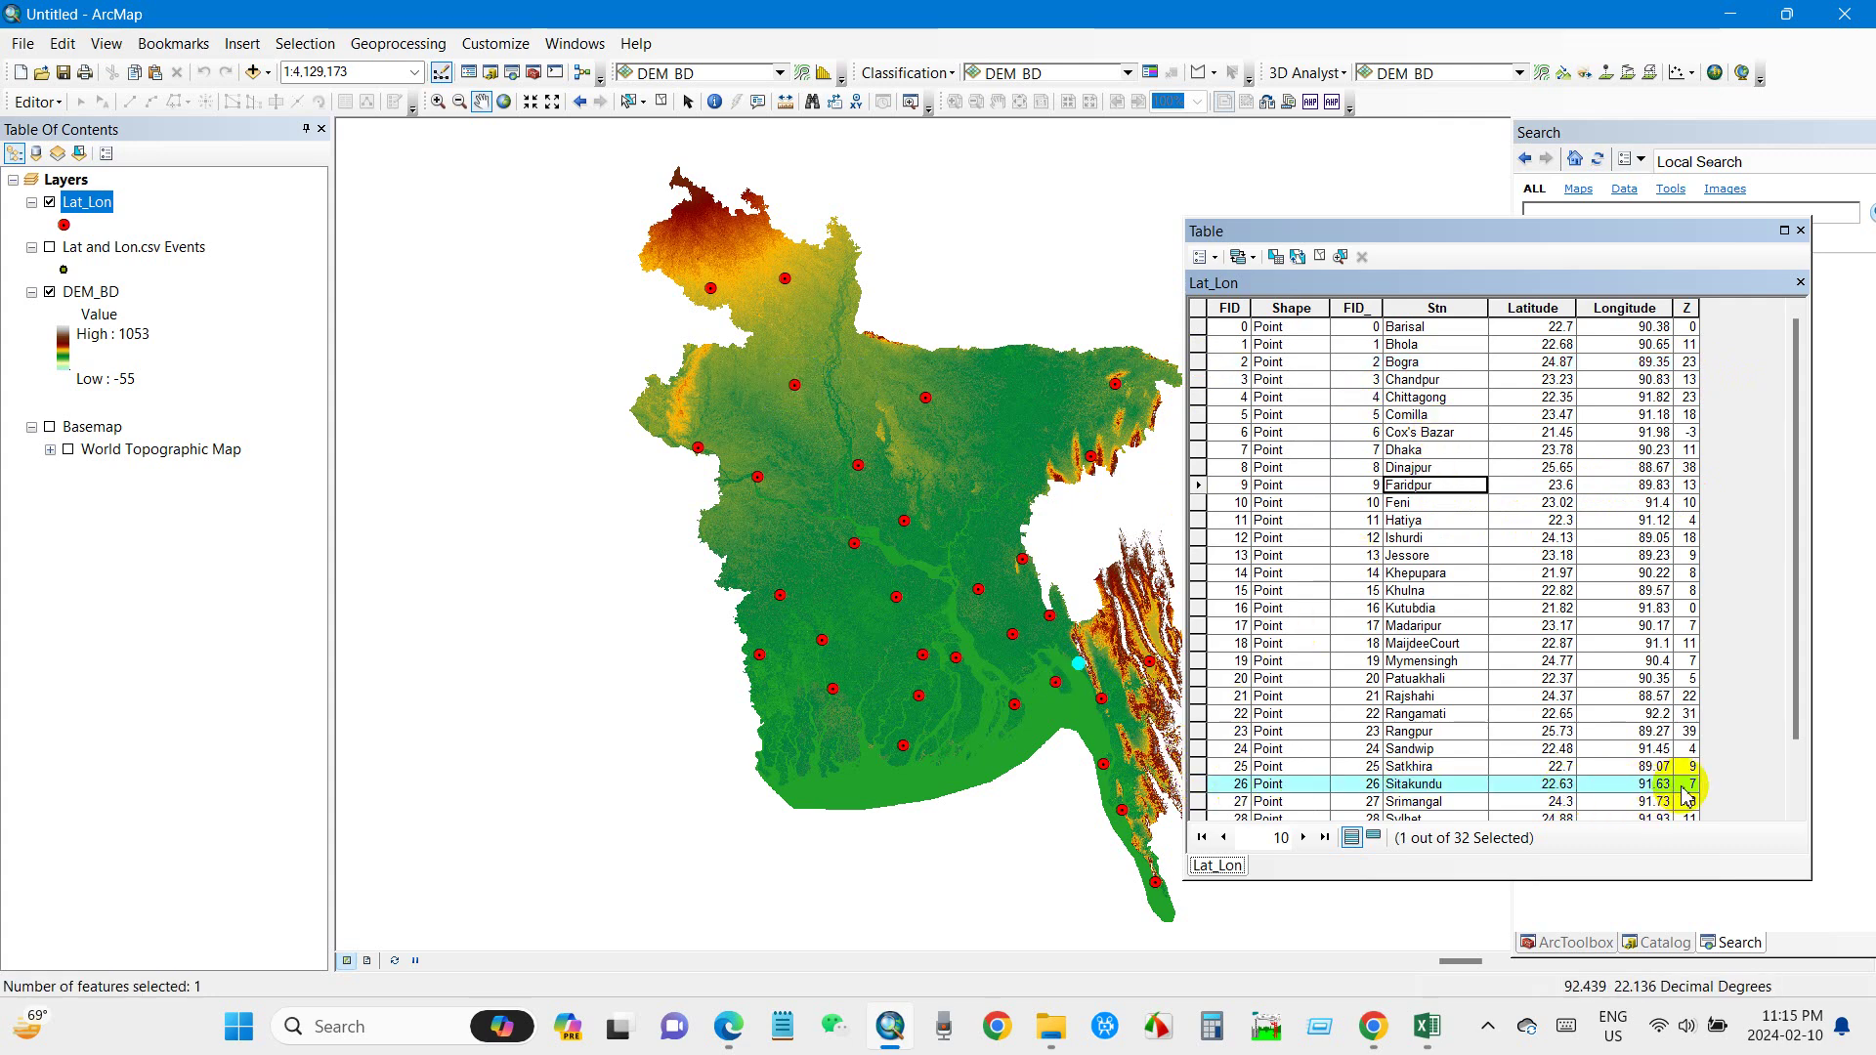
scroll(1614, 686, "down", 2)
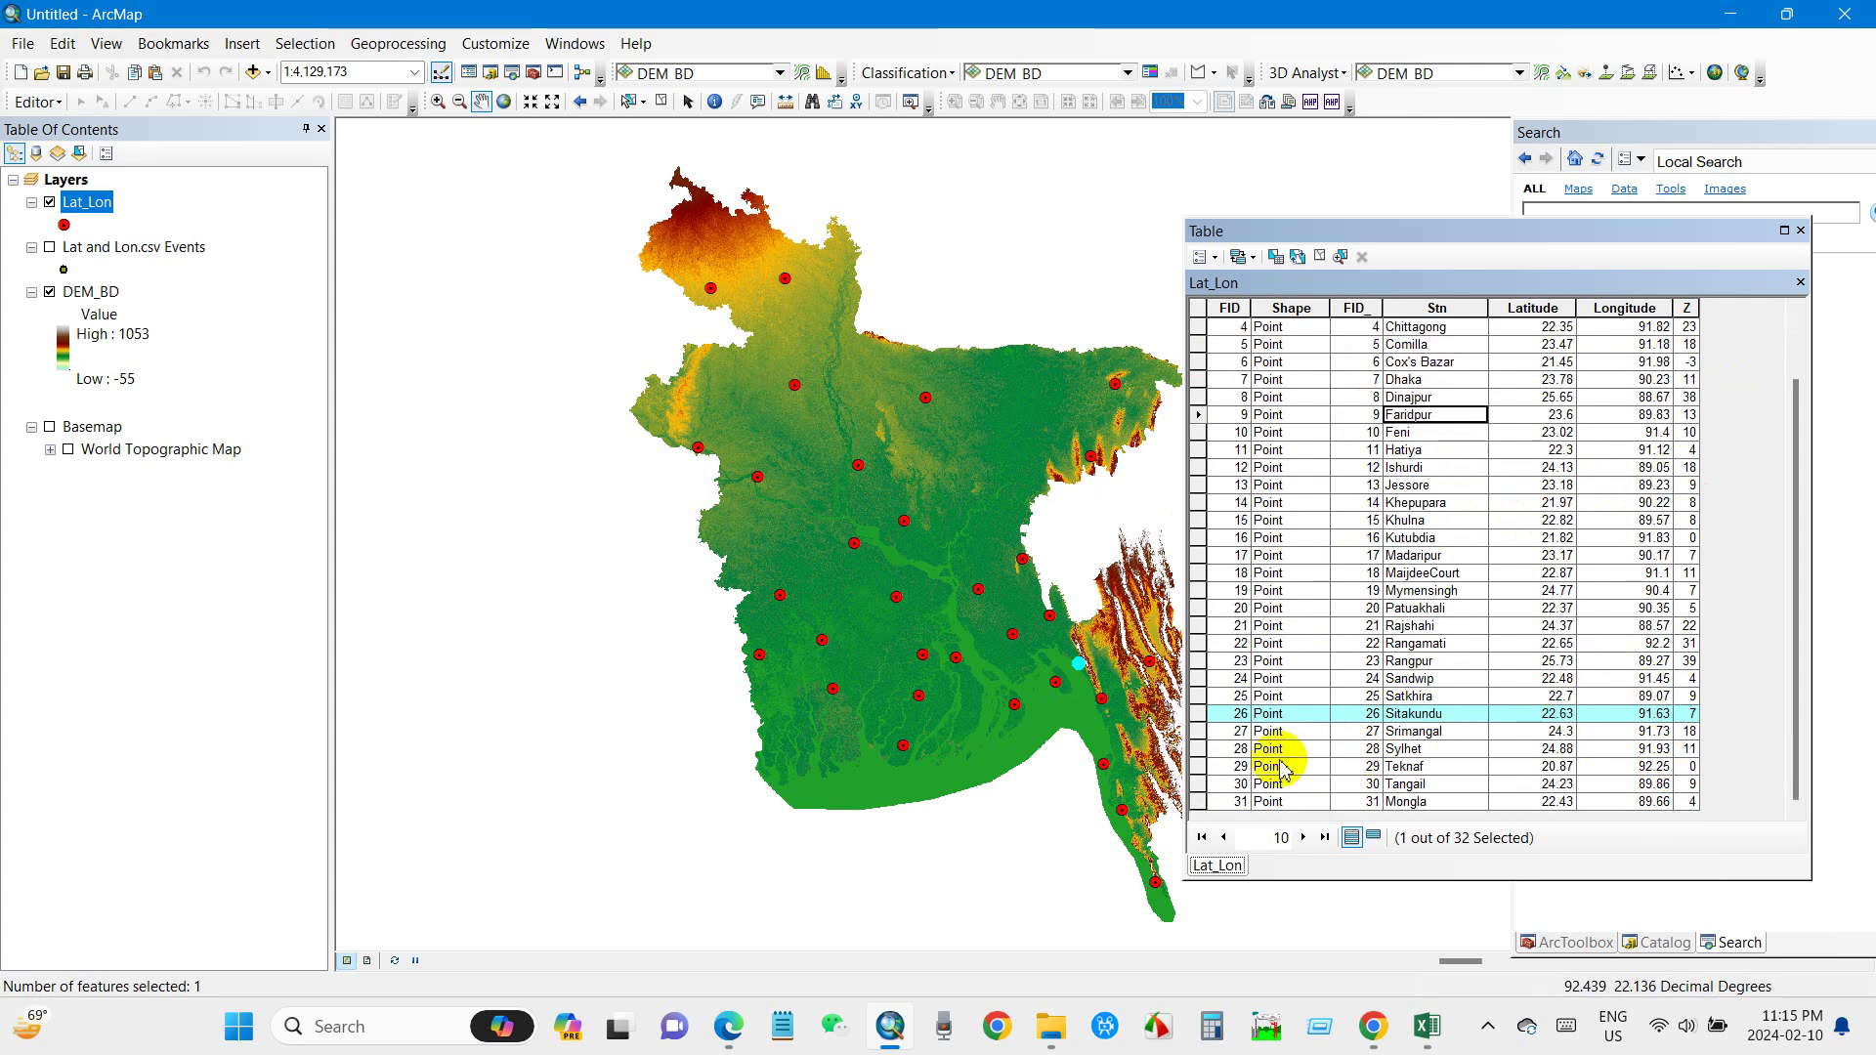
left_click(1199, 767)
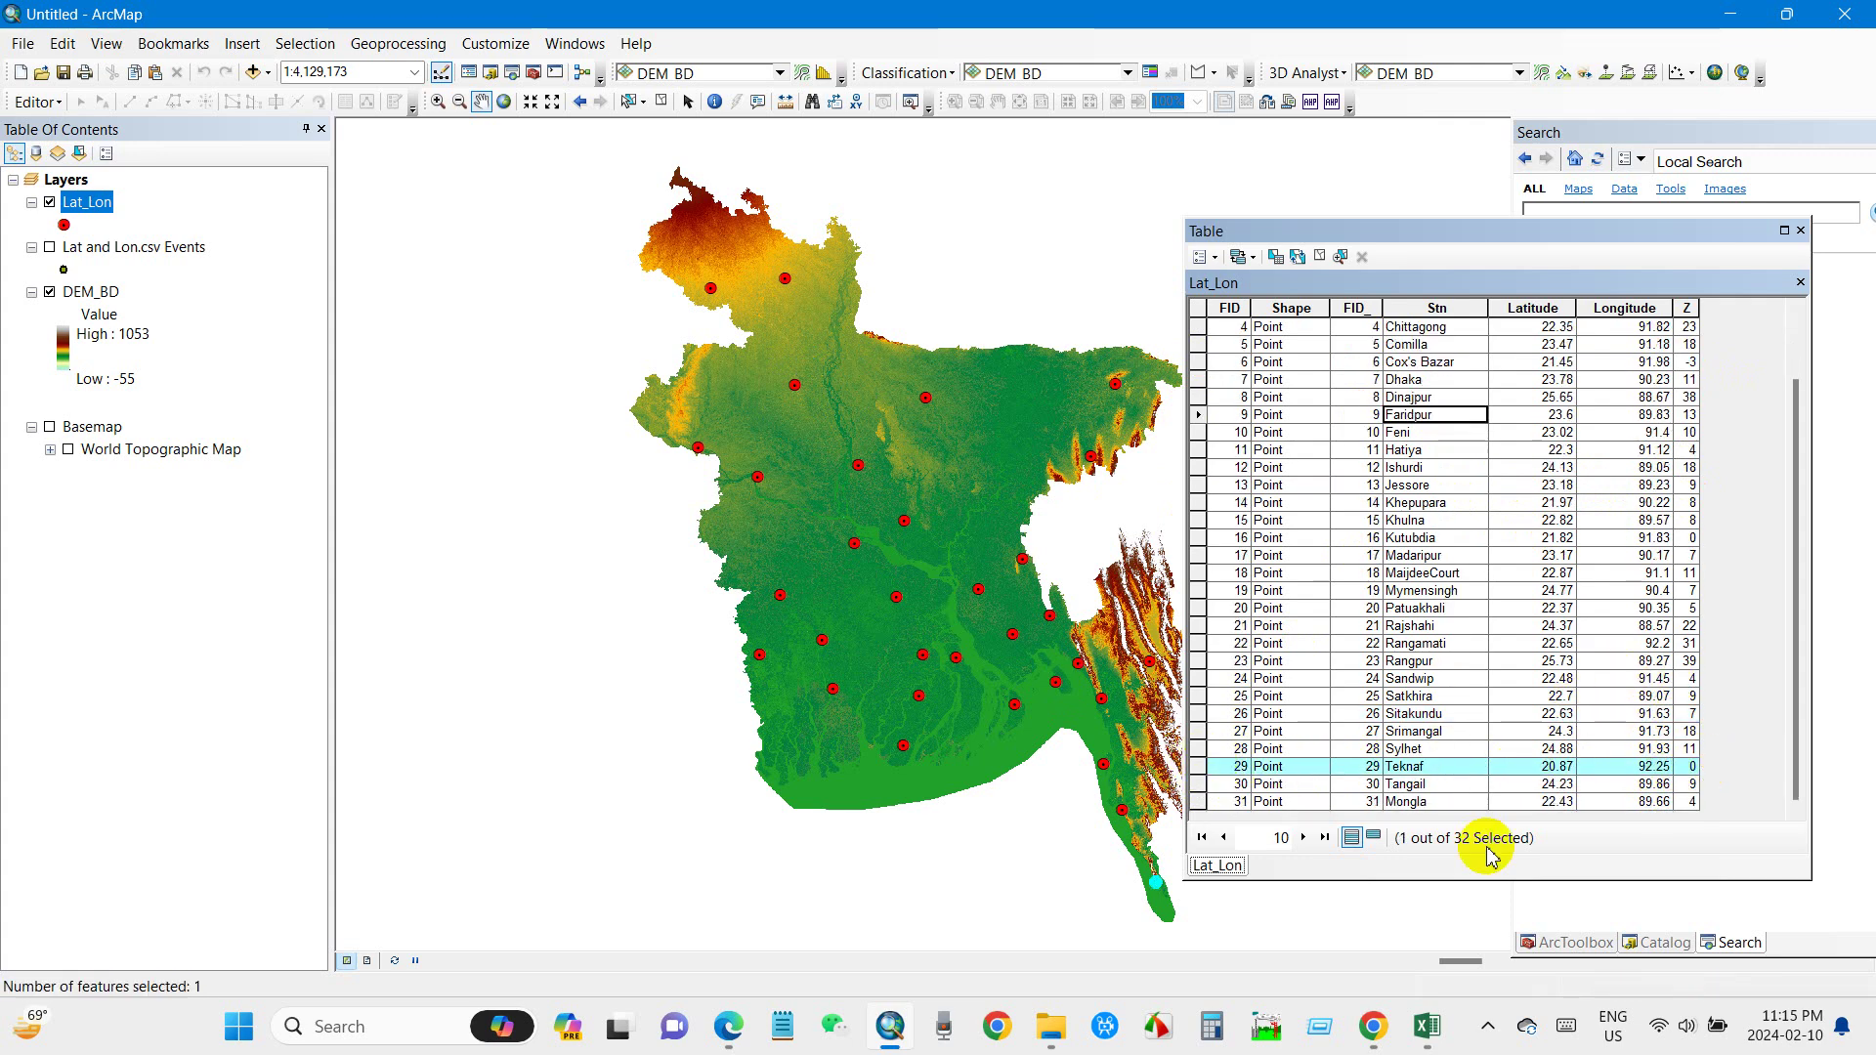
left_click(1199, 433)
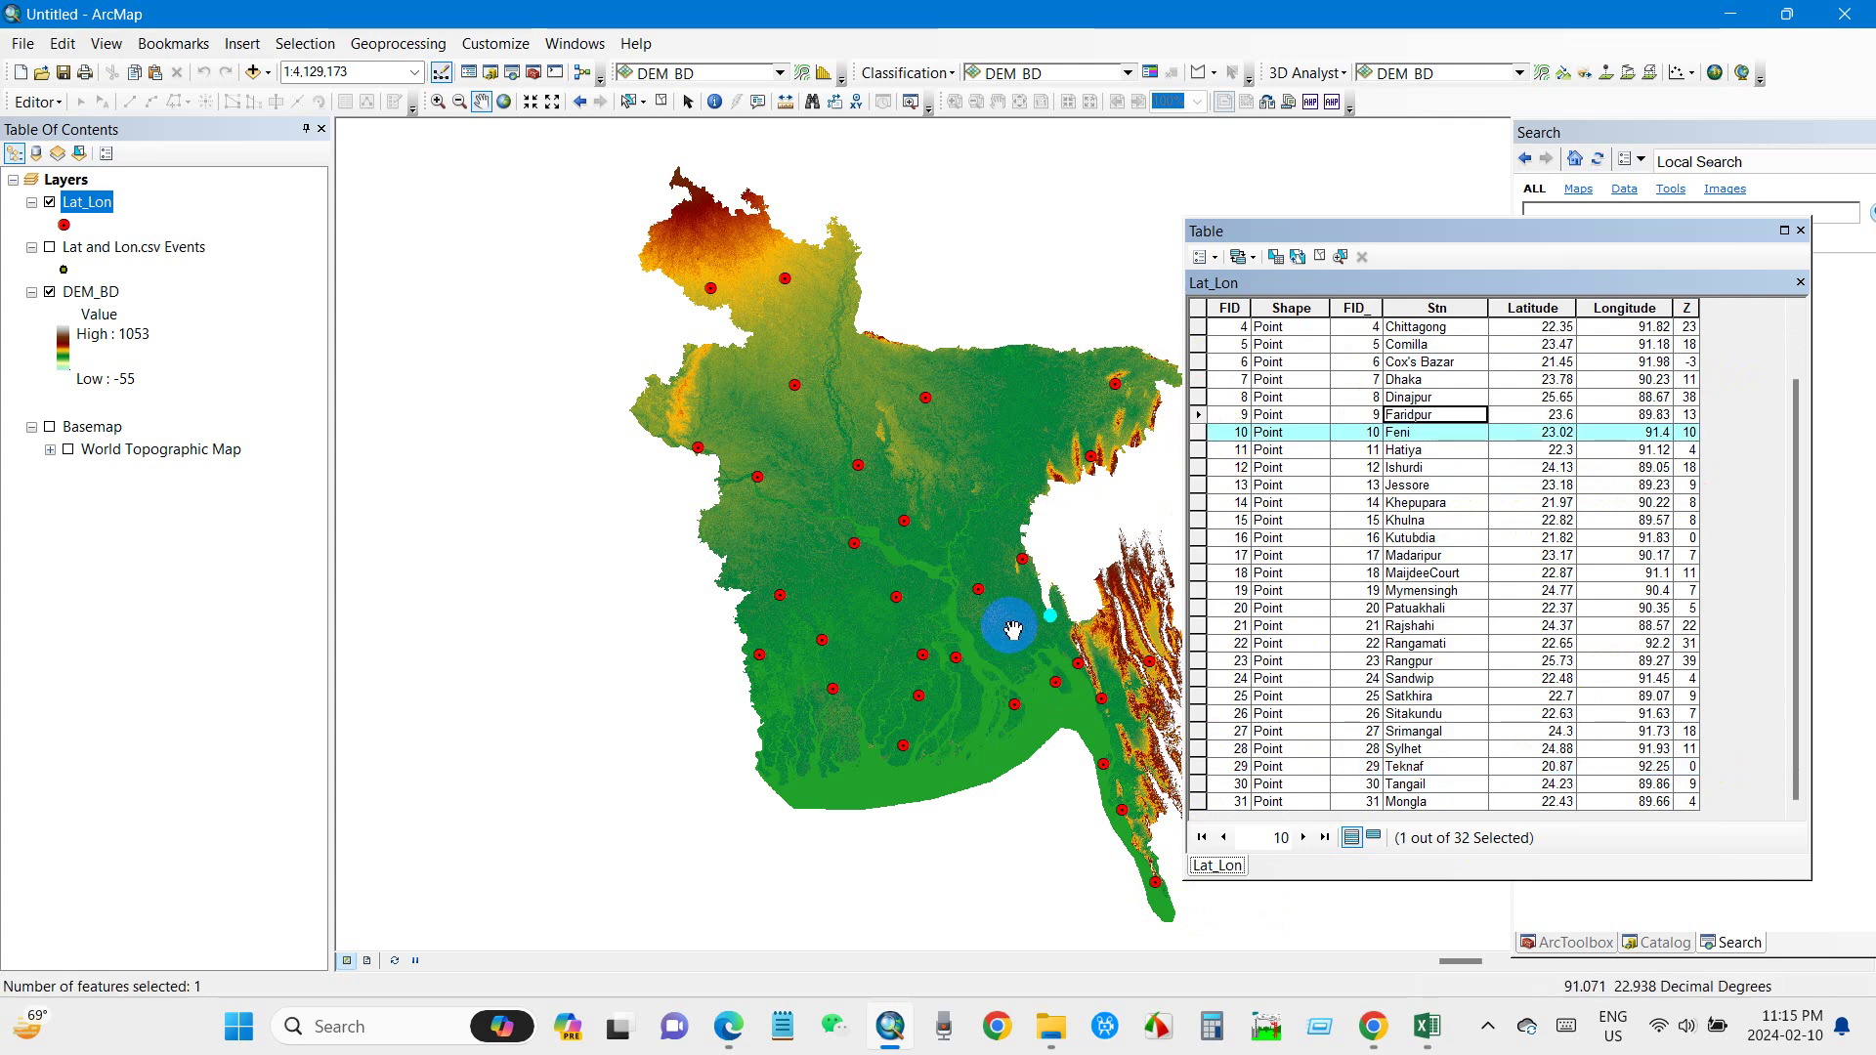
left_click(1802, 231)
left_click_drag(913, 511, 920, 514)
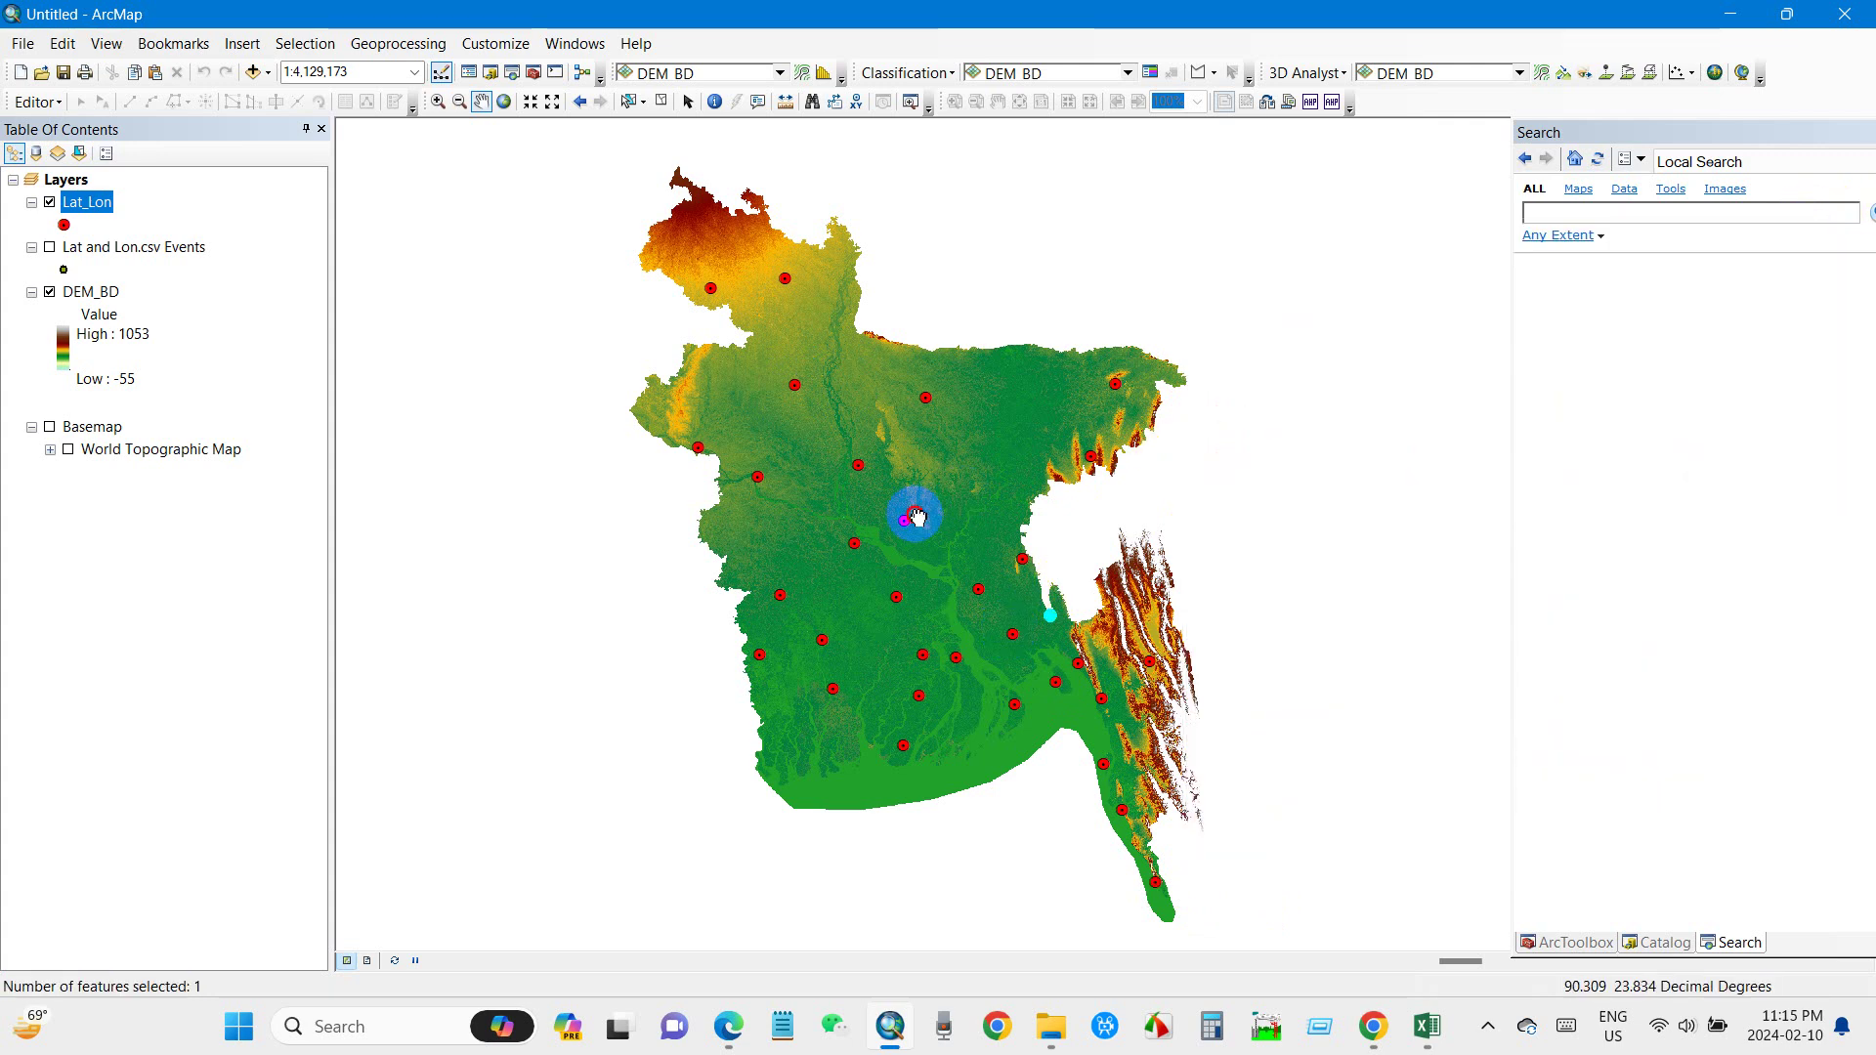